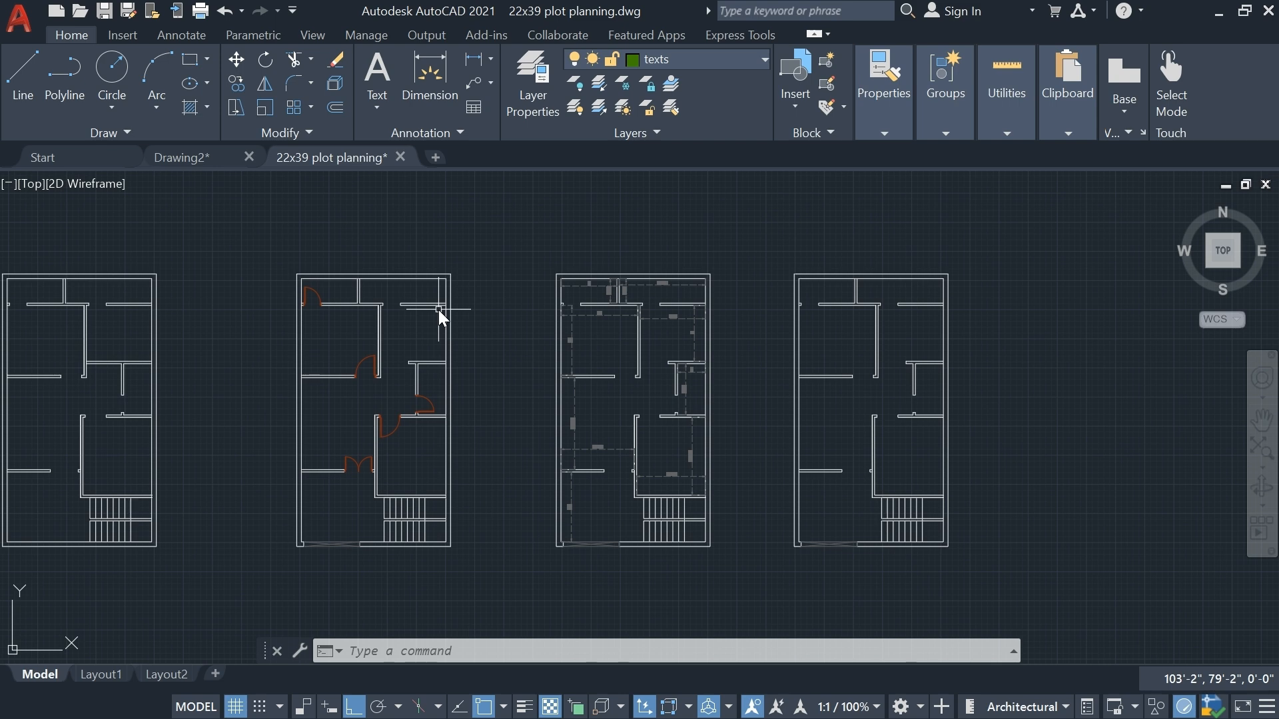
Examine the 22x39 plot planning floor plan copies, including the door layout and the room dimensions
{"action": "scroll", "coordinate": [303, 309], "scroll_direction": "up", "scroll_amount": 3}
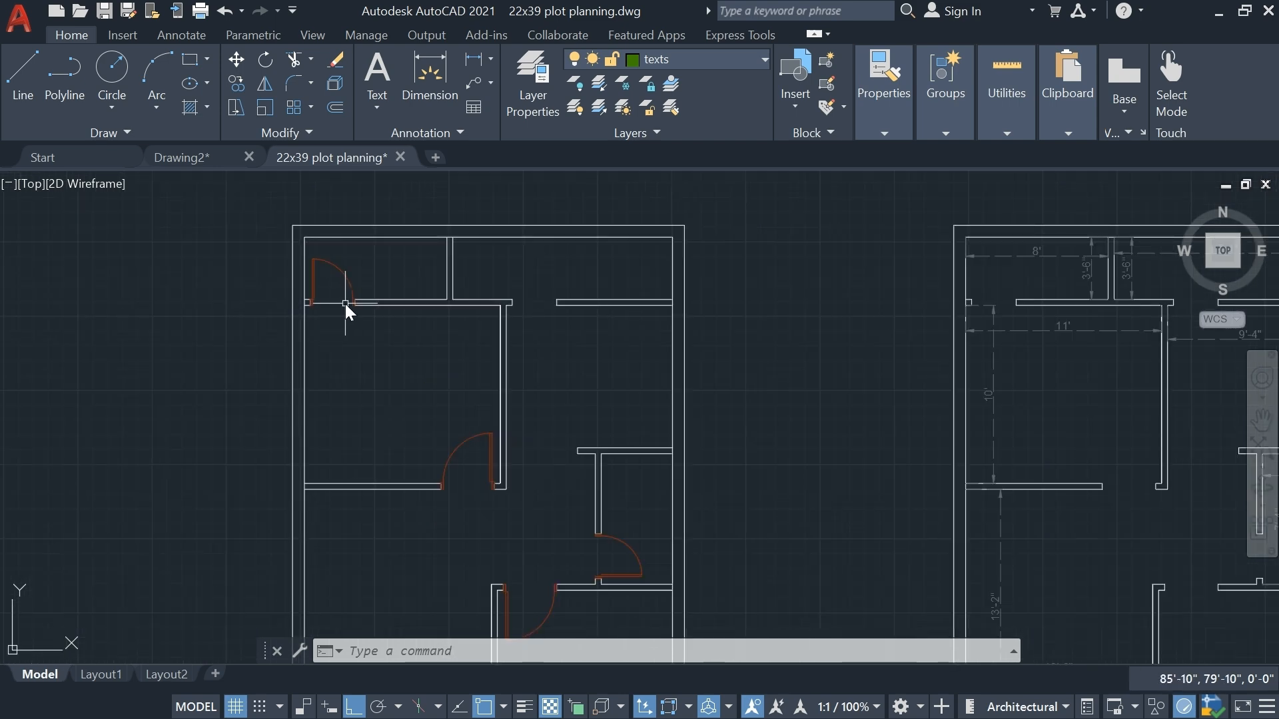
{"action": "scroll", "coordinate": [346, 303], "scroll_direction": "down", "scroll_amount": 2}
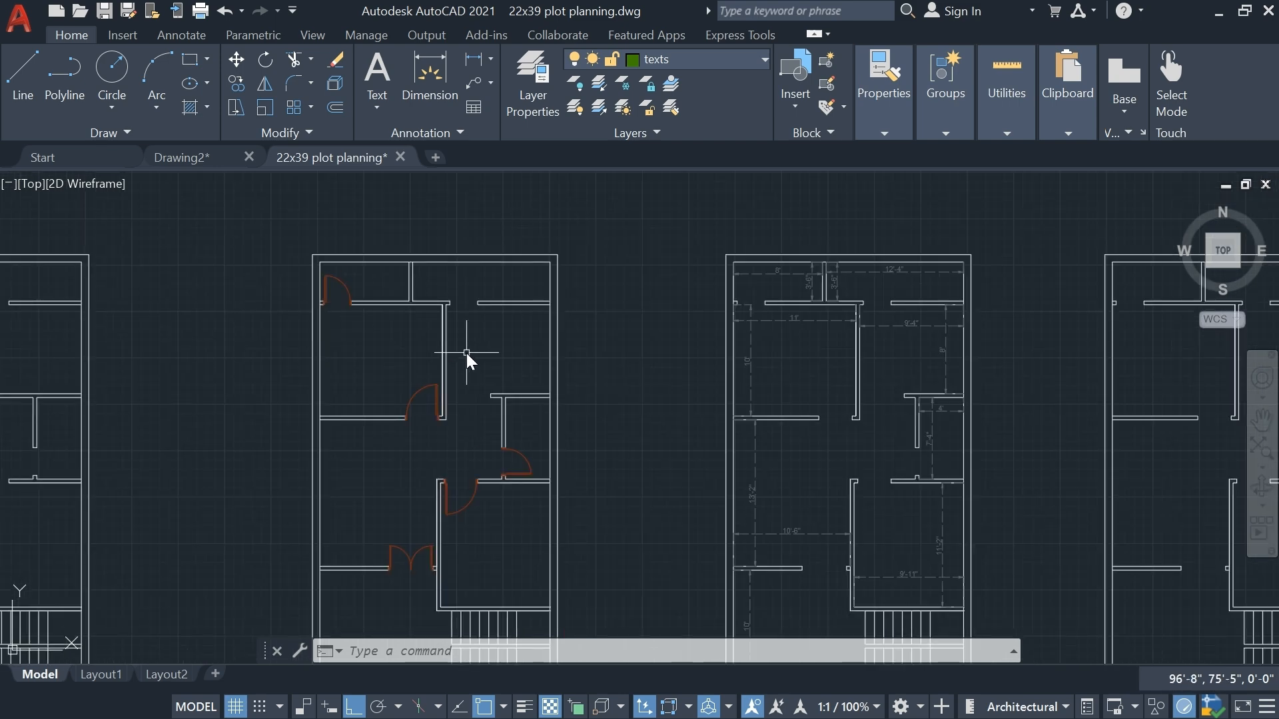
{"action": "scroll", "coordinate": [799, 282], "scroll_direction": "up", "scroll_amount": 5}
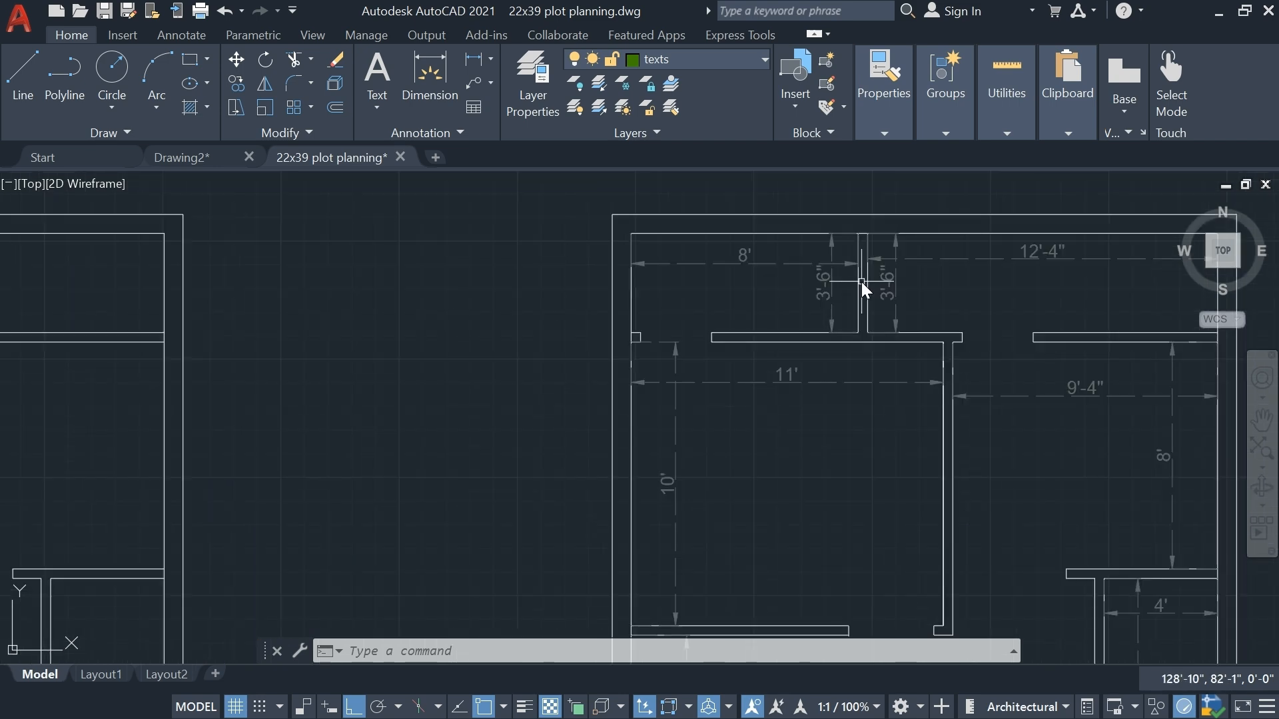
{"action": "scroll", "coordinate": [861, 281], "scroll_direction": "down", "scroll_amount": 3}
{"action": "middle_click_drag", "start_coordinate": [861, 282], "coordinate": [582, 339]}
{"action": "scroll", "coordinate": [578, 334], "scroll_direction": "down", "scroll_amount": 5}
{"action": "scroll", "coordinate": [643, 238], "scroll_direction": "up", "scroll_amount": 1}
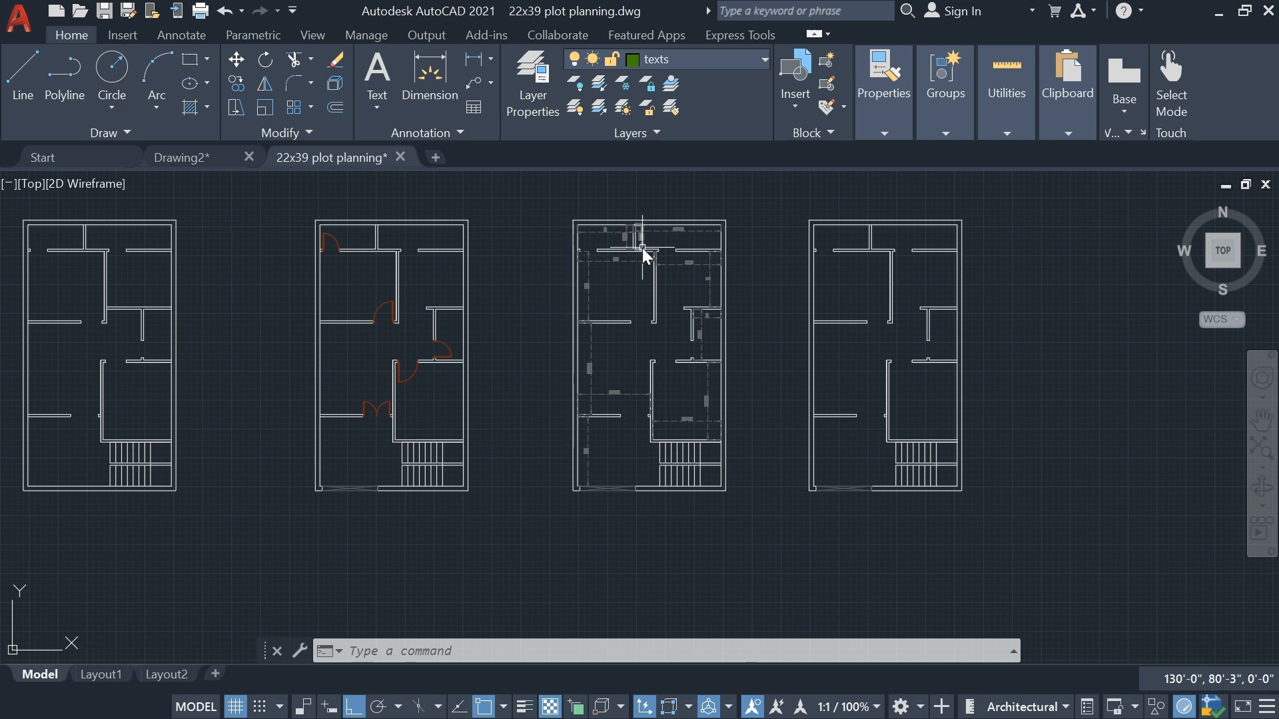
{"action": "scroll", "coordinate": [598, 223], "scroll_direction": "up", "scroll_amount": 5}
{"action": "middle_click", "coordinate": [598, 223]}
{"action": "middle_click", "coordinate": [598, 222]}
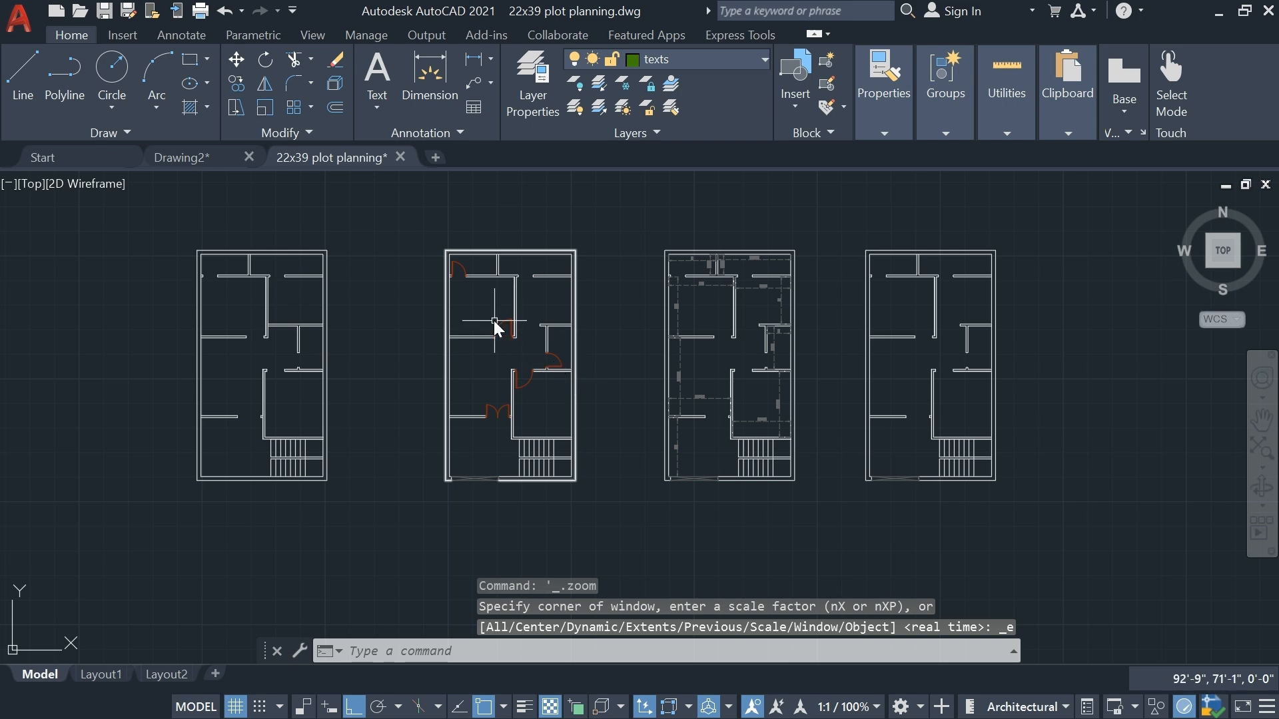
{"action": "scroll", "coordinate": [479, 276], "scroll_direction": "up", "scroll_amount": 6}
{"action": "scroll", "coordinate": [457, 249], "scroll_direction": "down", "scroll_amount": 6}
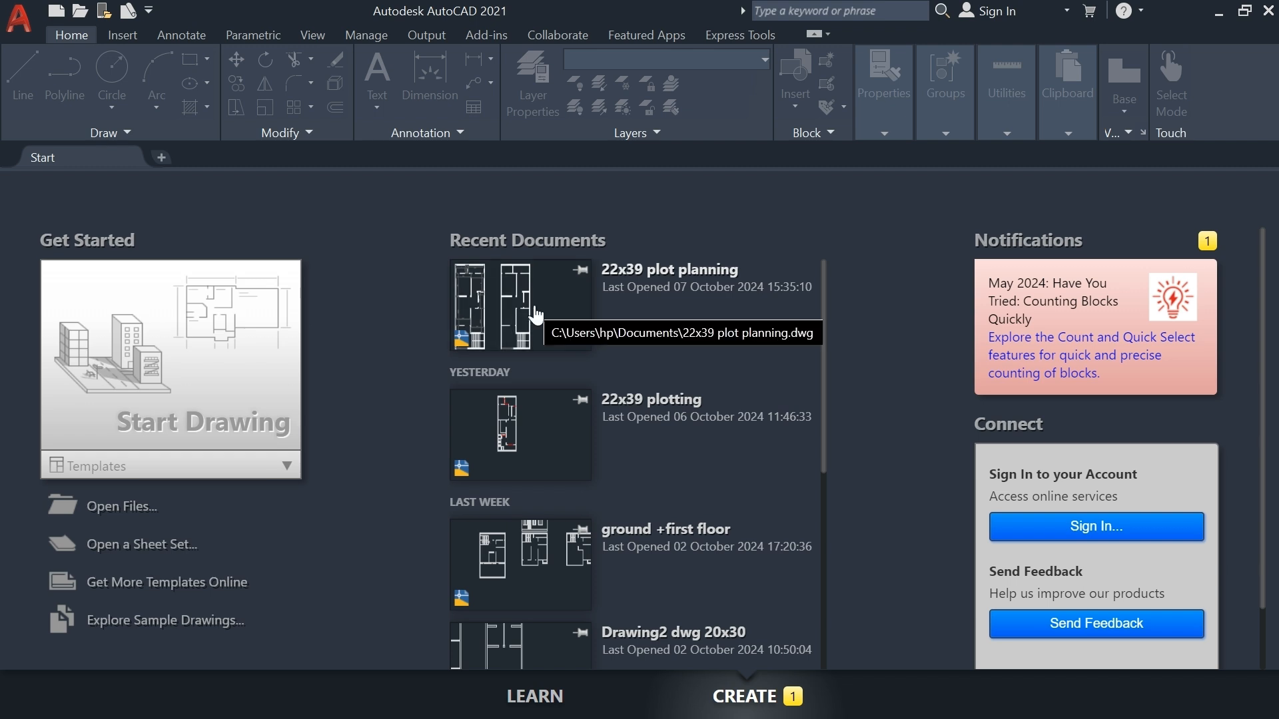
Start a new blank drawing
{"action": "scroll", "coordinate": [536, 315], "scroll_direction": "down", "scroll_amount": 10}
{"action": "scroll", "coordinate": [536, 315], "scroll_direction": "up", "scroll_amount": 10}
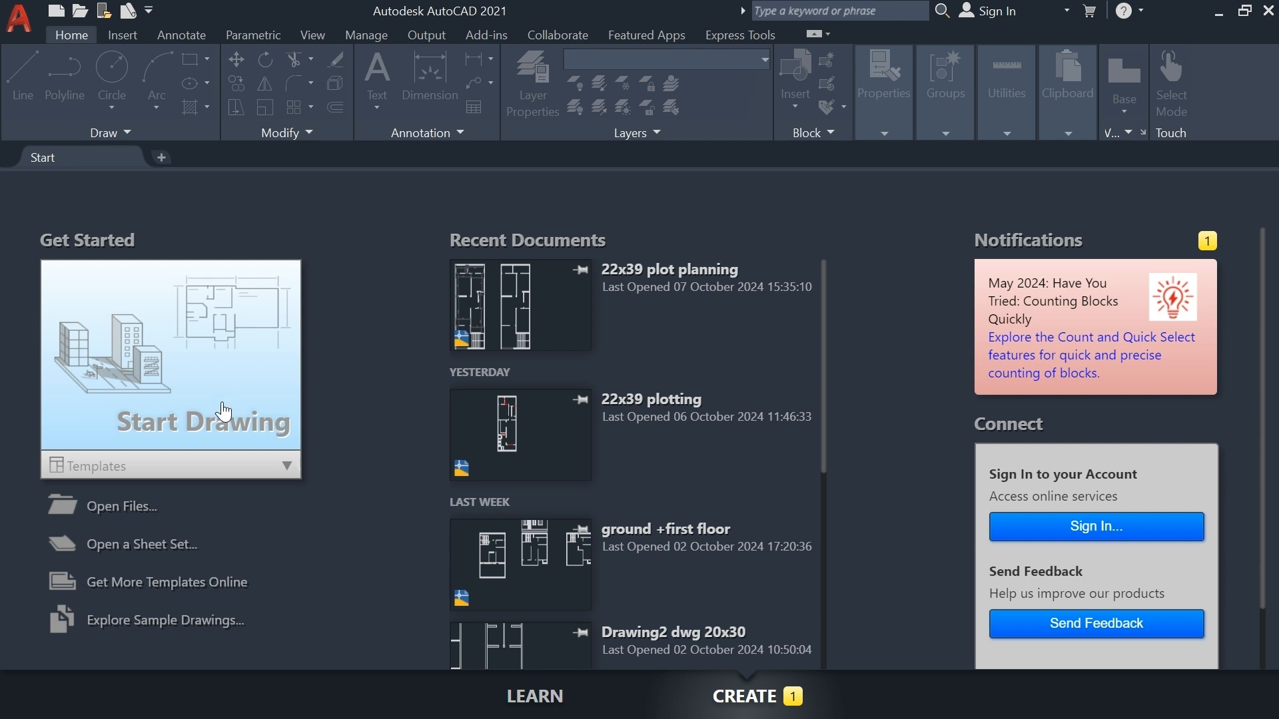
{"action": "left_click", "coordinate": [165, 387]}
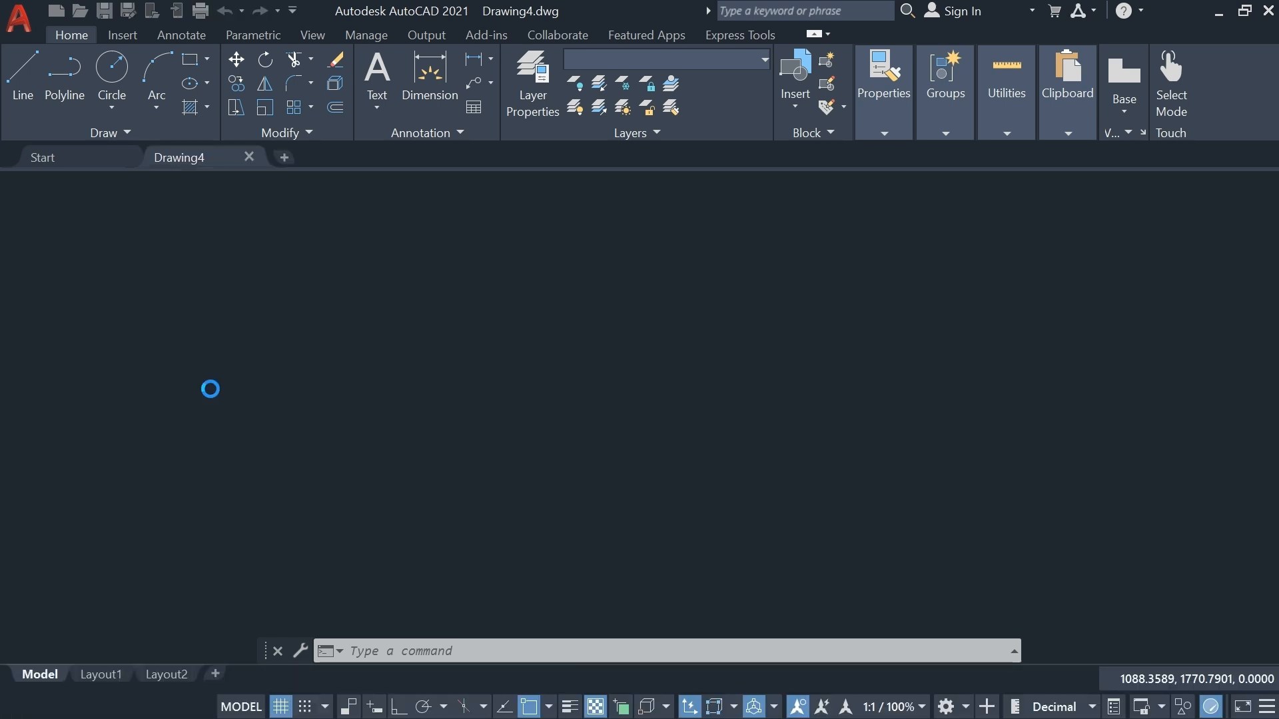
Draw a single horizontal line just above and to the right of the origin, then end the Line command
{"action": "scroll", "coordinate": [249, 402], "scroll_direction": "down", "scroll_amount": 3}
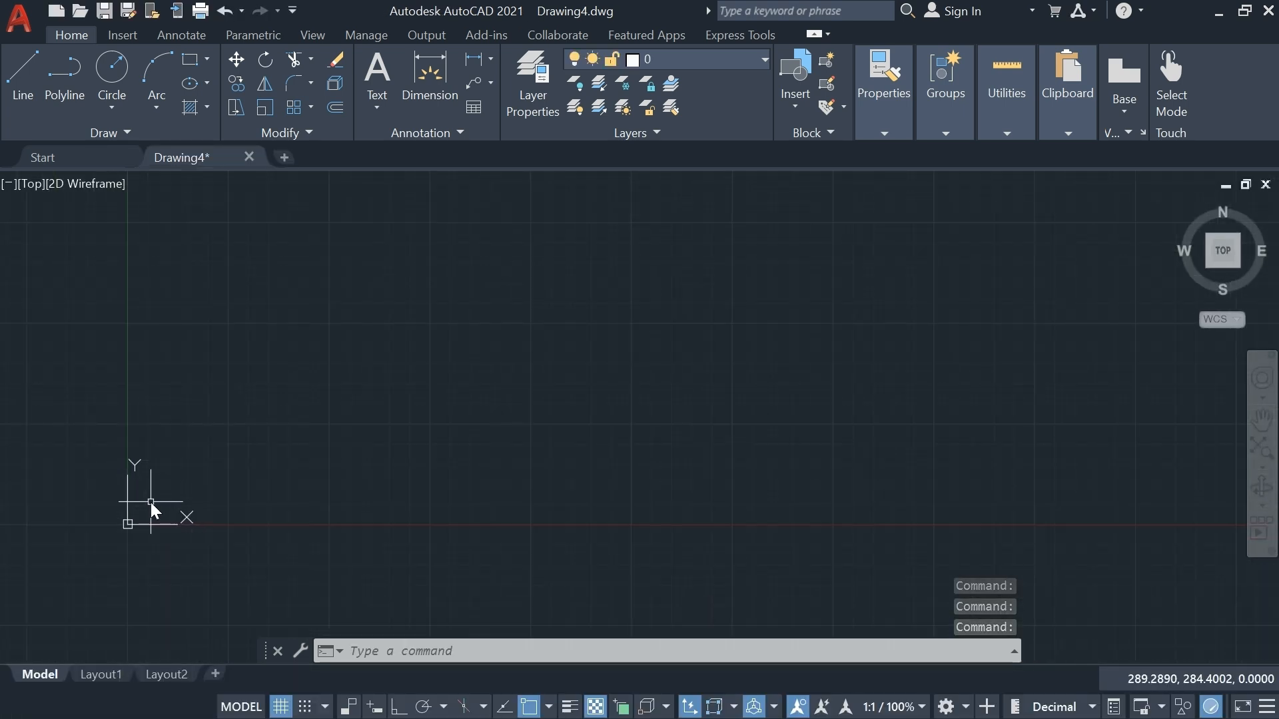
{"action": "scroll", "coordinate": [135, 459], "scroll_direction": "up", "scroll_amount": 2}
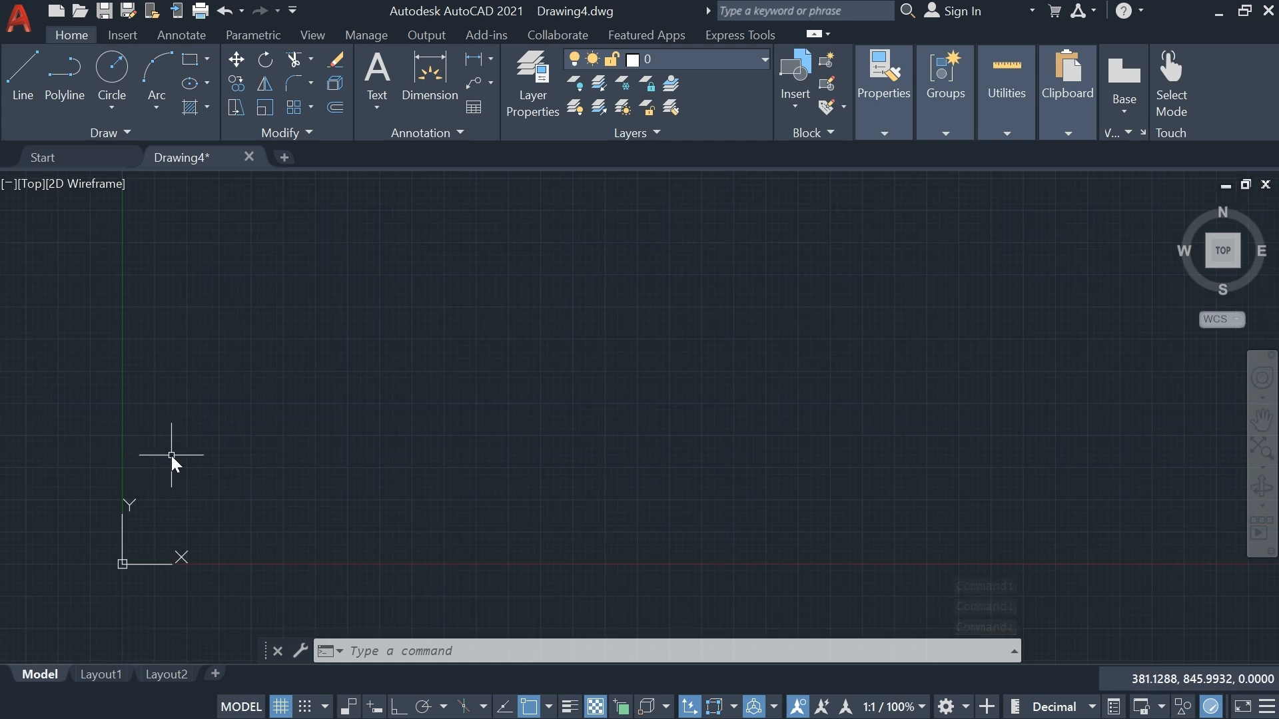
{"action": "scroll", "coordinate": [170, 455], "scroll_direction": "up", "scroll_amount": 1}
{"action": "middle_click_drag", "start_coordinate": [225, 308], "coordinate": [214, 396]}
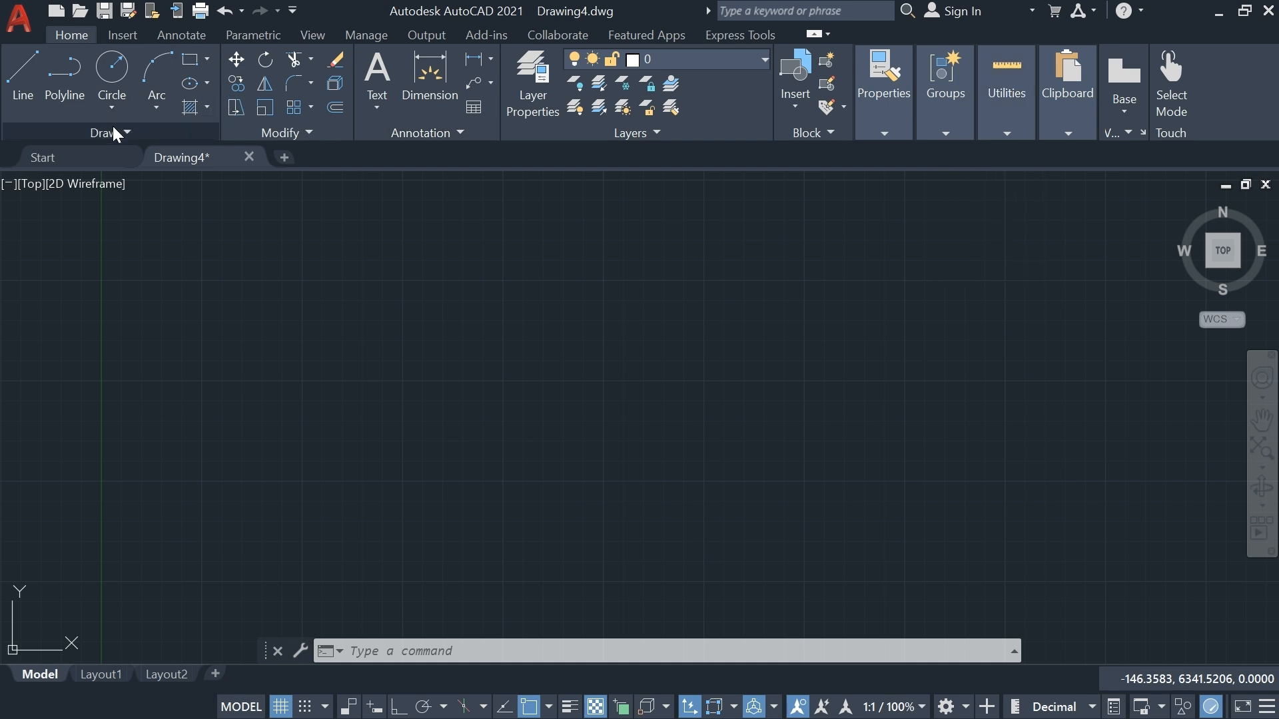
{"action": "scroll", "coordinate": [160, 240], "scroll_direction": "down", "scroll_amount": 3}
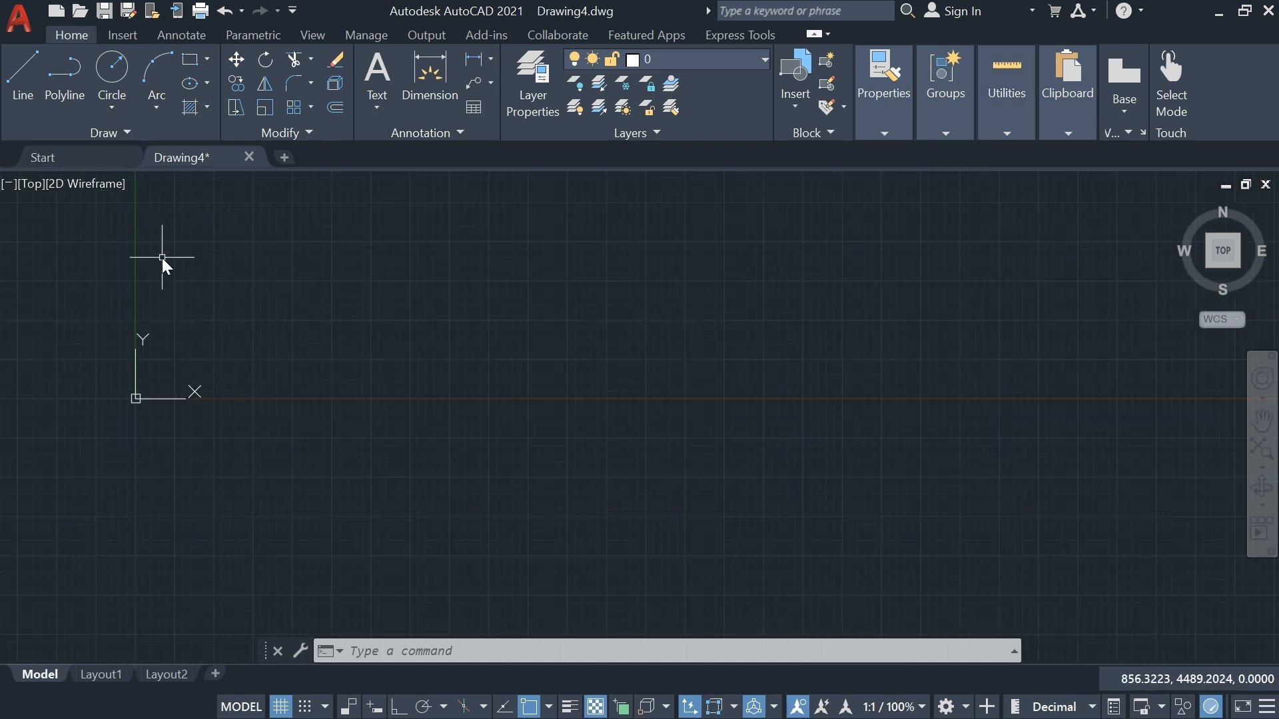
{"action": "scroll", "coordinate": [207, 278], "scroll_direction": "up", "scroll_amount": 2}
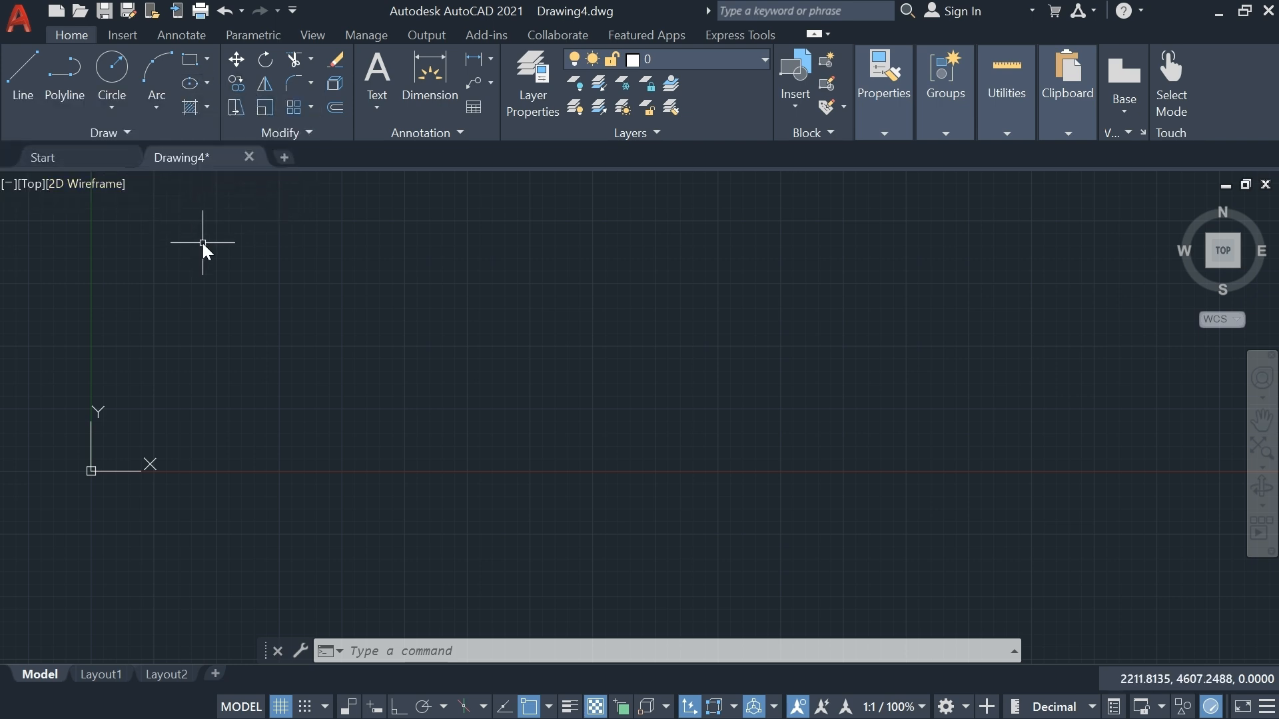
{"action": "left_click", "coordinate": [29, 86]}
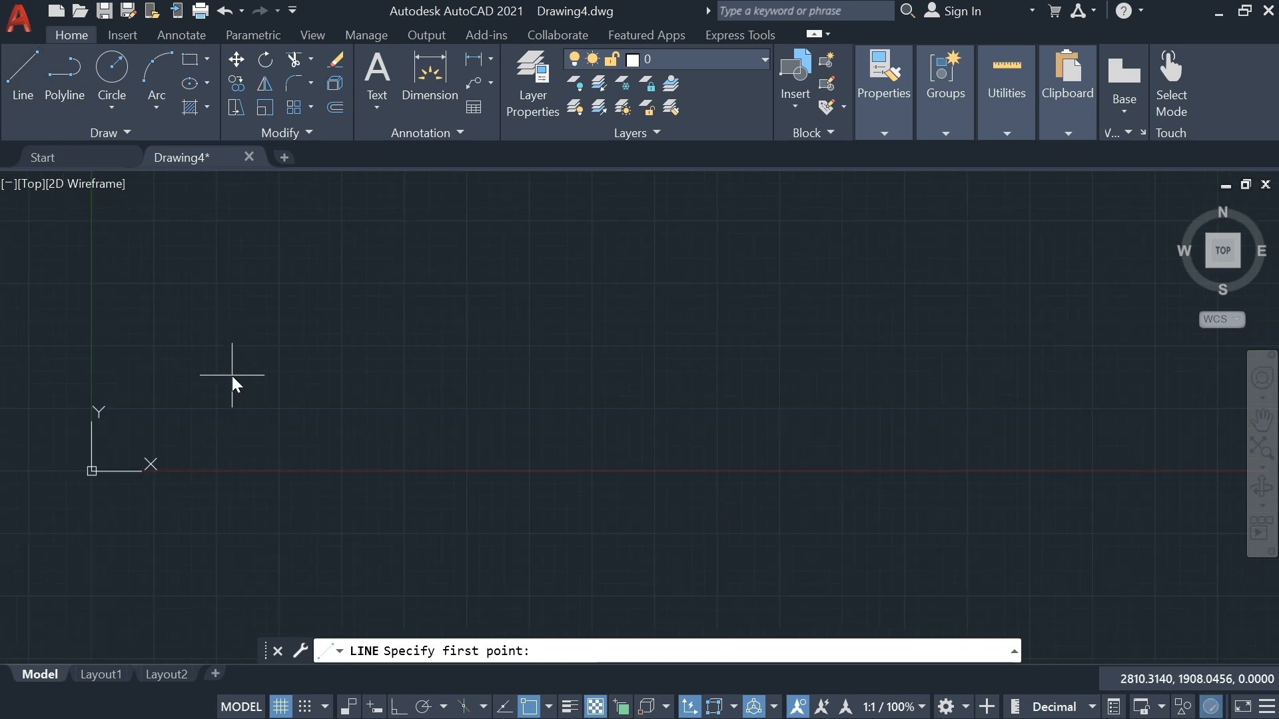
{"action": "left_click", "coordinate": [154, 284]}
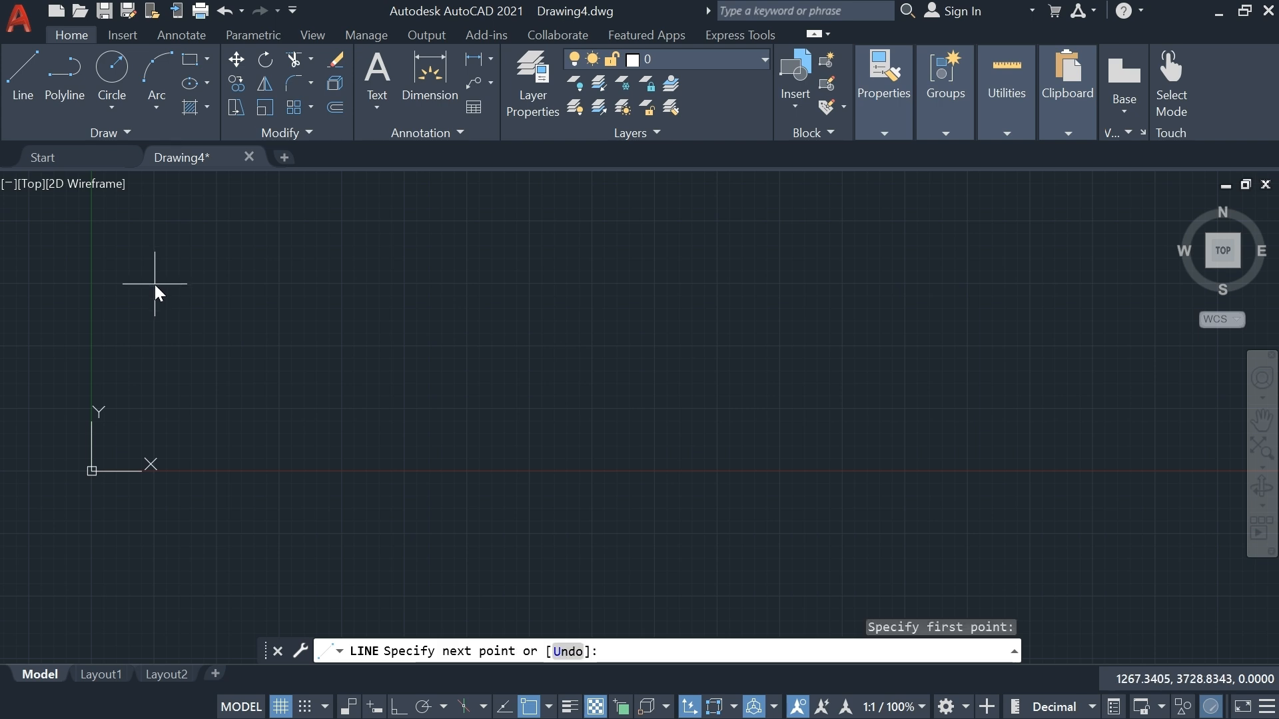
{"action": "left_click", "coordinate": [590, 284]}
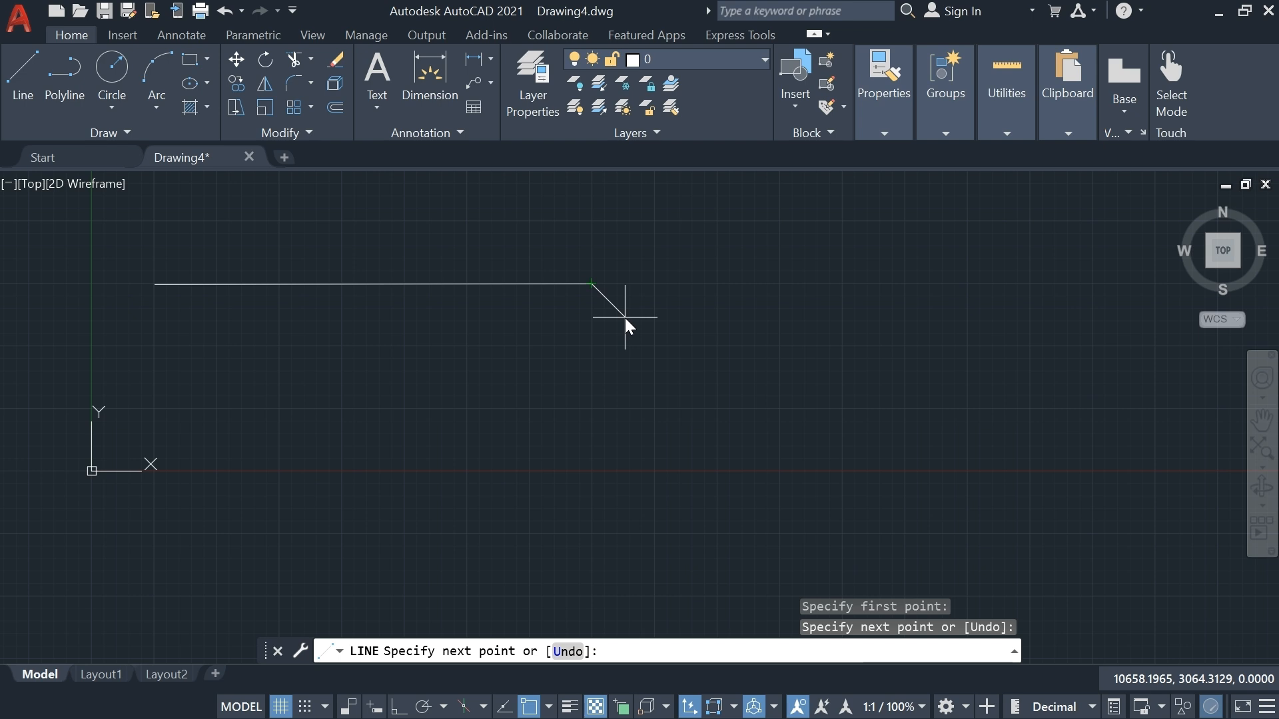
{"action": "key", "text": "Escape"}
{"action": "middle_click_drag", "start_coordinate": [361, 360], "coordinate": [374, 423]}
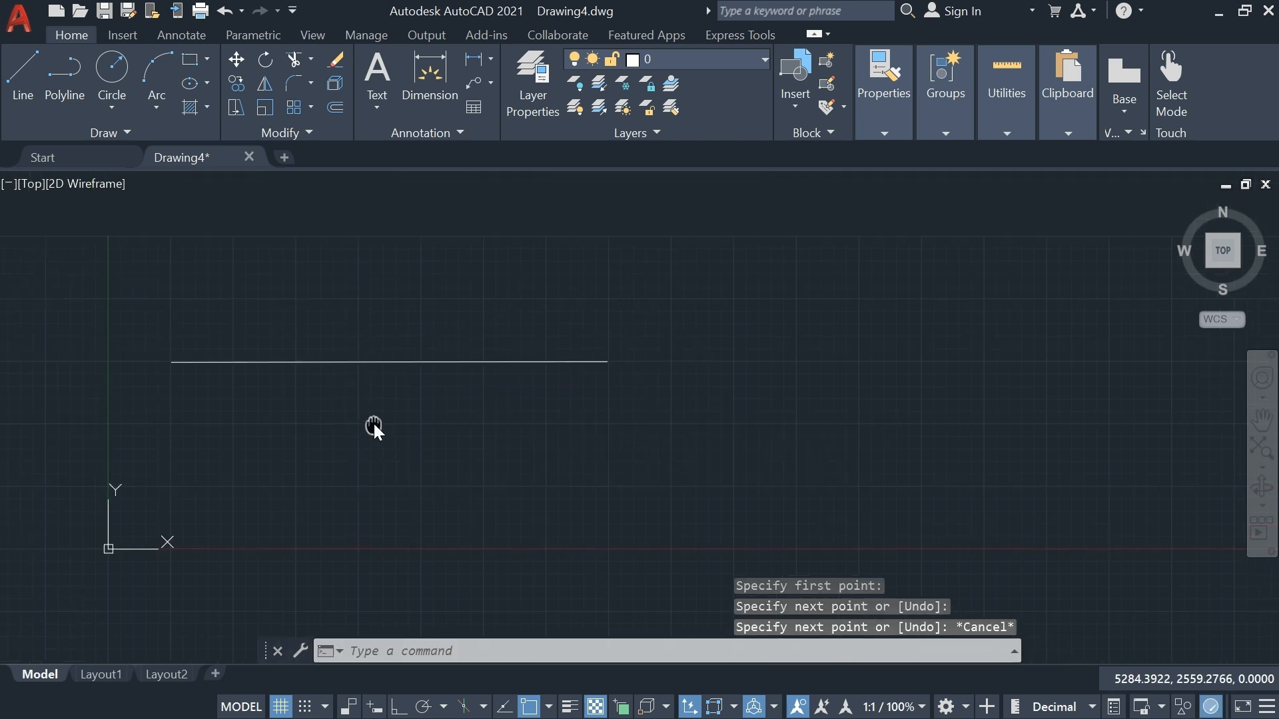
{"action": "scroll", "coordinate": [294, 341], "scroll_direction": "up", "scroll_amount": 2}
{"action": "scroll", "coordinate": [293, 342], "scroll_direction": "down", "scroll_amount": 2}
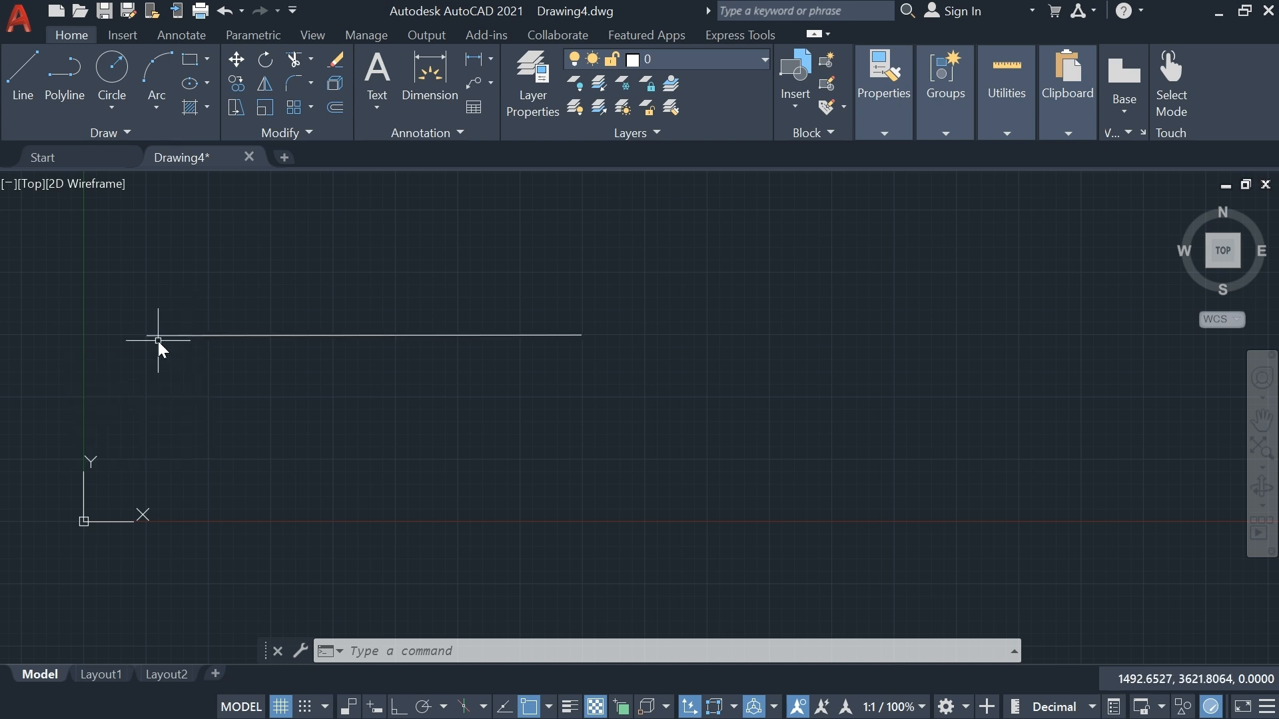
Draw two connected lines from the horizontal line's left endpoint to a vertex below it and up to its right endpoint
{"action": "type", "text": "l"}
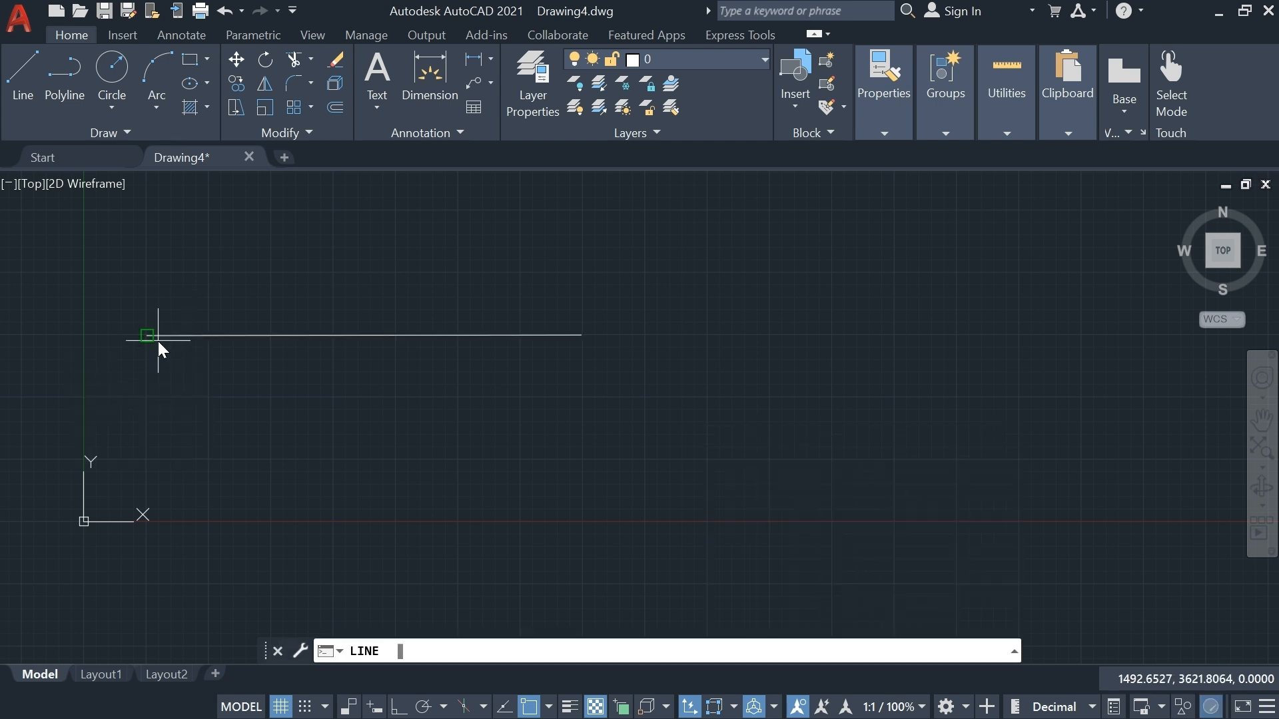
{"action": "key", "text": "Return"}
{"action": "scroll", "coordinate": [155, 347], "scroll_direction": "up", "scroll_amount": 2}
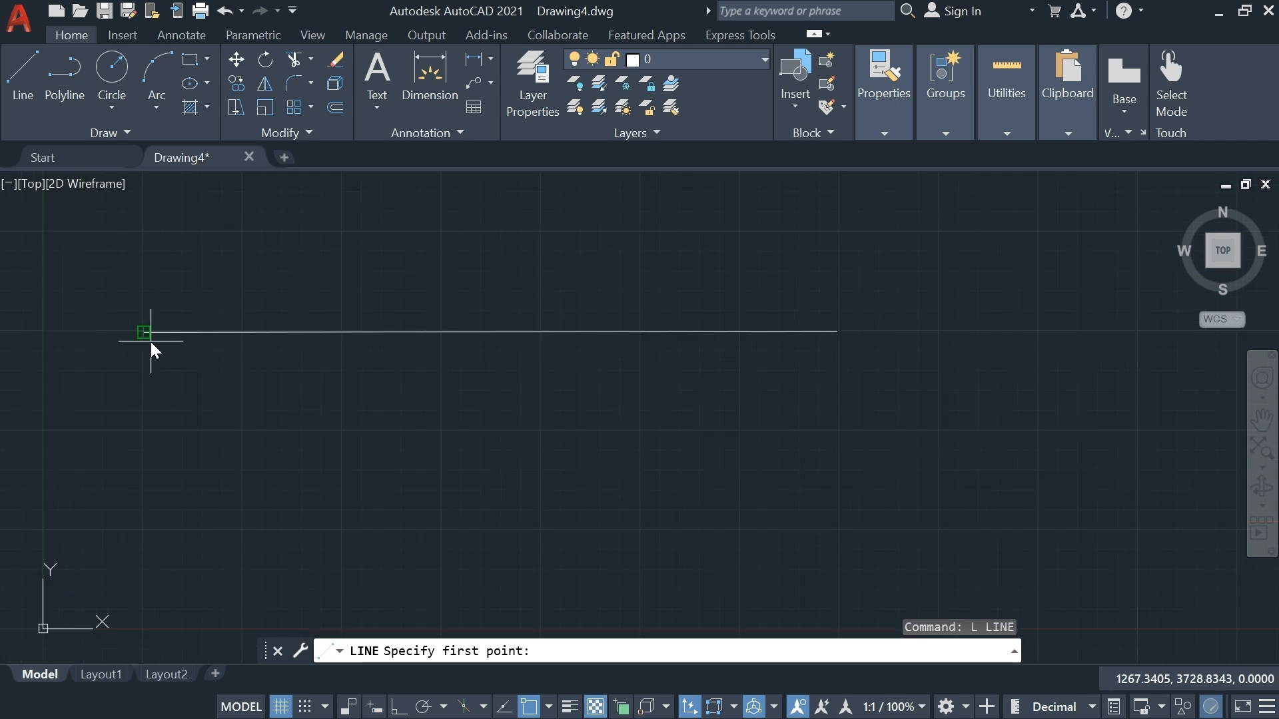
{"action": "scroll", "coordinate": [146, 333], "scroll_direction": "up", "scroll_amount": 2}
{"action": "scroll", "coordinate": [142, 323], "scroll_direction": "down", "scroll_amount": 2}
{"action": "middle_click_drag", "start_coordinate": [141, 323], "coordinate": [150, 361]}
{"action": "scroll", "coordinate": [149, 361], "scroll_direction": "up", "scroll_amount": 2}
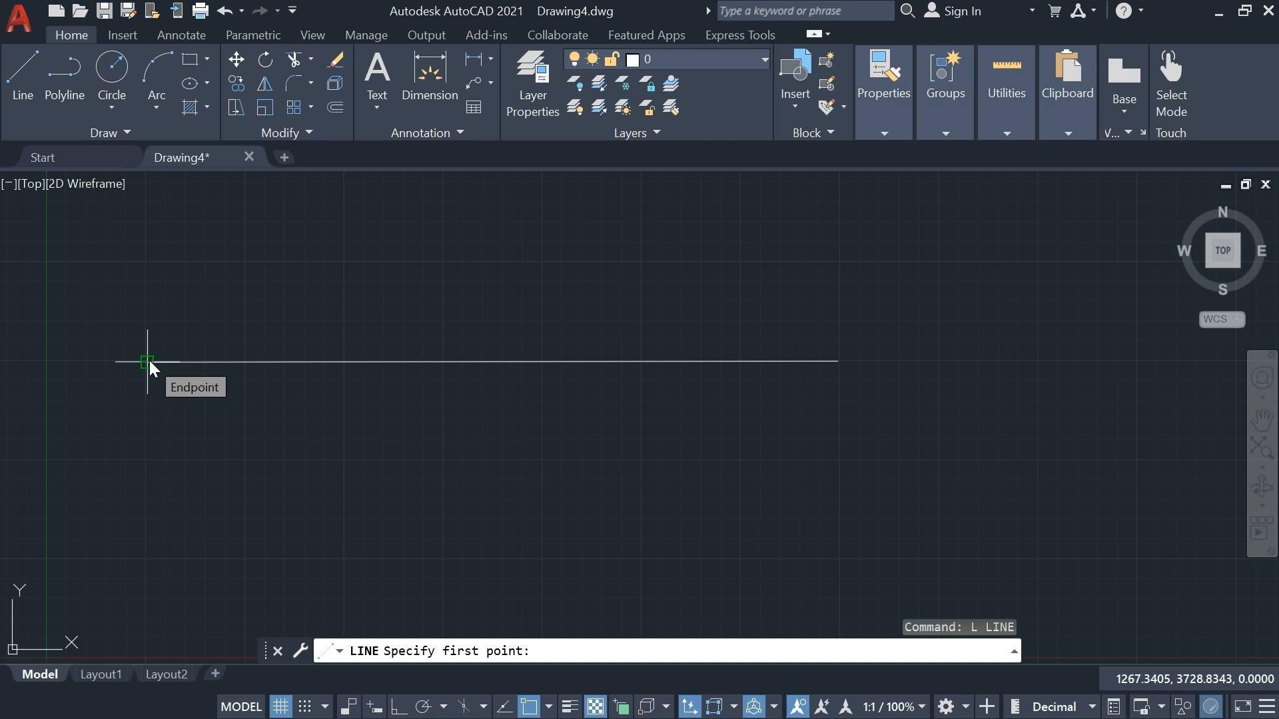
{"action": "left_click", "coordinate": [149, 361]}
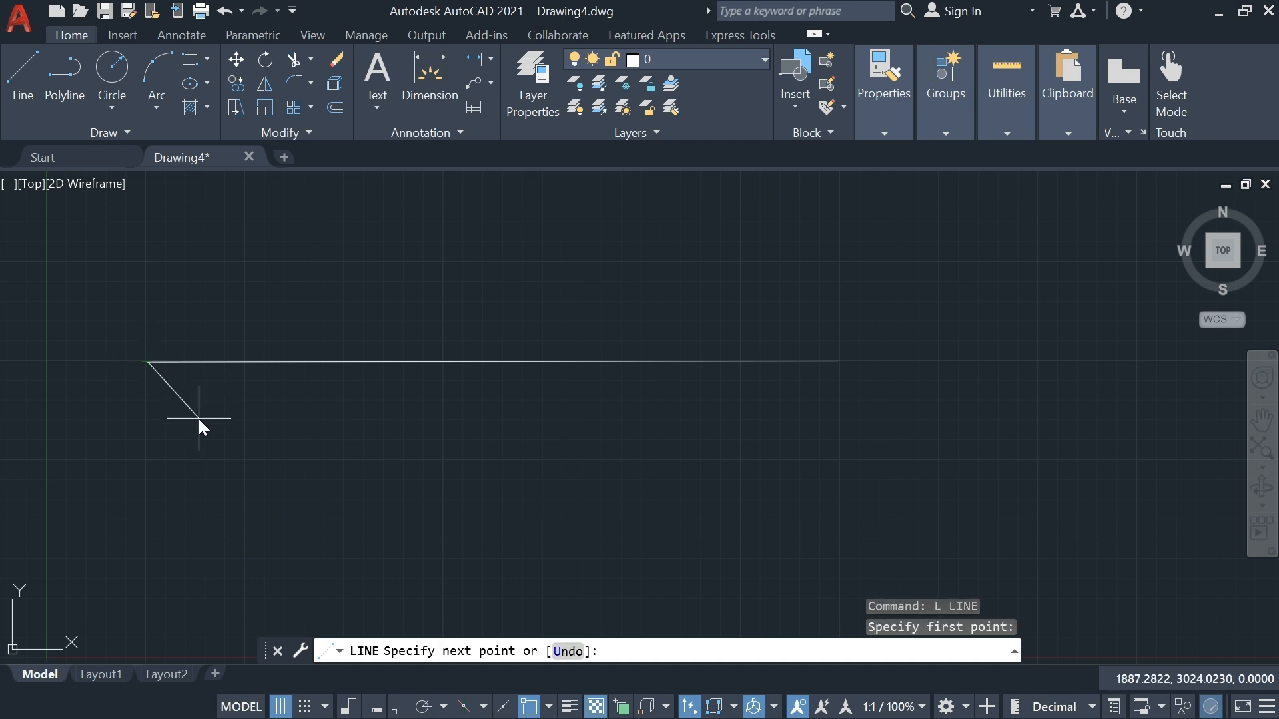
{"action": "scroll", "coordinate": [400, 453], "scroll_direction": "down", "scroll_amount": 2}
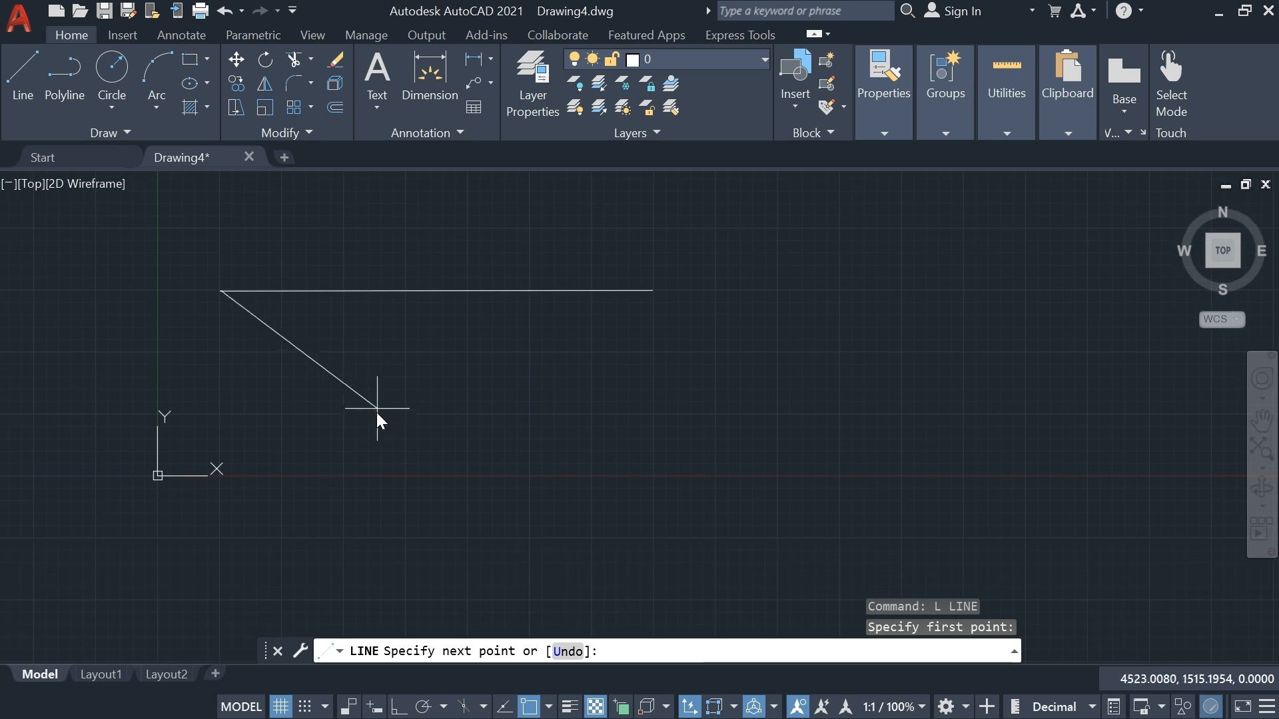
{"action": "left_click", "coordinate": [407, 474]}
{"action": "left_click", "coordinate": [652, 291]}
Continue the lines from the right endpoint to a vertex above the horizontal line and back to its left endpoint
{"action": "middle_click_drag", "start_coordinate": [648, 288], "coordinate": [681, 458]}
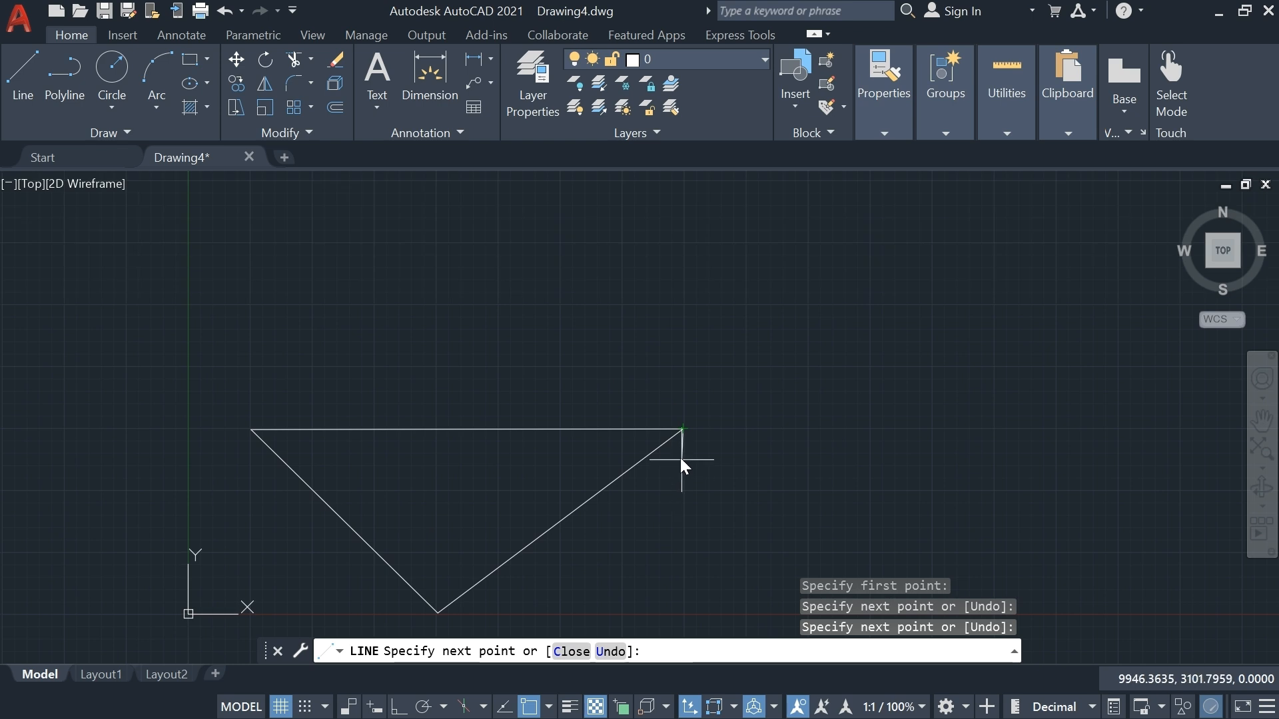
{"action": "left_click", "coordinate": [496, 217]}
{"action": "left_click", "coordinate": [252, 430]}
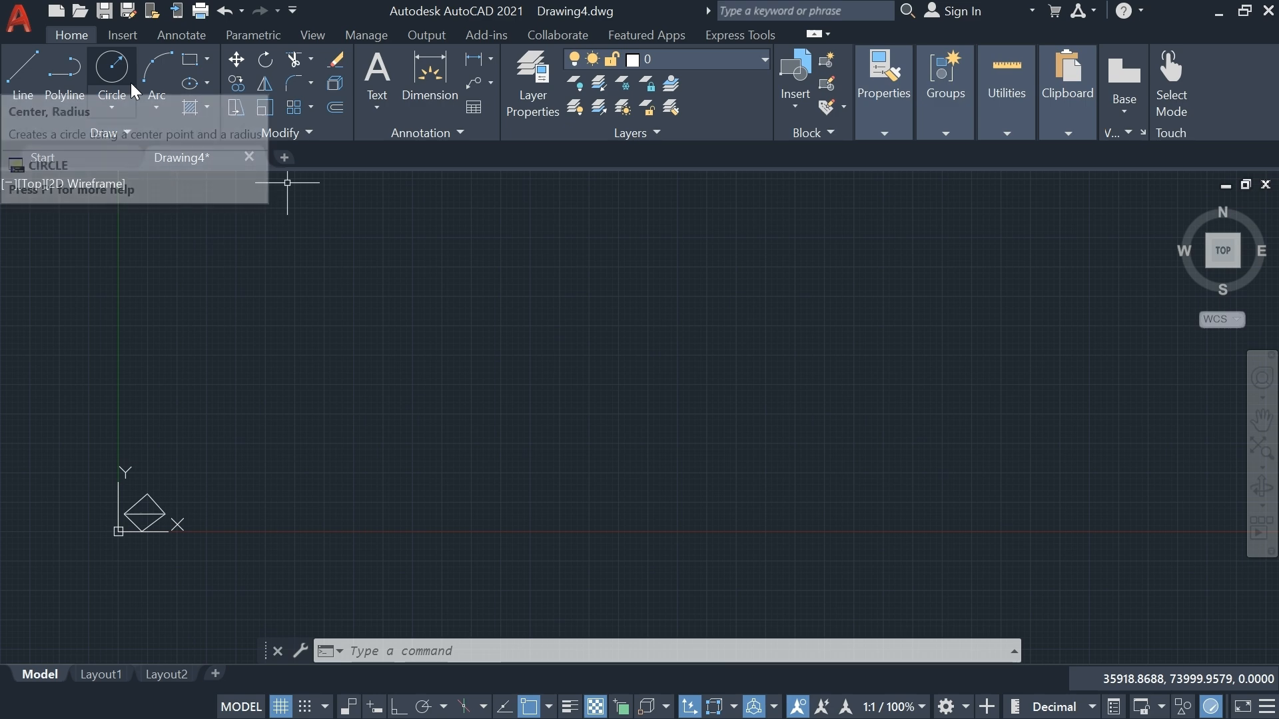
Draw a circle by center and radius in the empty area above and to the right of the four-sided shape
{"action": "type", "text": "c"}
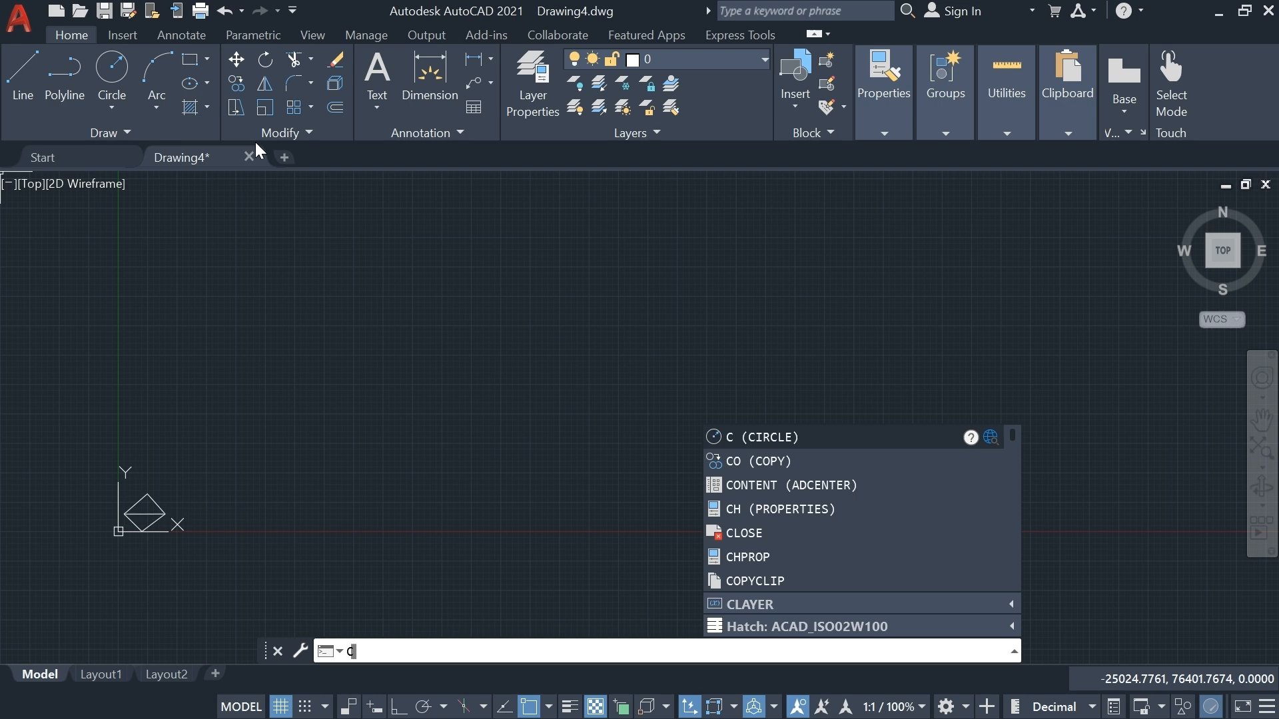
{"action": "key", "text": "Return"}
{"action": "scroll", "coordinate": [329, 366], "scroll_direction": "up", "scroll_amount": 1}
{"action": "scroll", "coordinate": [274, 421], "scroll_direction": "down", "scroll_amount": 1}
{"action": "scroll", "coordinate": [186, 470], "scroll_direction": "up", "scroll_amount": 2}
{"action": "scroll", "coordinate": [200, 460], "scroll_direction": "down", "scroll_amount": 2}
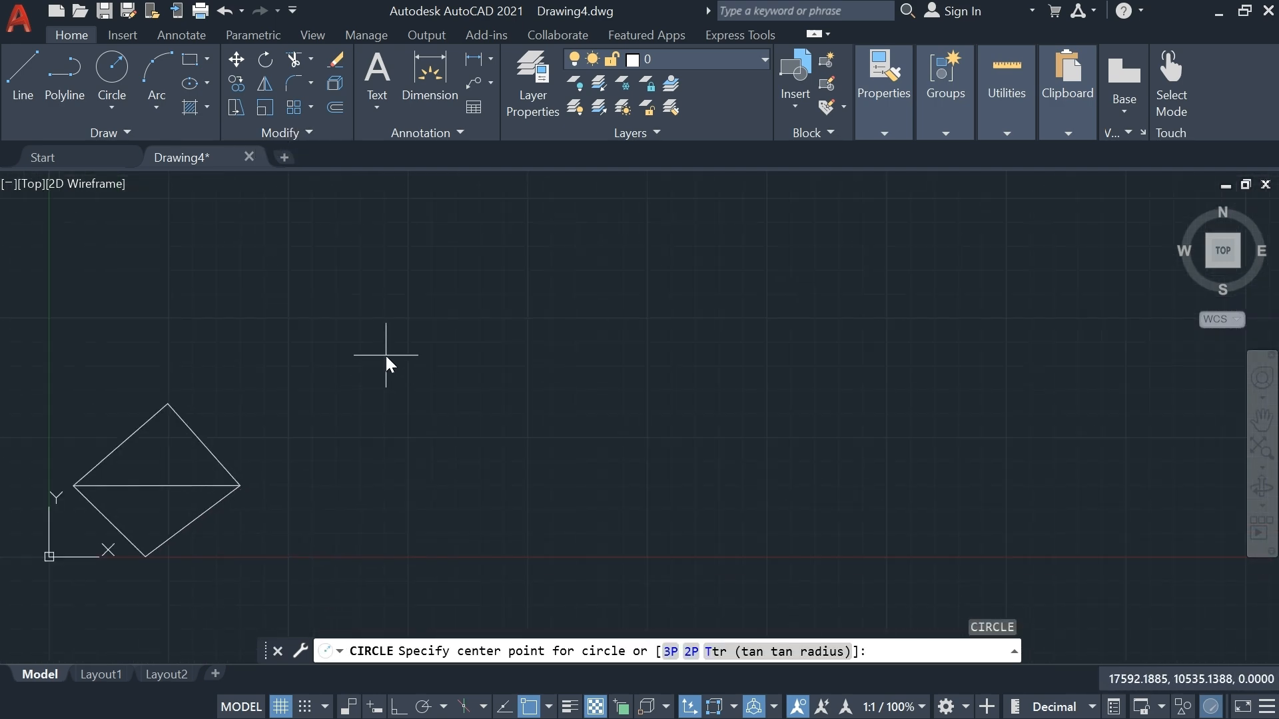
{"action": "left_click", "coordinate": [374, 324]}
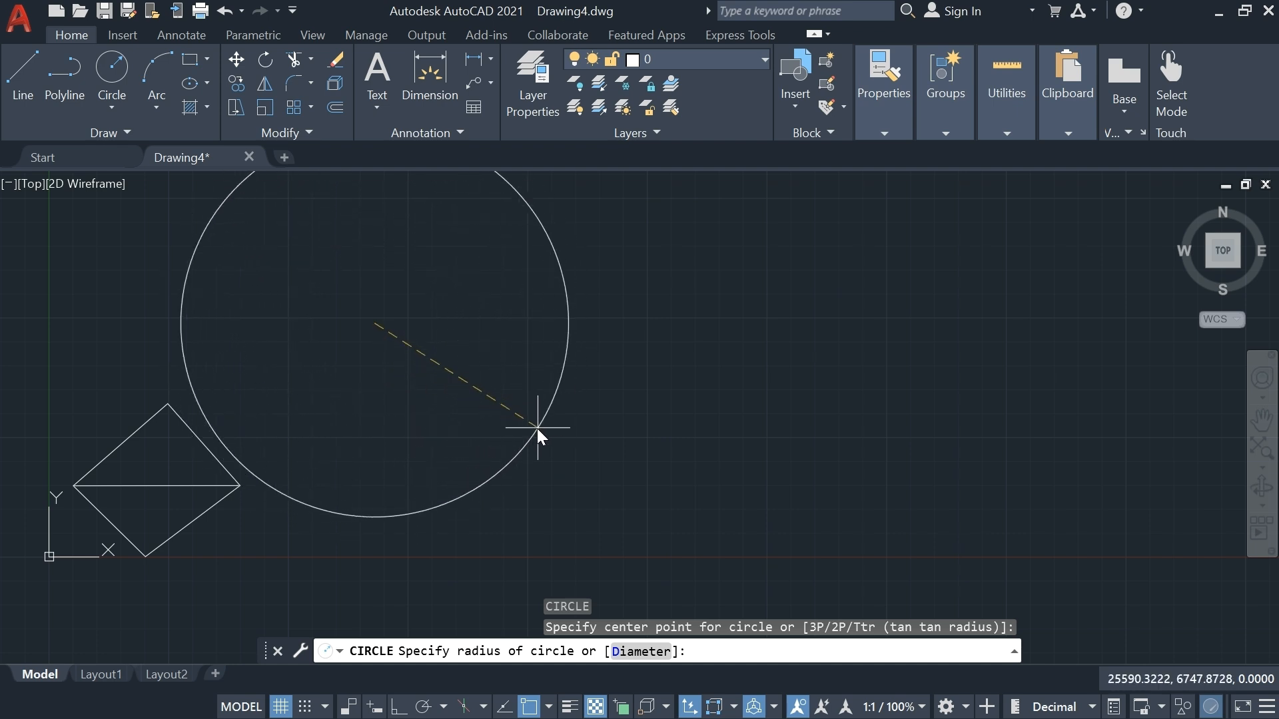
{"action": "left_click", "coordinate": [433, 385]}
{"action": "scroll", "coordinate": [391, 326], "scroll_direction": "up", "scroll_amount": 4}
{"action": "scroll", "coordinate": [391, 326], "scroll_direction": "down", "scroll_amount": 2}
{"action": "middle_click_drag", "start_coordinate": [382, 341], "coordinate": [397, 403]}
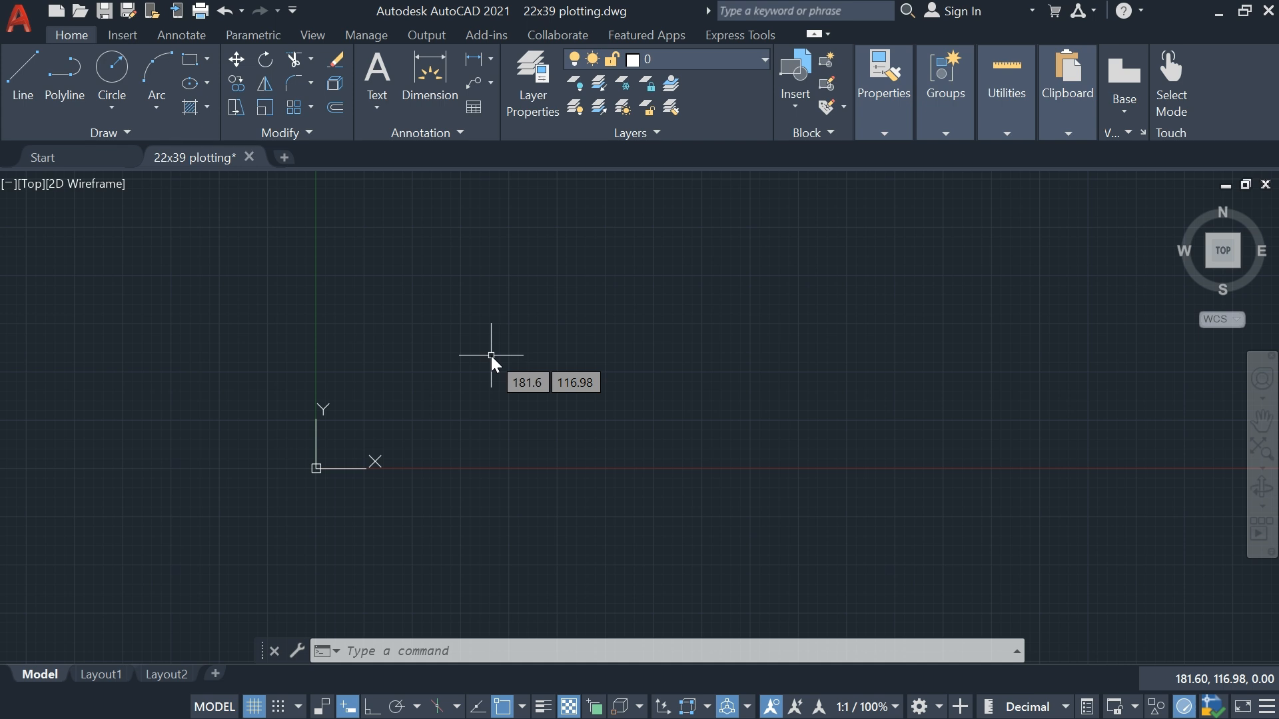
Open the drawing units settings and set the length type to Architectural
{"action": "middle_click_drag", "start_coordinate": [400, 378], "coordinate": [318, 393]}
{"action": "scroll", "coordinate": [318, 384], "scroll_direction": "up", "scroll_amount": 2}
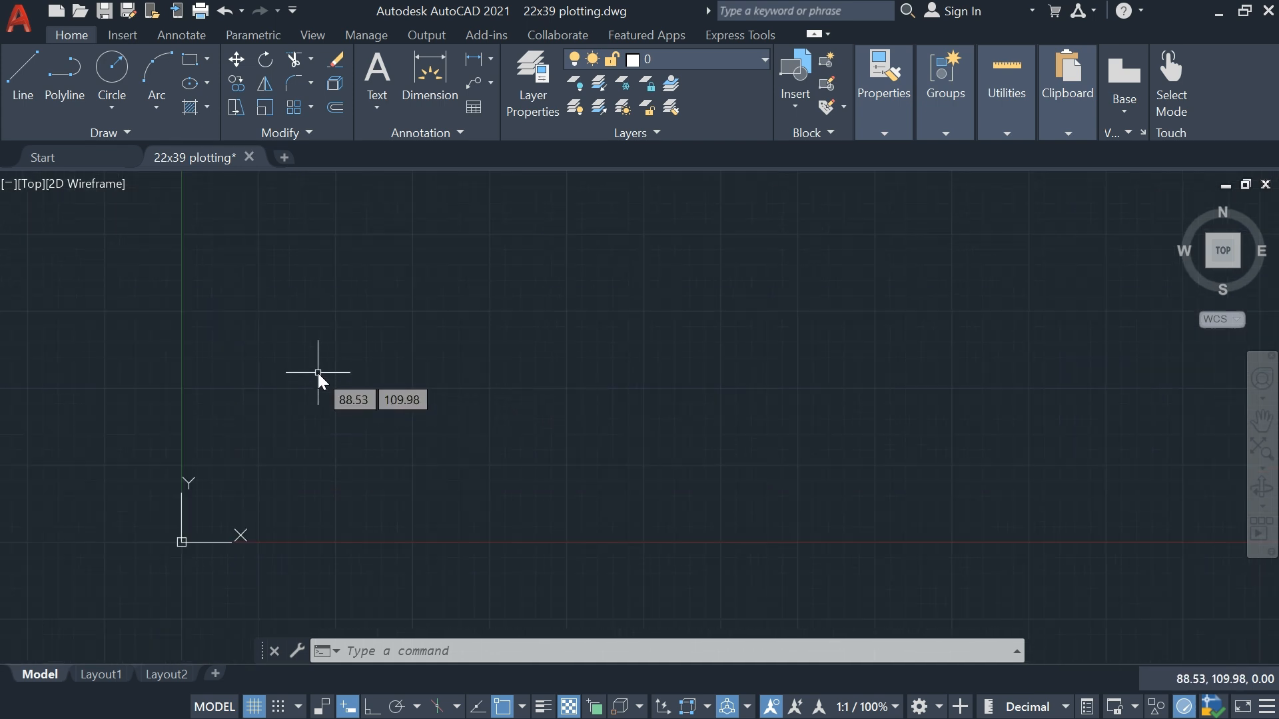
{"action": "type", "text": "UN"}
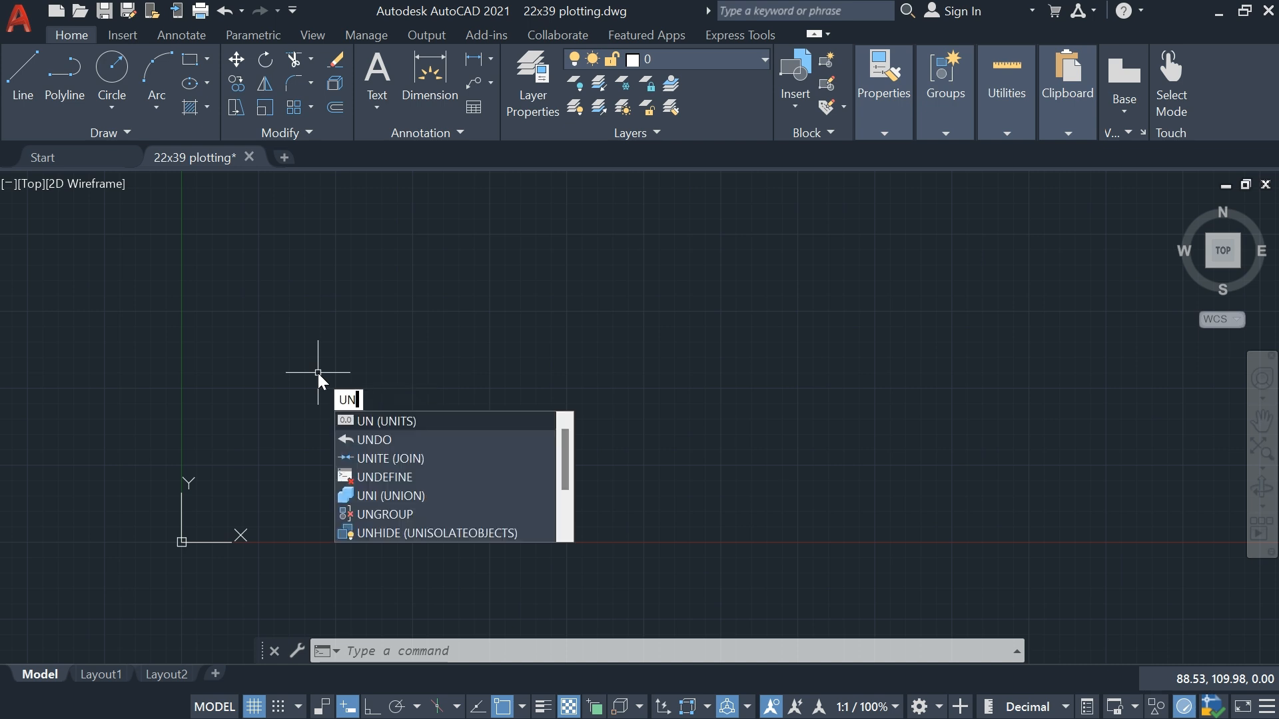
{"action": "key", "text": "Return"}
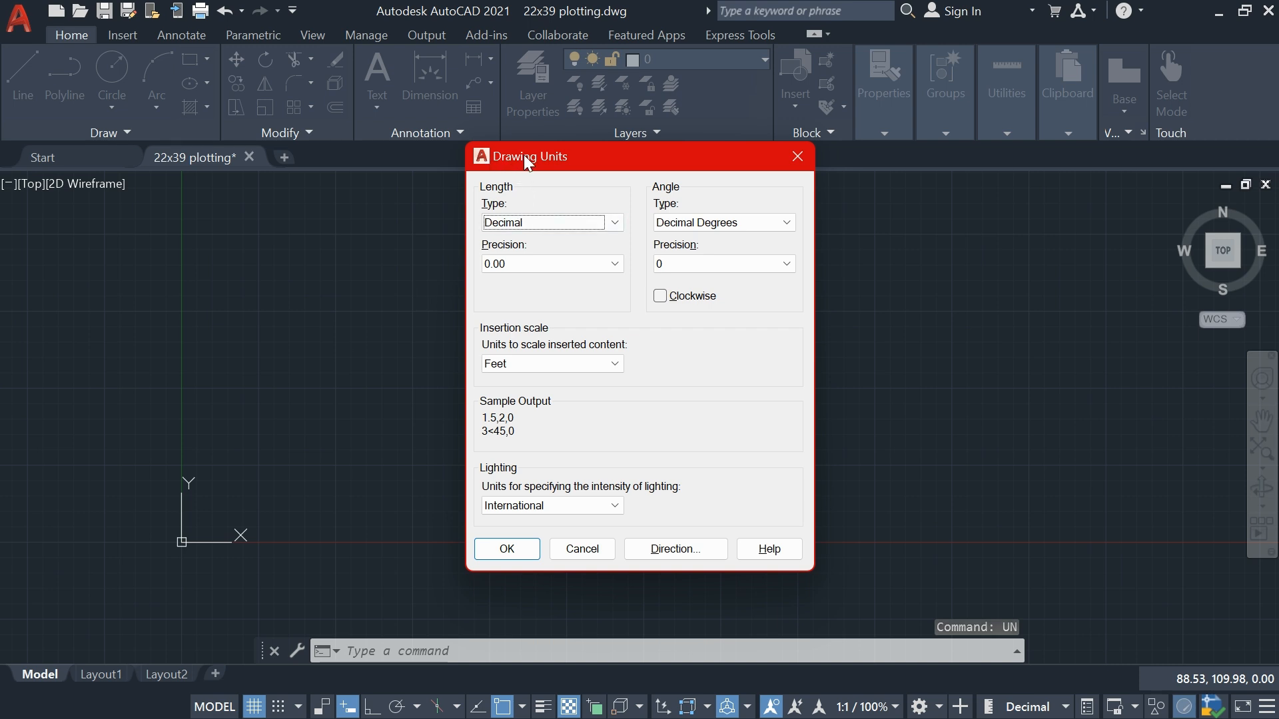
{"action": "left_click", "coordinate": [608, 225]}
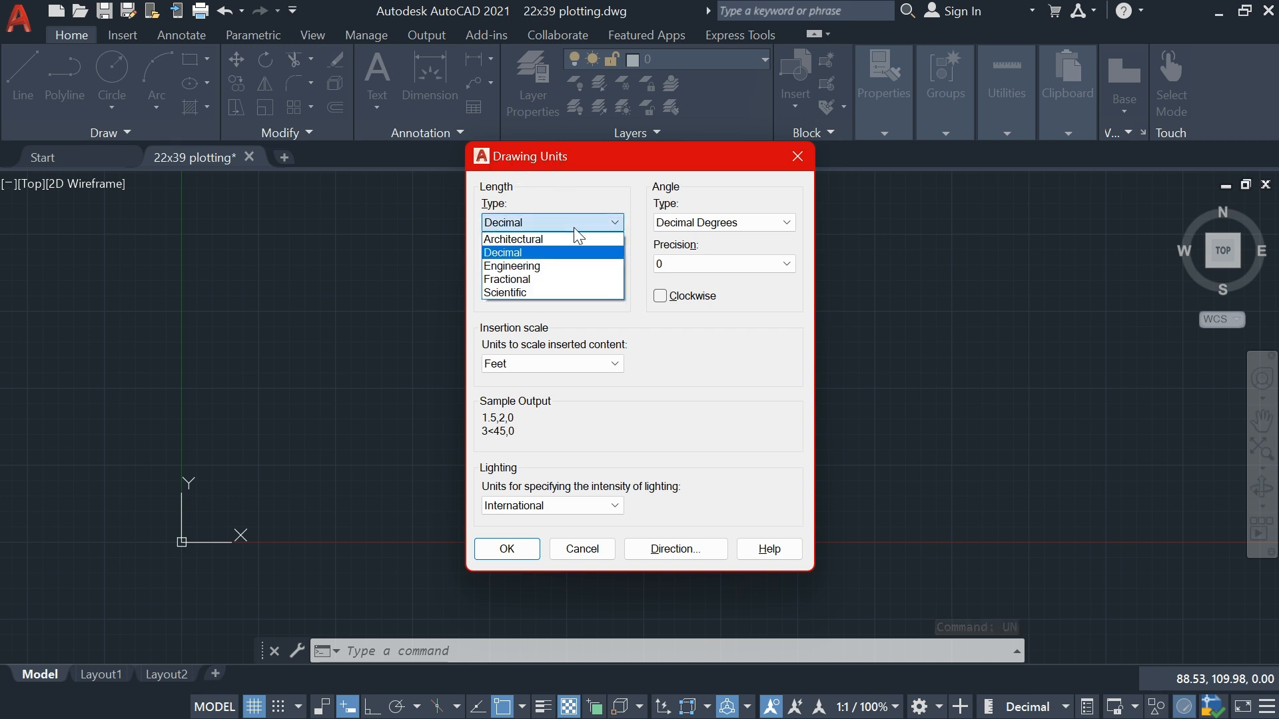
{"action": "left_click", "coordinate": [533, 240]}
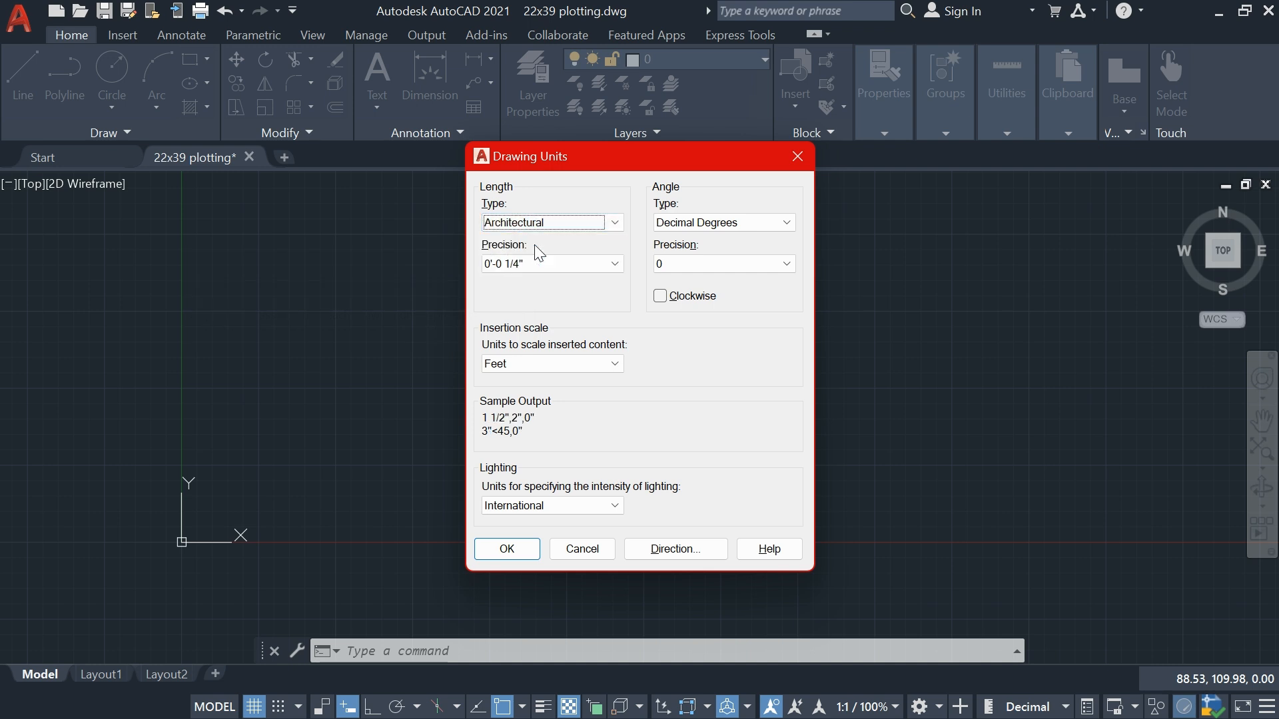
Set the length precision to 0'-0" and the insertion scale to Inches, and apply the drawing units
{"action": "left_click", "coordinate": [539, 265]}
{"action": "left_click", "coordinate": [535, 263]}
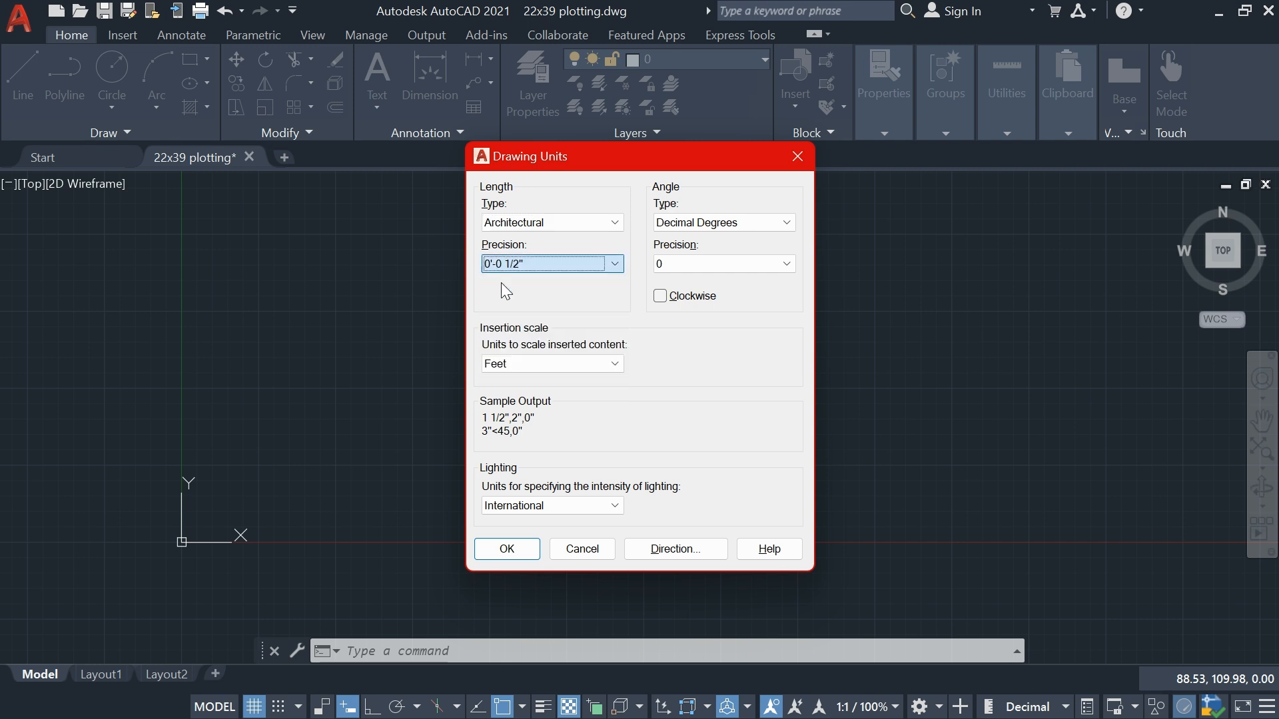
{"action": "left_click", "coordinate": [521, 269]}
{"action": "left_click", "coordinate": [500, 281]}
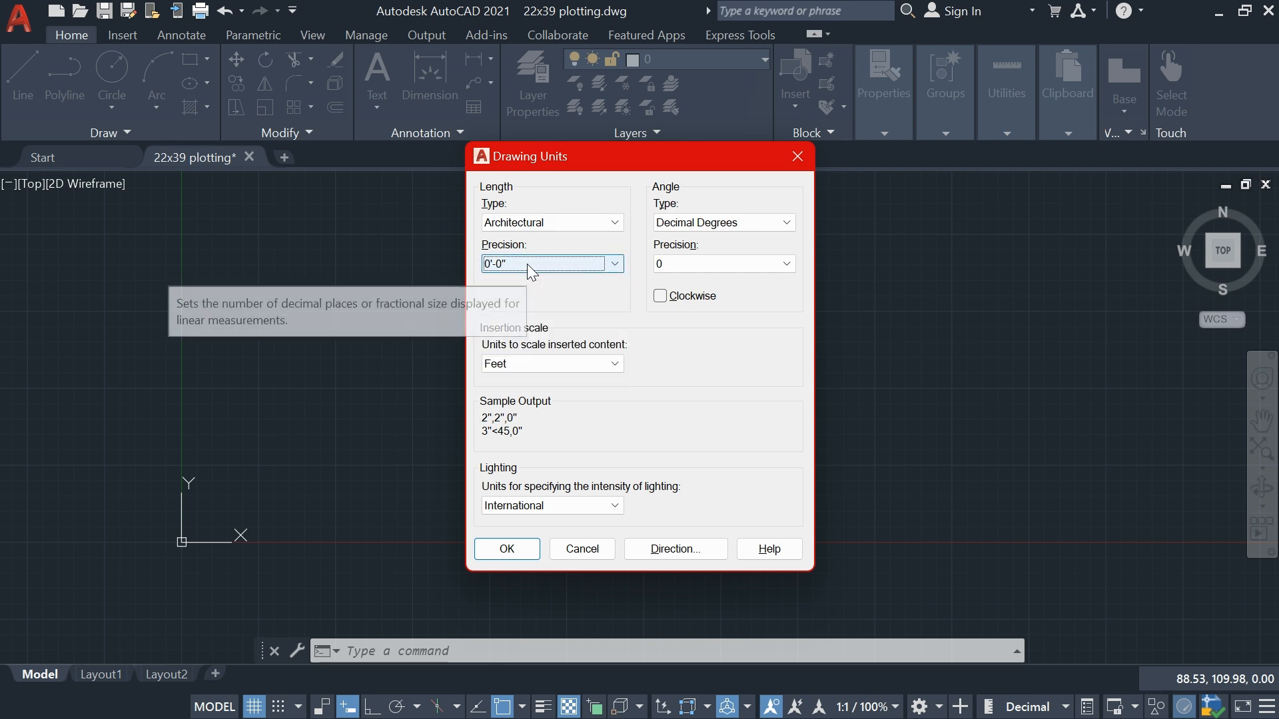
{"action": "left_click", "coordinate": [499, 364]}
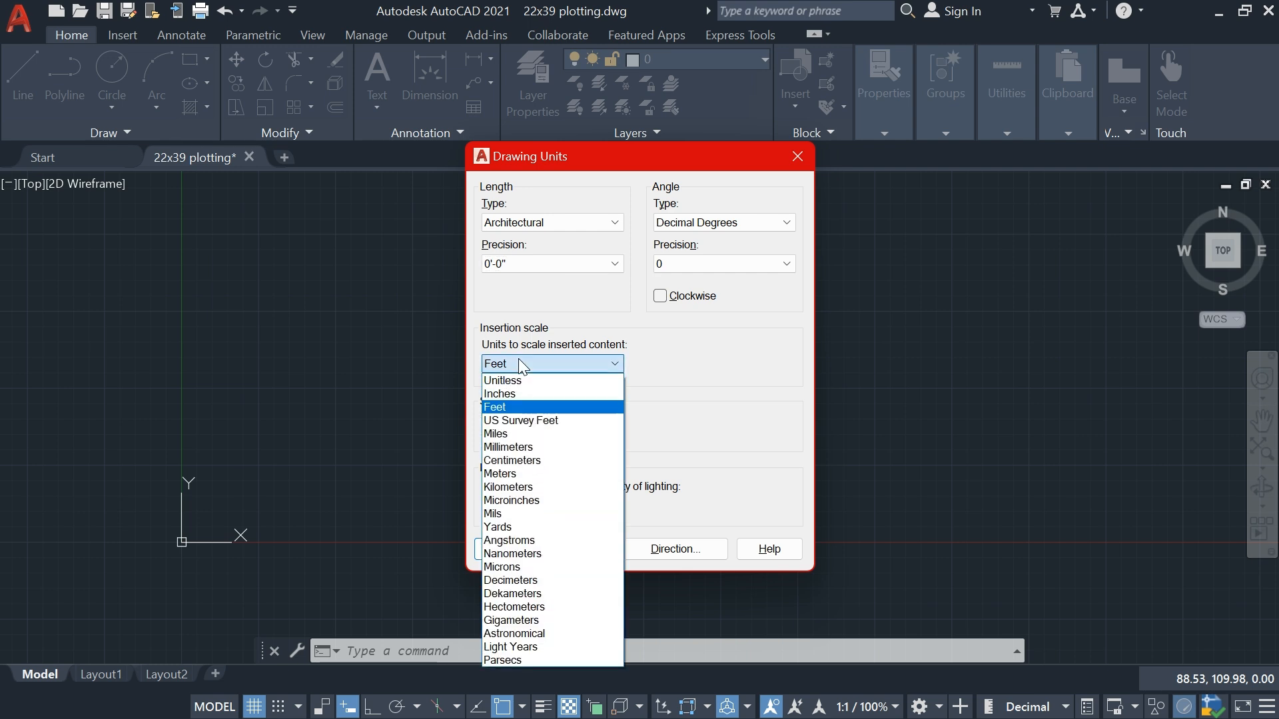
{"action": "left_click", "coordinate": [510, 403]}
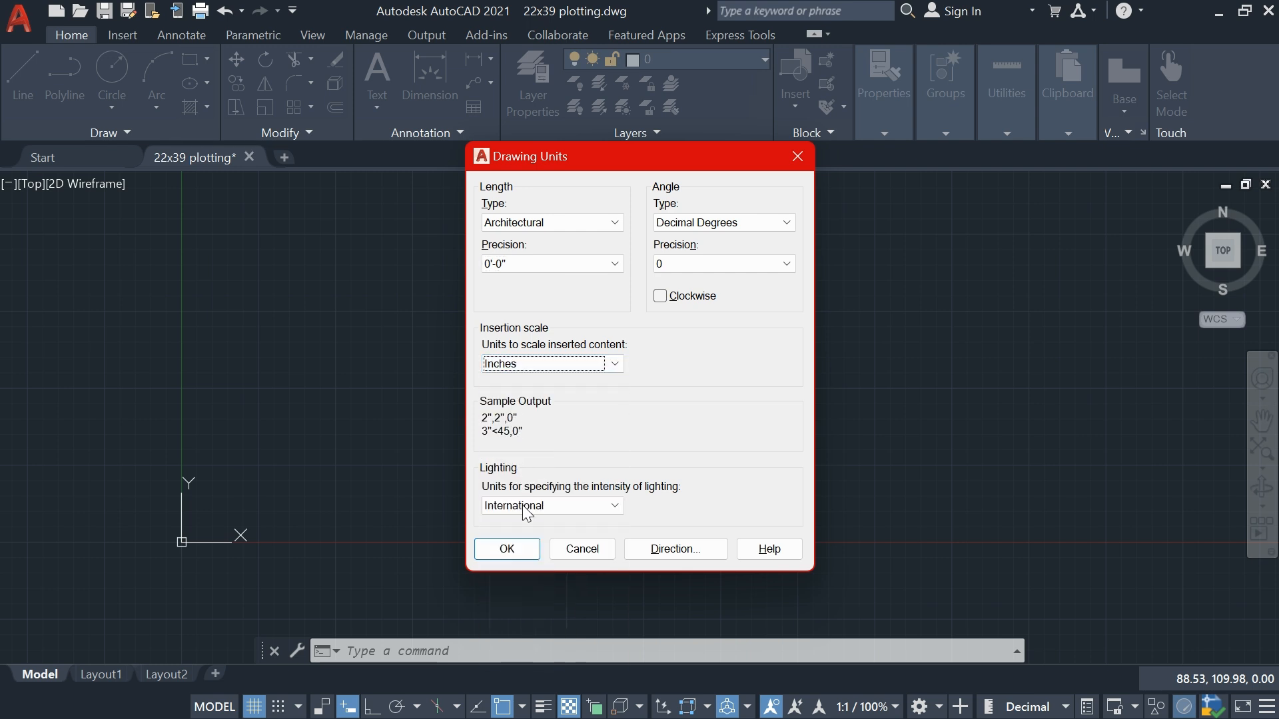
{"action": "left_click", "coordinate": [510, 550]}
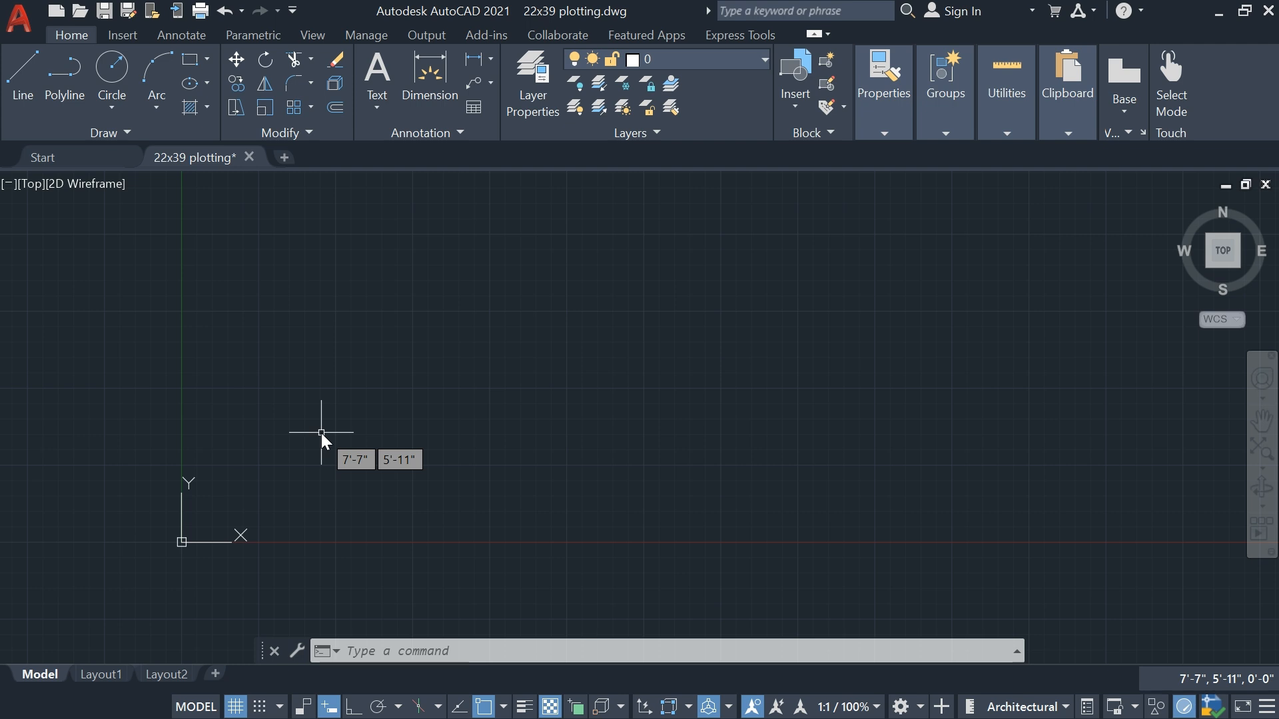
Set the ISO-25 dimension style's primary units to Architectural with 0'-0" precision and make it the current style
{"action": "type", "text": "D"}
{"action": "key", "text": "Return"}
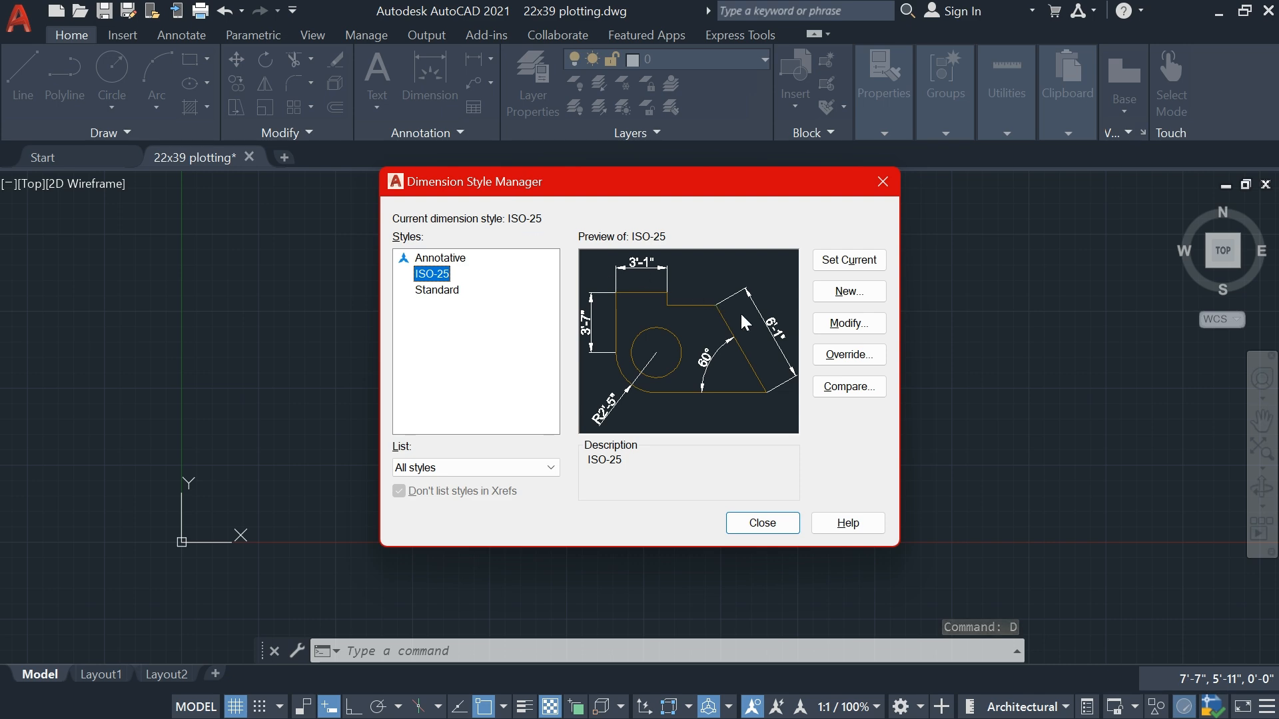
{"action": "left_click", "coordinate": [834, 333]}
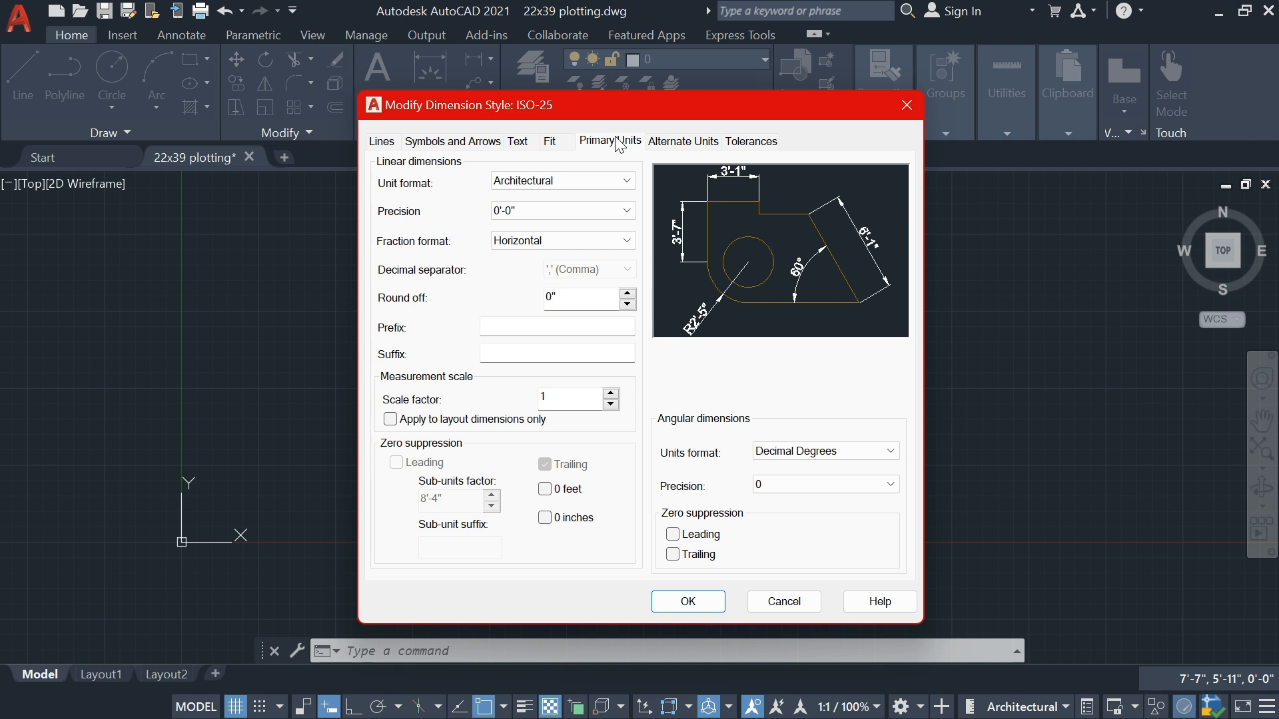
{"action": "left_click", "coordinate": [546, 189]}
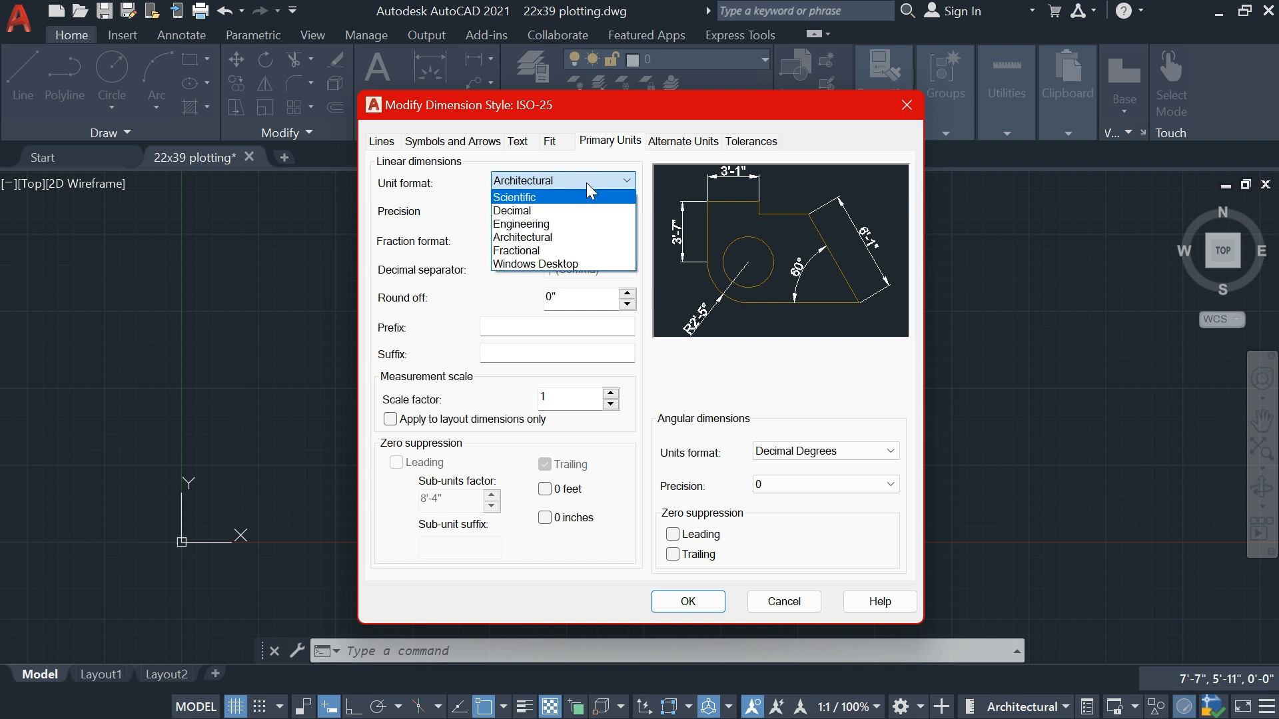
{"action": "left_click", "coordinate": [530, 238]}
{"action": "left_click", "coordinate": [579, 211]}
{"action": "left_click", "coordinate": [543, 228]}
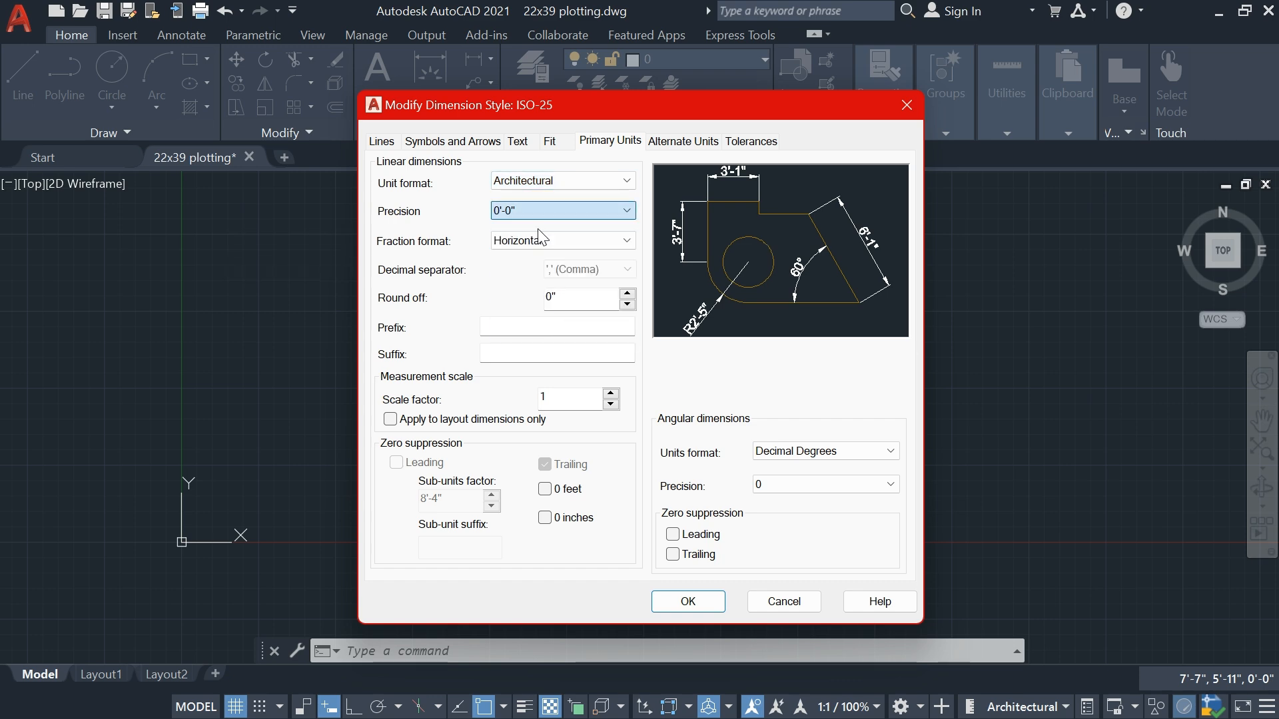
{"action": "left_click", "coordinate": [687, 603]}
{"action": "left_click", "coordinate": [849, 259]}
{"action": "left_click", "coordinate": [762, 523]}
Draw a 15' line at 0° from a start point in the empty area above and to the right of the origin
{"action": "scroll", "coordinate": [496, 429], "scroll_direction": "down", "scroll_amount": 2}
{"action": "middle_click_drag", "start_coordinate": [496, 431], "coordinate": [461, 469]}
{"action": "middle_click_drag", "start_coordinate": [413, 435], "coordinate": [298, 423]}
{"action": "scroll", "coordinate": [361, 433], "scroll_direction": "up", "scroll_amount": 2}
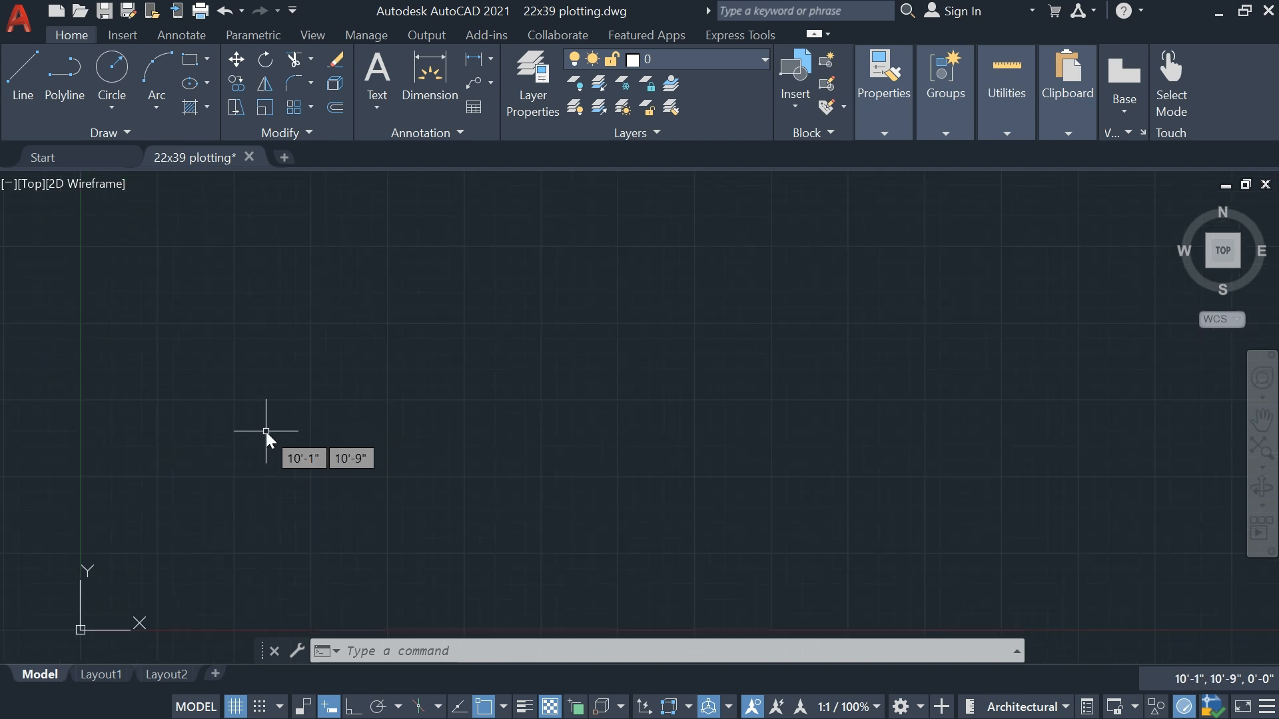
{"action": "middle_click_drag", "start_coordinate": [249, 425], "coordinate": [231, 414]}
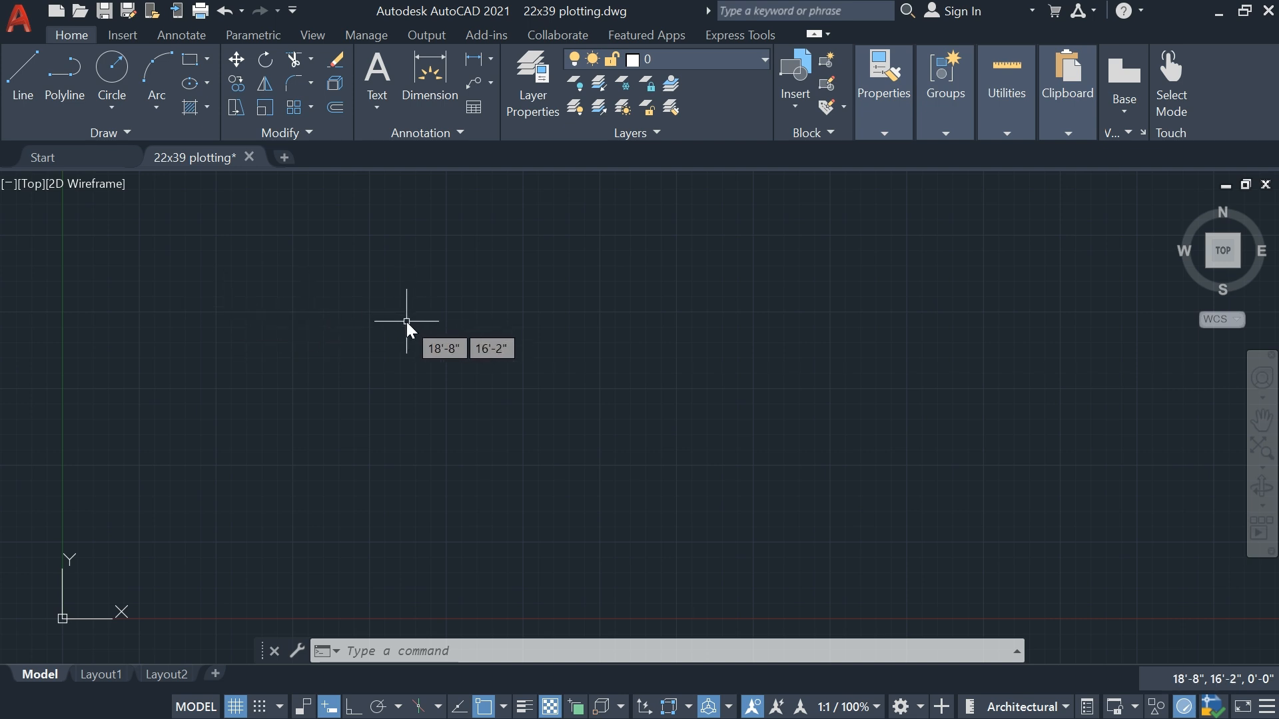
{"action": "type", "text": "l"}
{"action": "key", "text": "Return"}
{"action": "scroll", "coordinate": [283, 390], "scroll_direction": "up", "scroll_amount": 2}
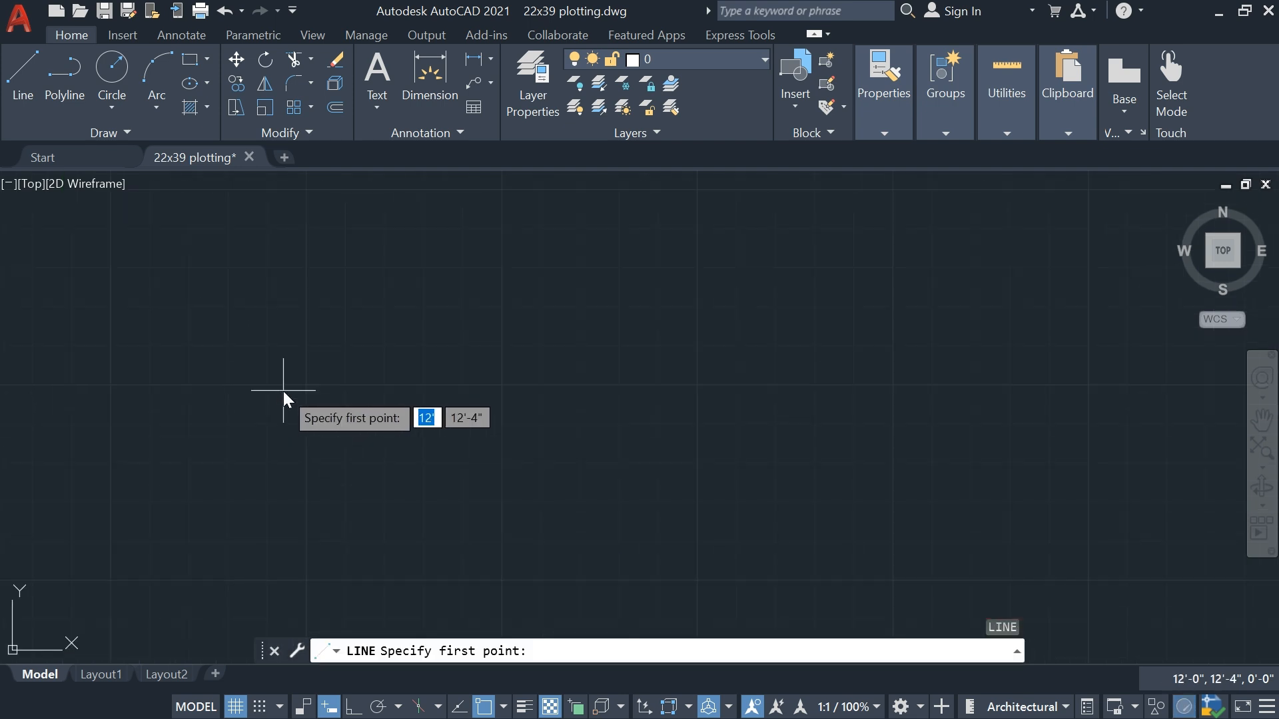
{"action": "left_click", "coordinate": [179, 368]}
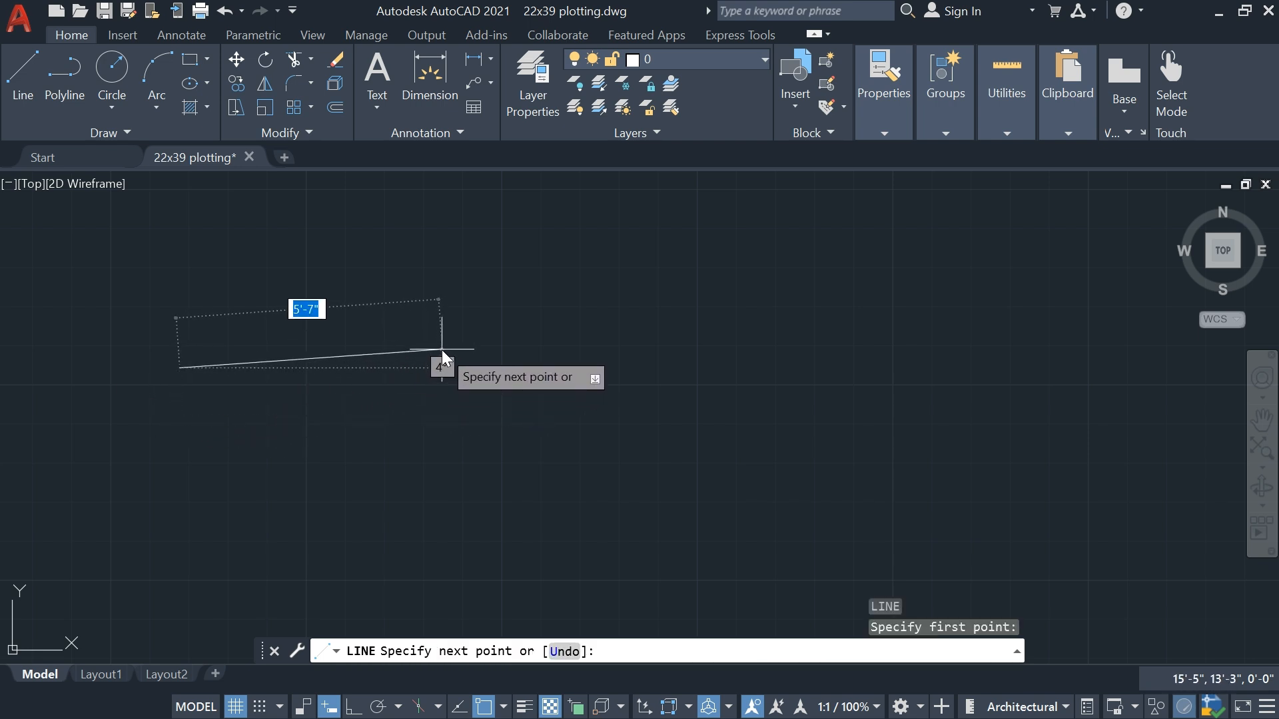
{"action": "type", "text": "15'"}
{"action": "key", "text": "Tab"}
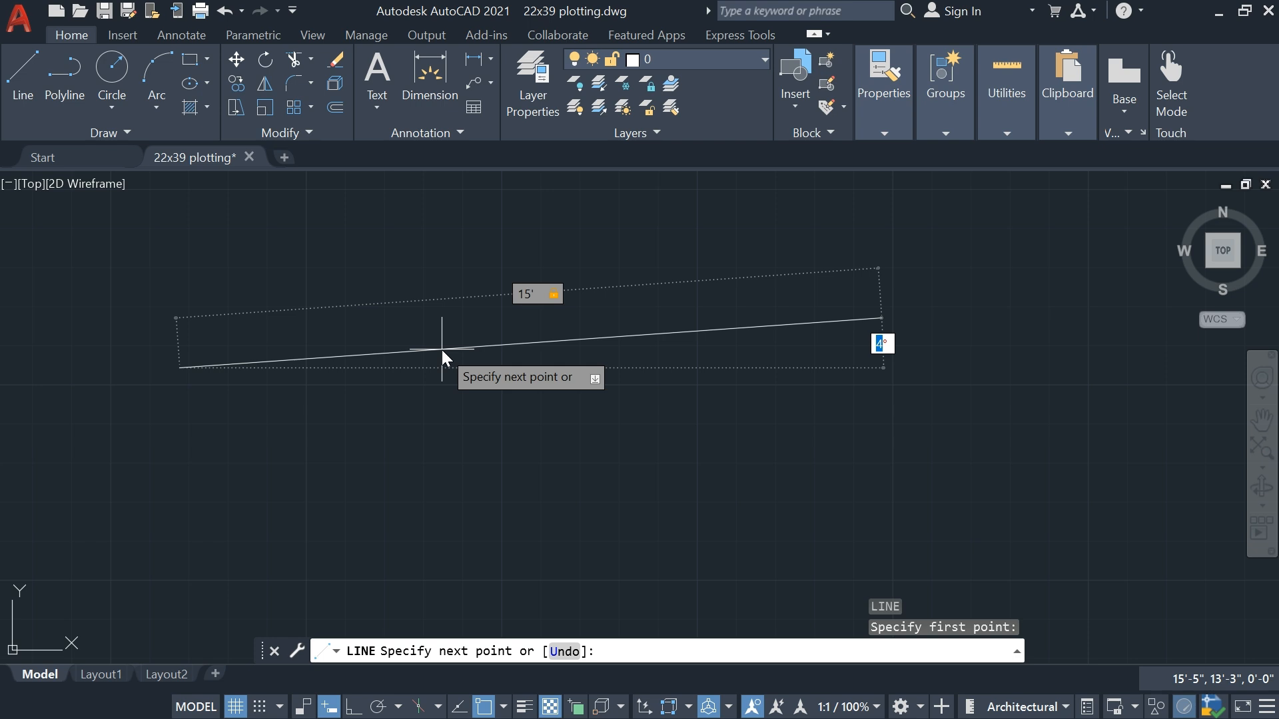
{"action": "type", "text": "0"}
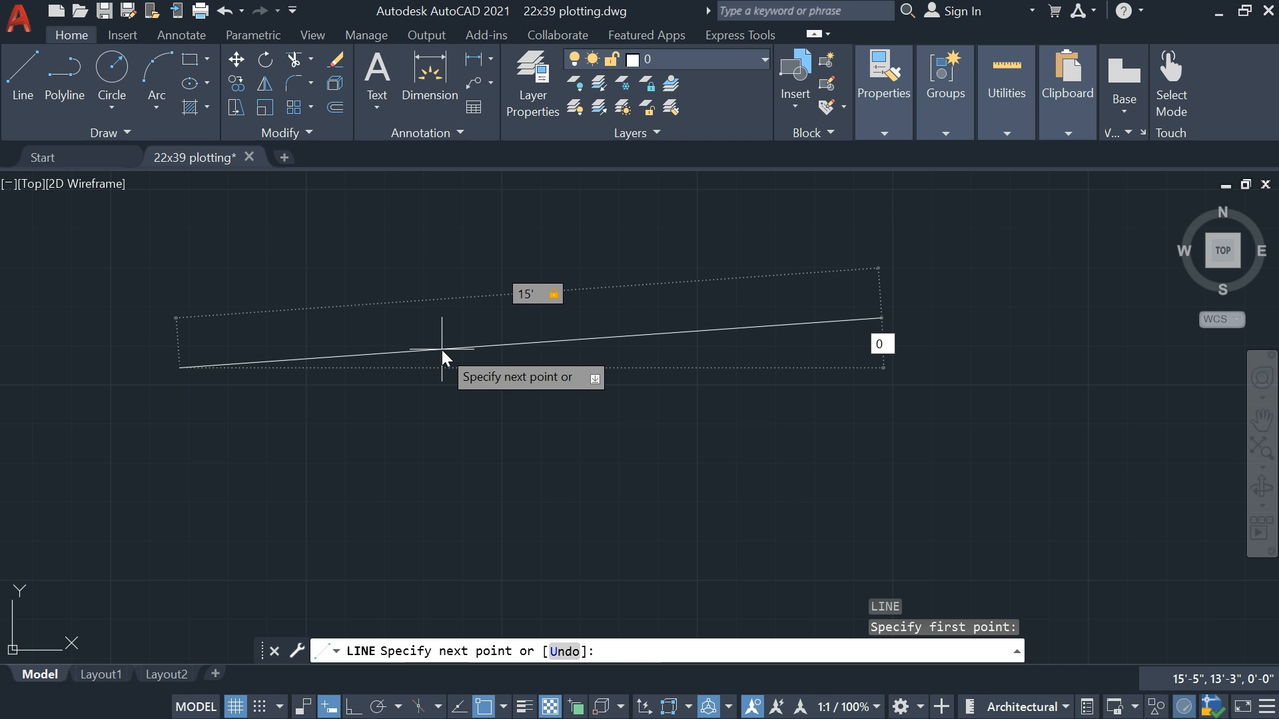
{"action": "key", "text": "Return"}
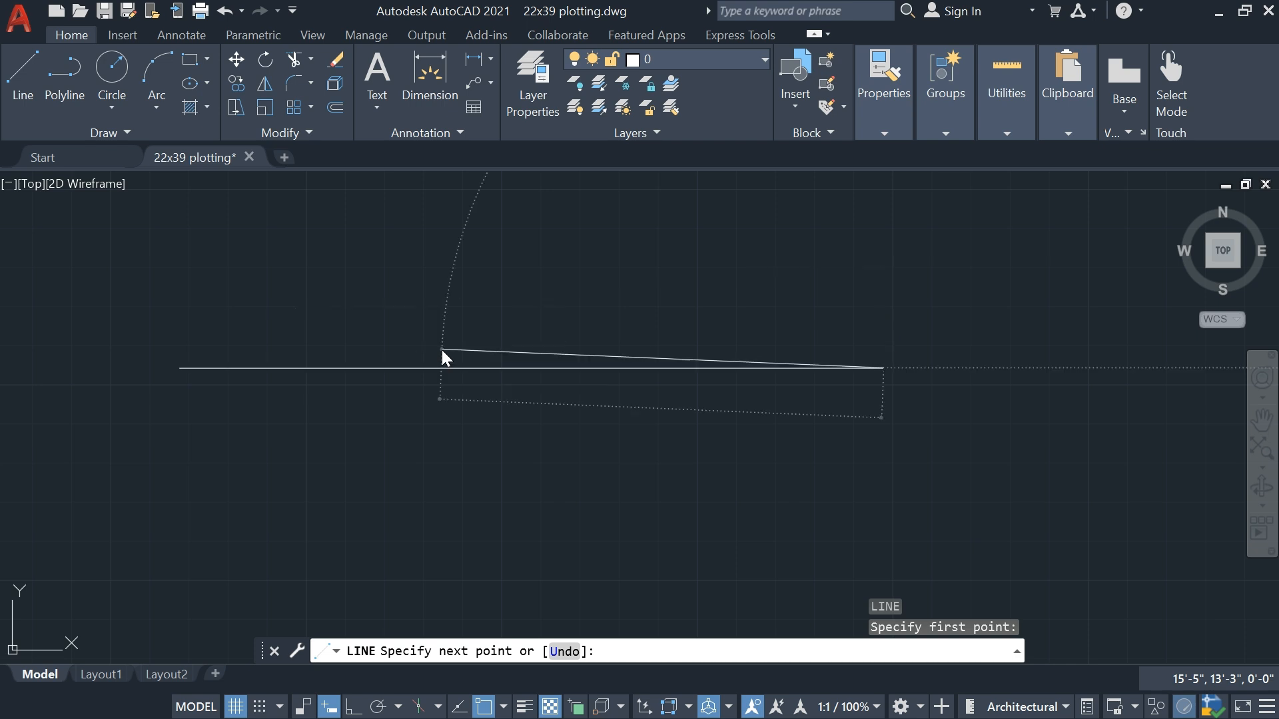
Continue from the horizontal line's right endpoint with a 15' segment at 90°
{"action": "scroll", "coordinate": [776, 409], "scroll_direction": "down", "scroll_amount": 1}
{"action": "scroll", "coordinate": [800, 410], "scroll_direction": "down", "scroll_amount": 1}
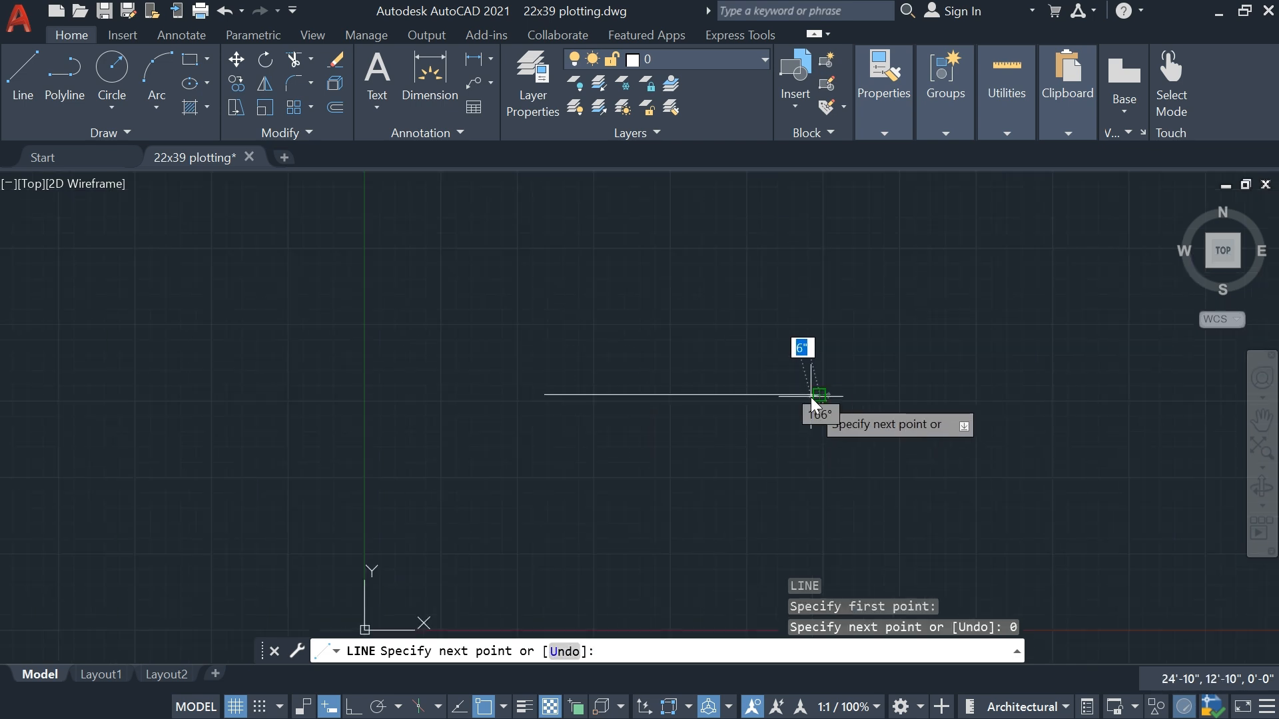
{"action": "scroll", "coordinate": [839, 386], "scroll_direction": "up", "scroll_amount": 2}
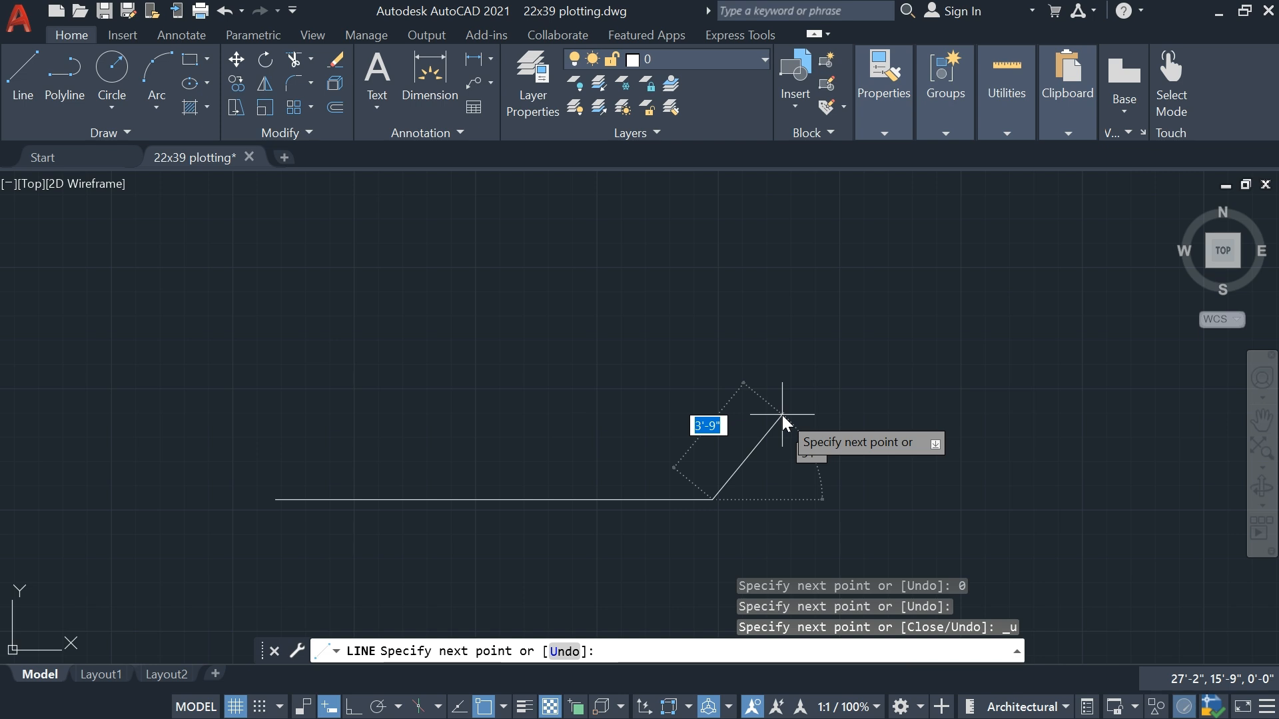
{"action": "type", "text": "15'"}
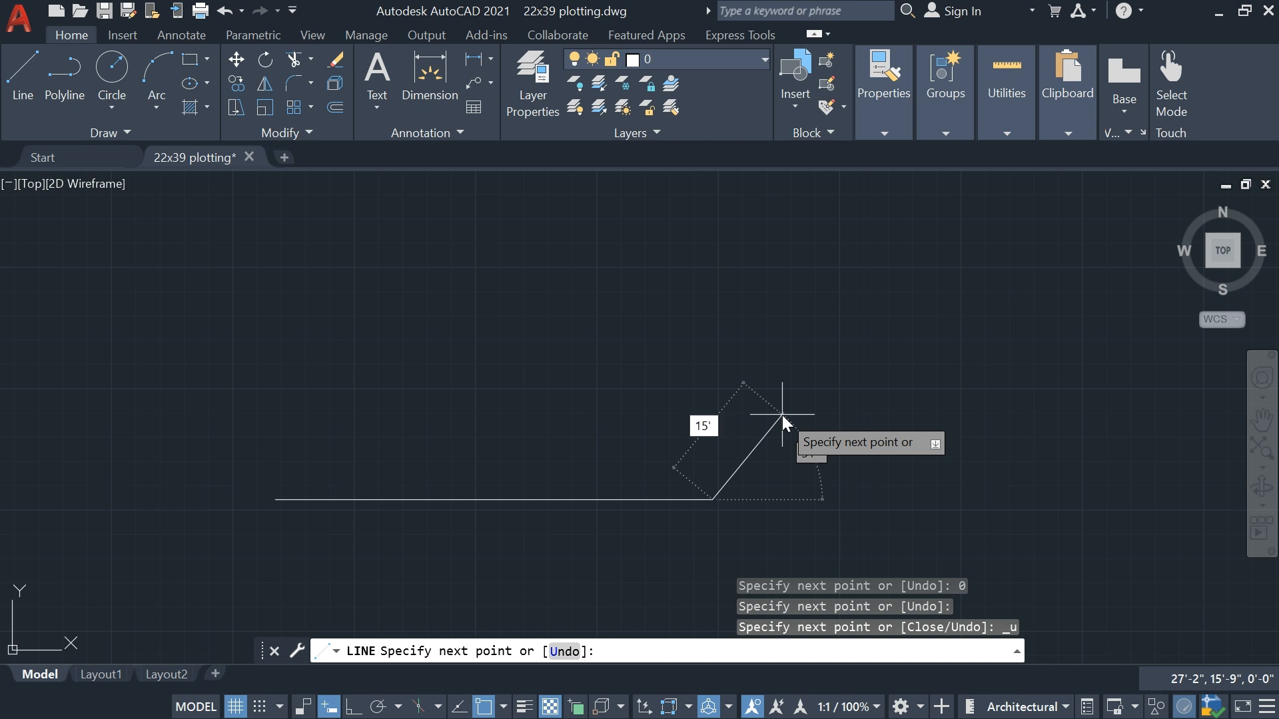
{"action": "key", "text": "Tab"}
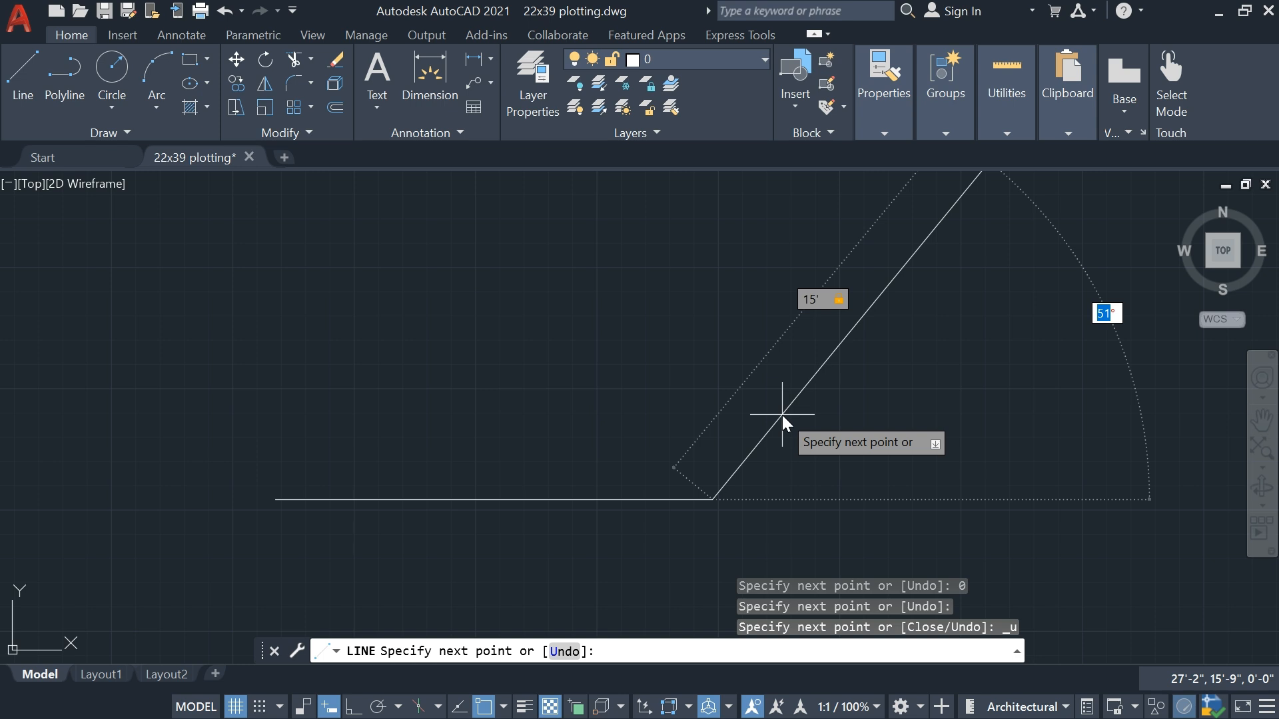
{"action": "type", "text": "90"}
{"action": "key", "text": "Return"}
Continue from the vertical line's upper endpoint with a 15' segment at 180°
{"action": "scroll", "coordinate": [781, 409], "scroll_direction": "down", "scroll_amount": 2}
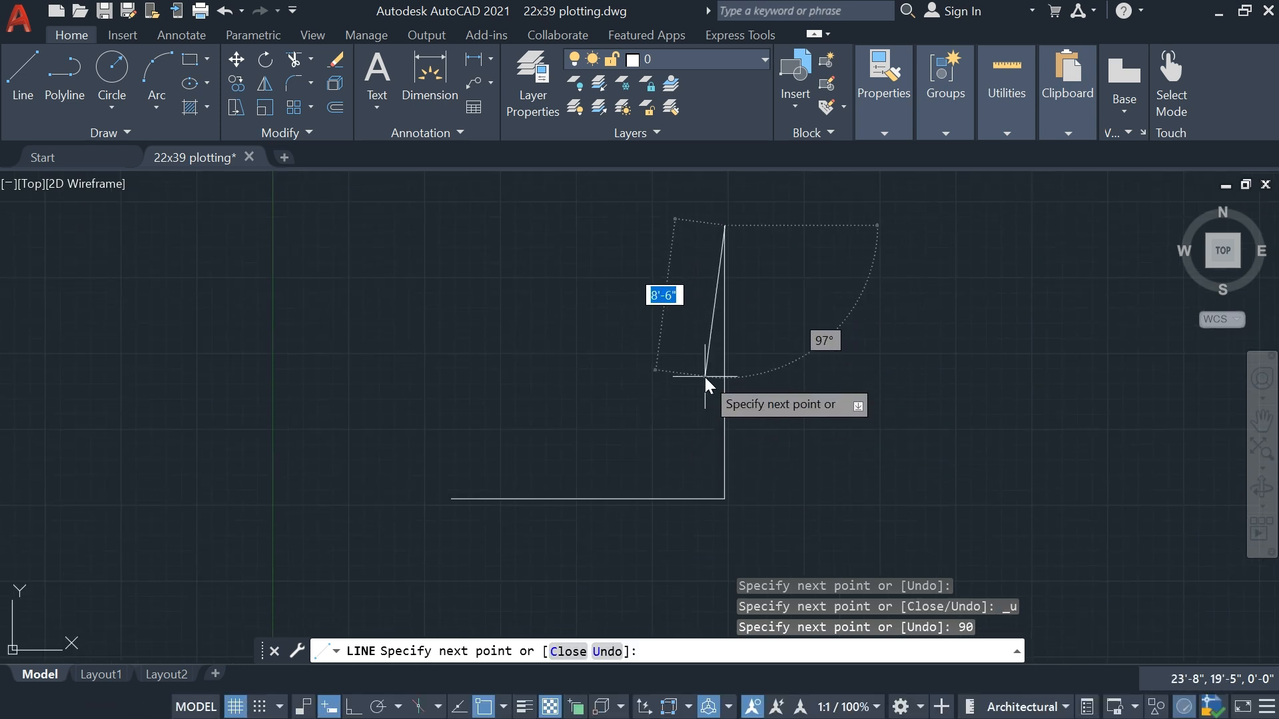
{"action": "middle_click_drag", "start_coordinate": [708, 359], "coordinate": [704, 382]}
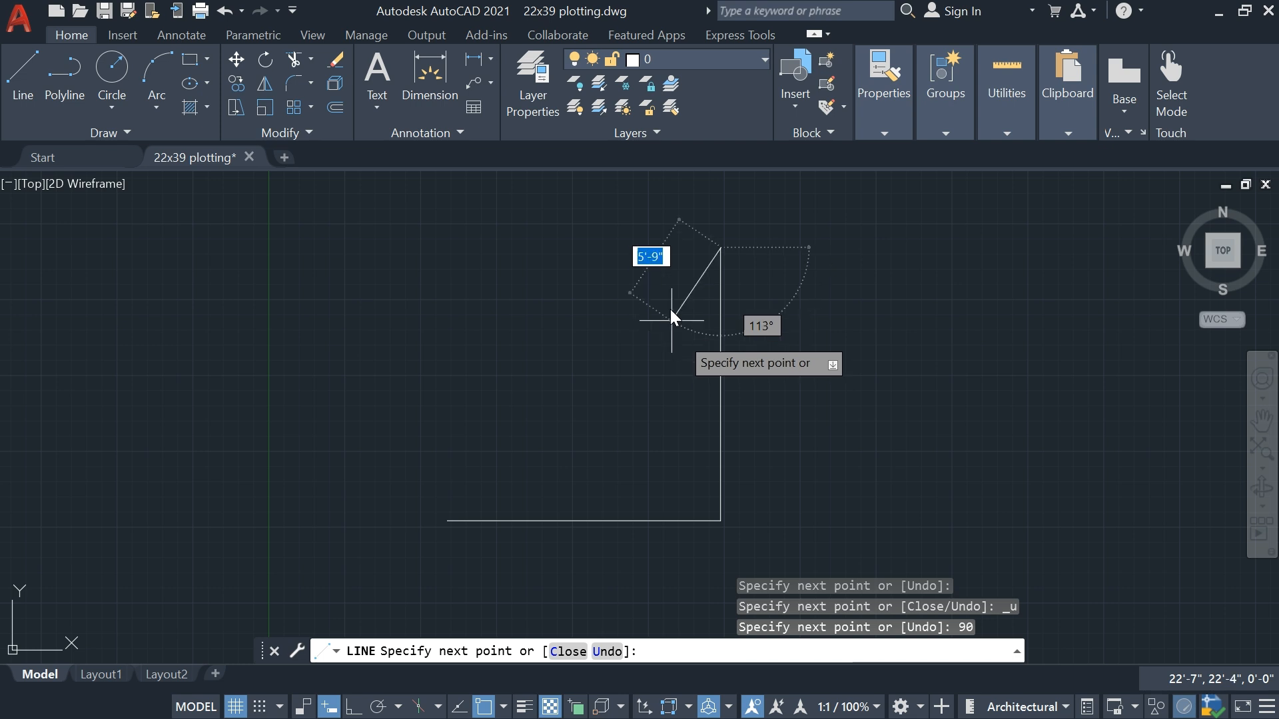
{"action": "middle_click_drag", "start_coordinate": [706, 227], "coordinate": [700, 339]}
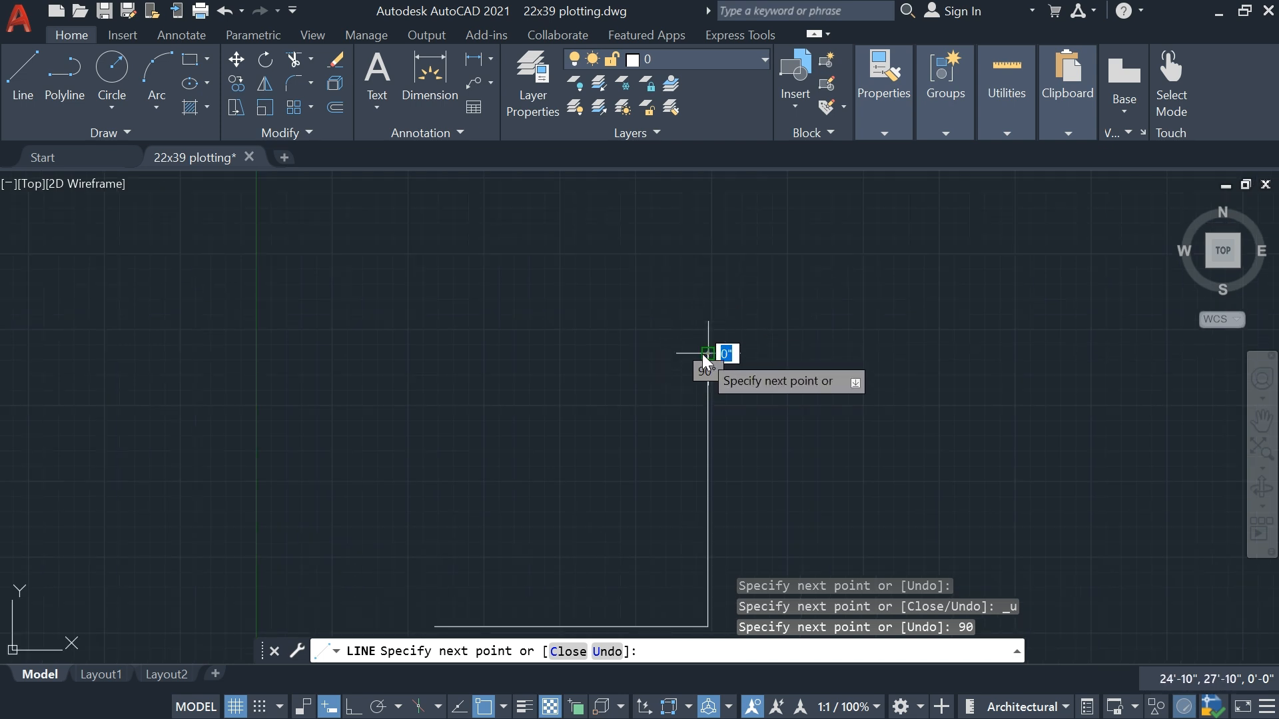
{"action": "left_click", "coordinate": [700, 354]}
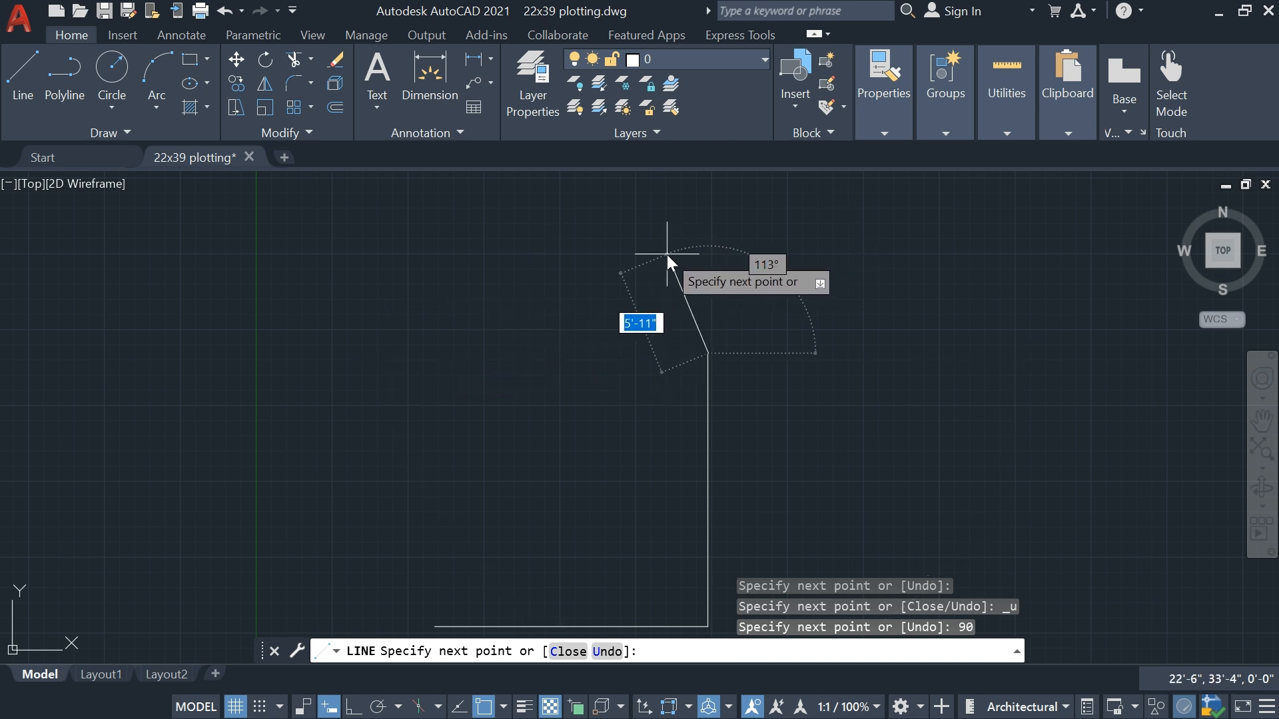
{"action": "type", "text": "15'"}
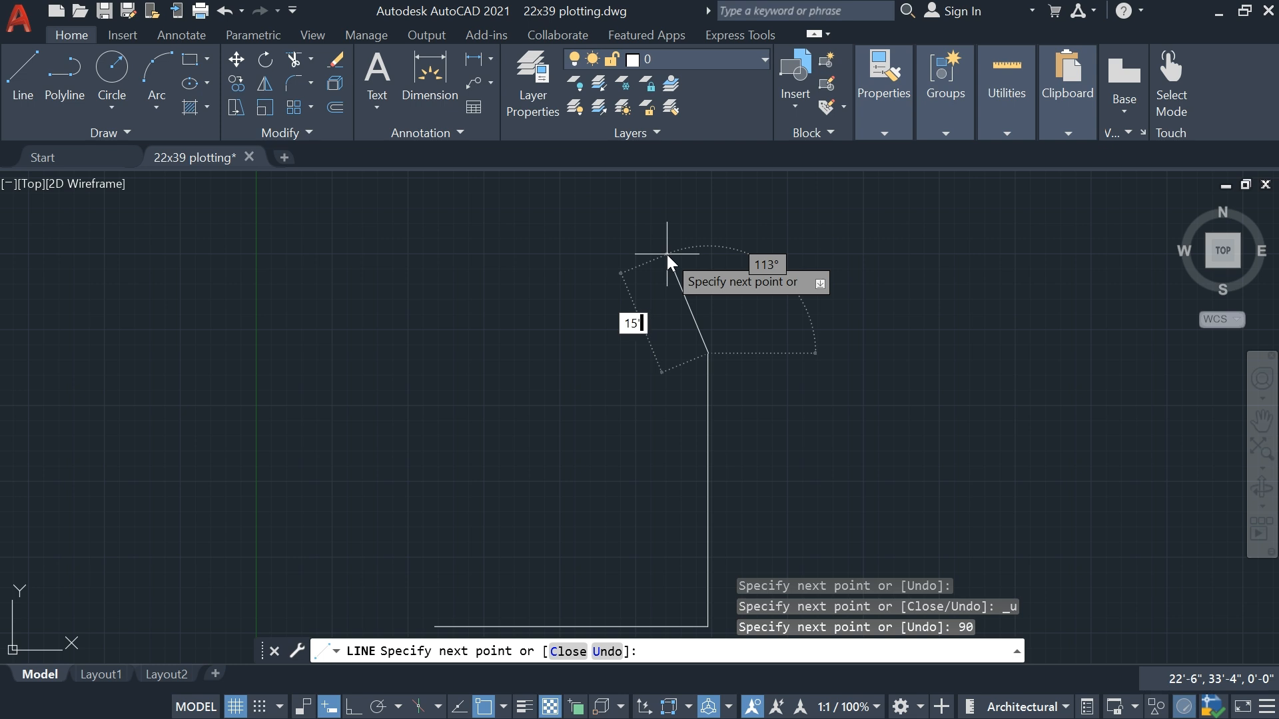
{"action": "key", "text": "Tab"}
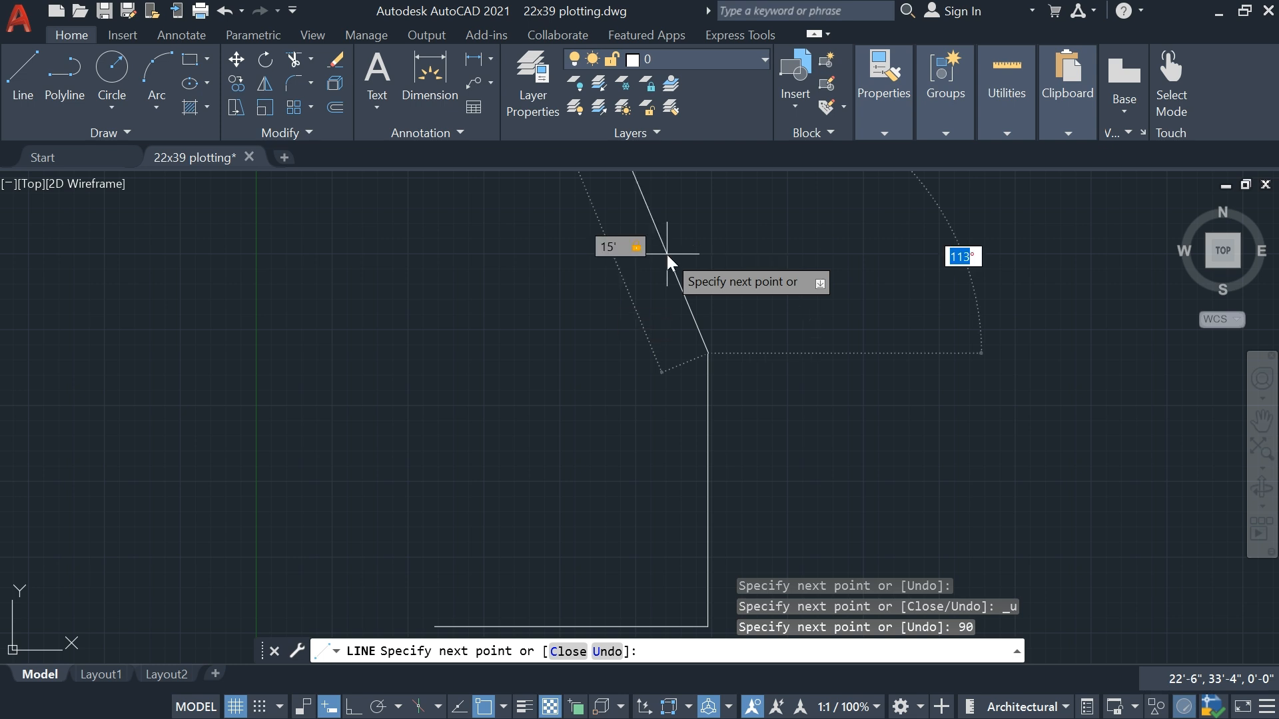
{"action": "type", "text": "180"}
{"action": "key", "text": "Return"}
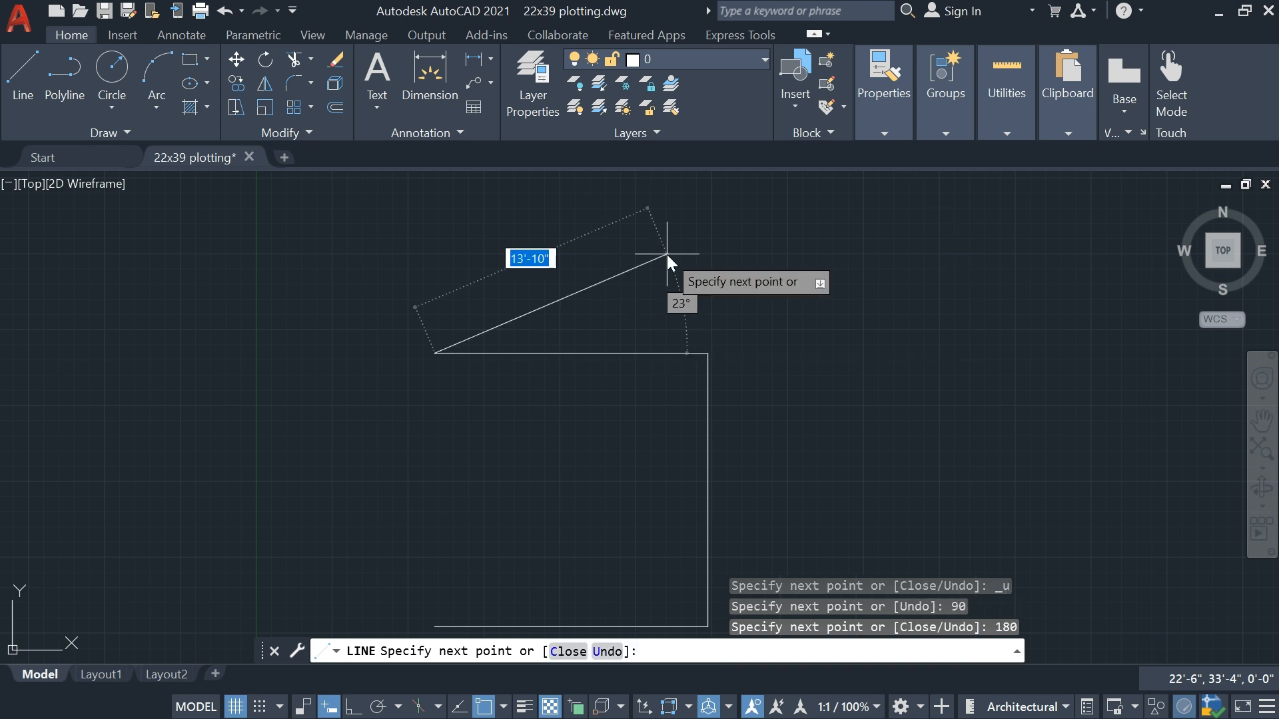
Close the square with a 15' segment at 270° from the upper line's left endpoint
{"action": "middle_click_drag", "start_coordinate": [606, 325], "coordinate": [609, 274]}
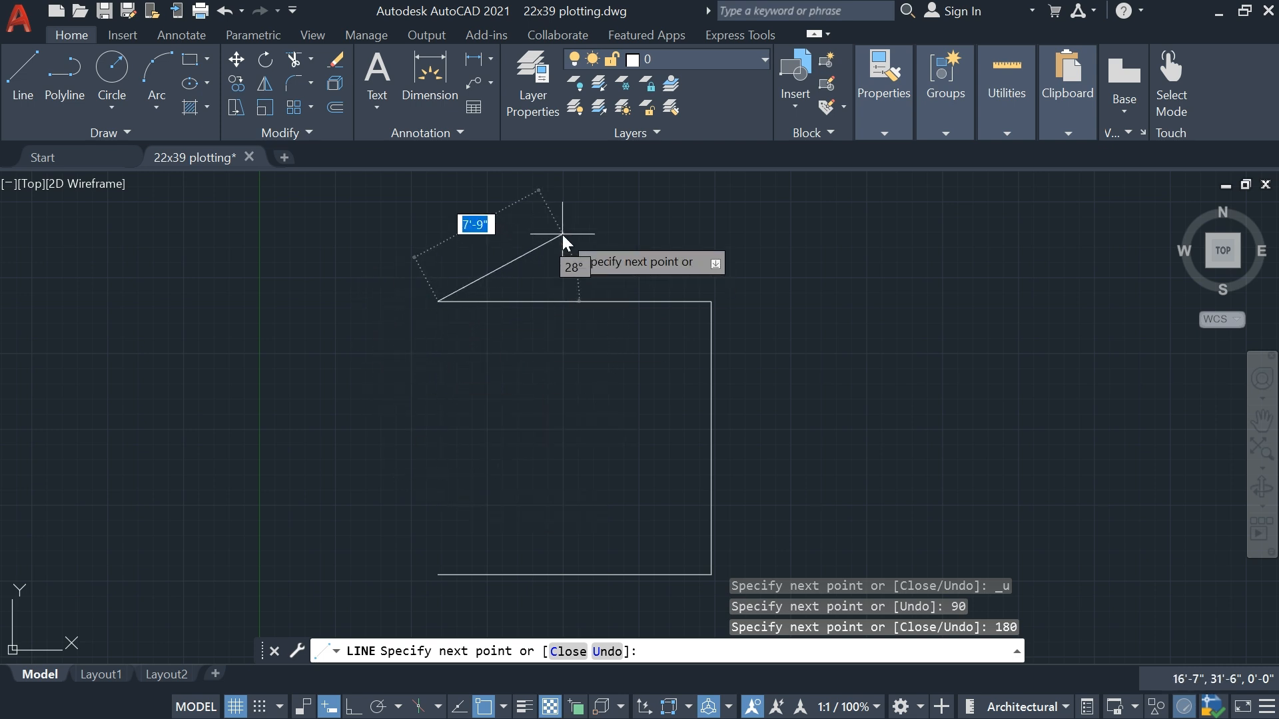
{"action": "type", "text": "15'"}
{"action": "key", "text": "Tab"}
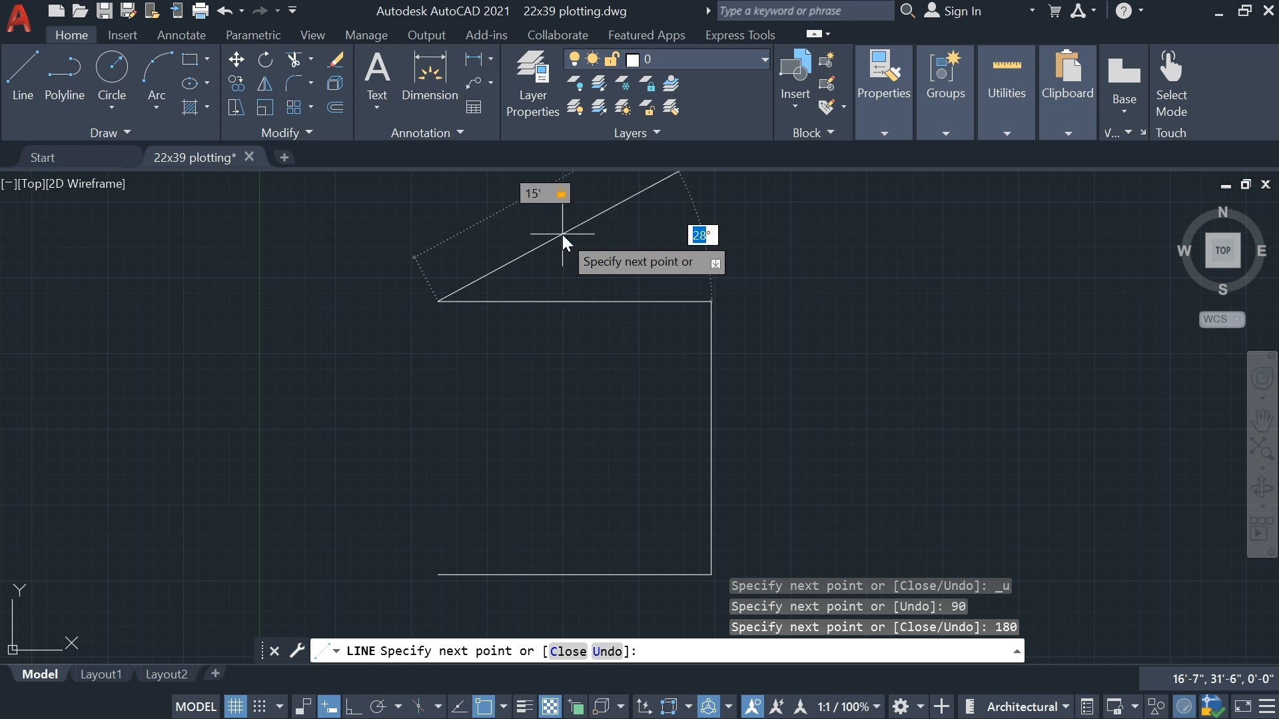
{"action": "key", "text": "BackSpace"}
{"action": "type", "text": "270"}
{"action": "key", "text": "Return"}
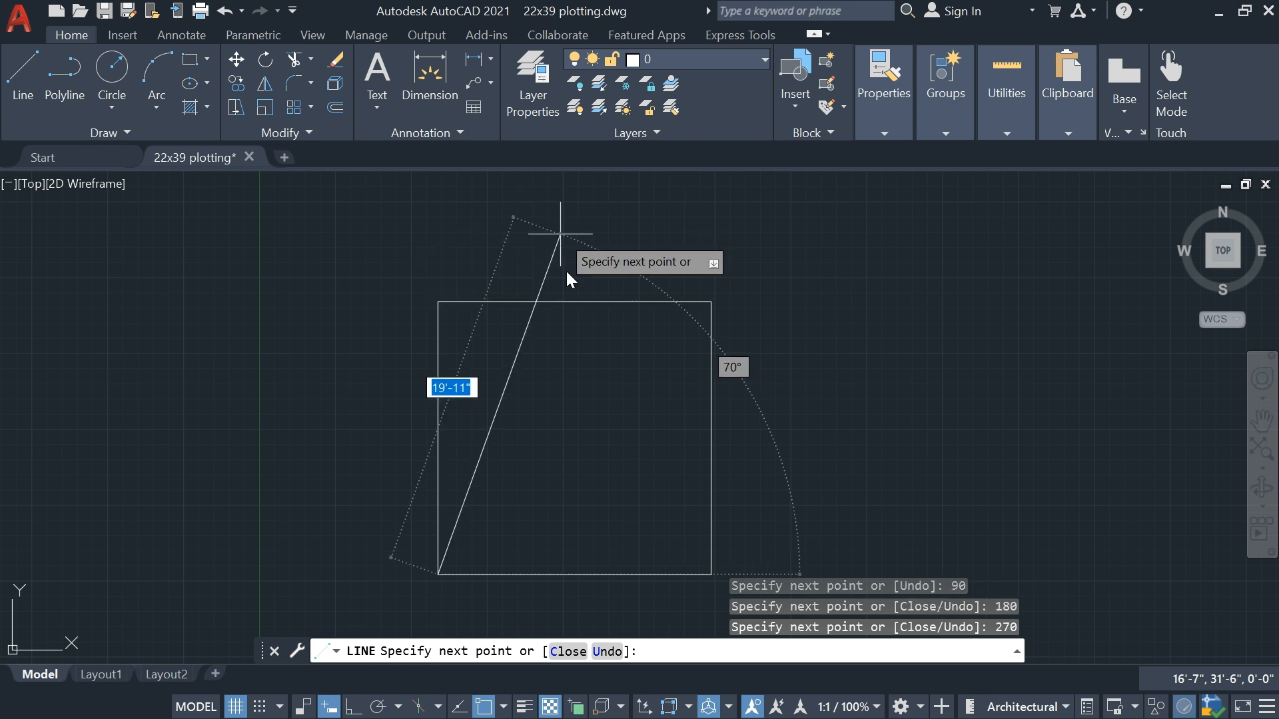
End the Line command and add a linear dimension above the square's upper side
{"action": "middle_click_drag", "start_coordinate": [429, 513], "coordinate": [414, 438]}
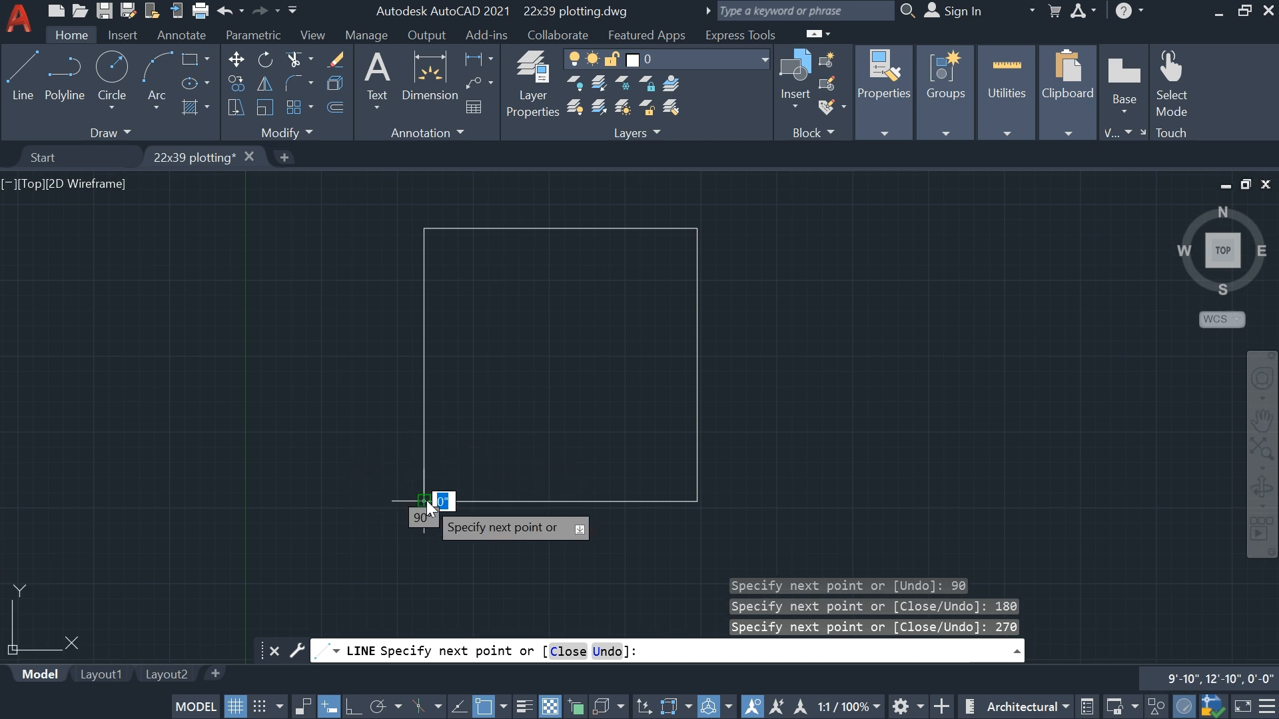
{"action": "key", "text": "Escape"}
{"action": "middle_click_drag", "start_coordinate": [522, 426], "coordinate": [505, 482]}
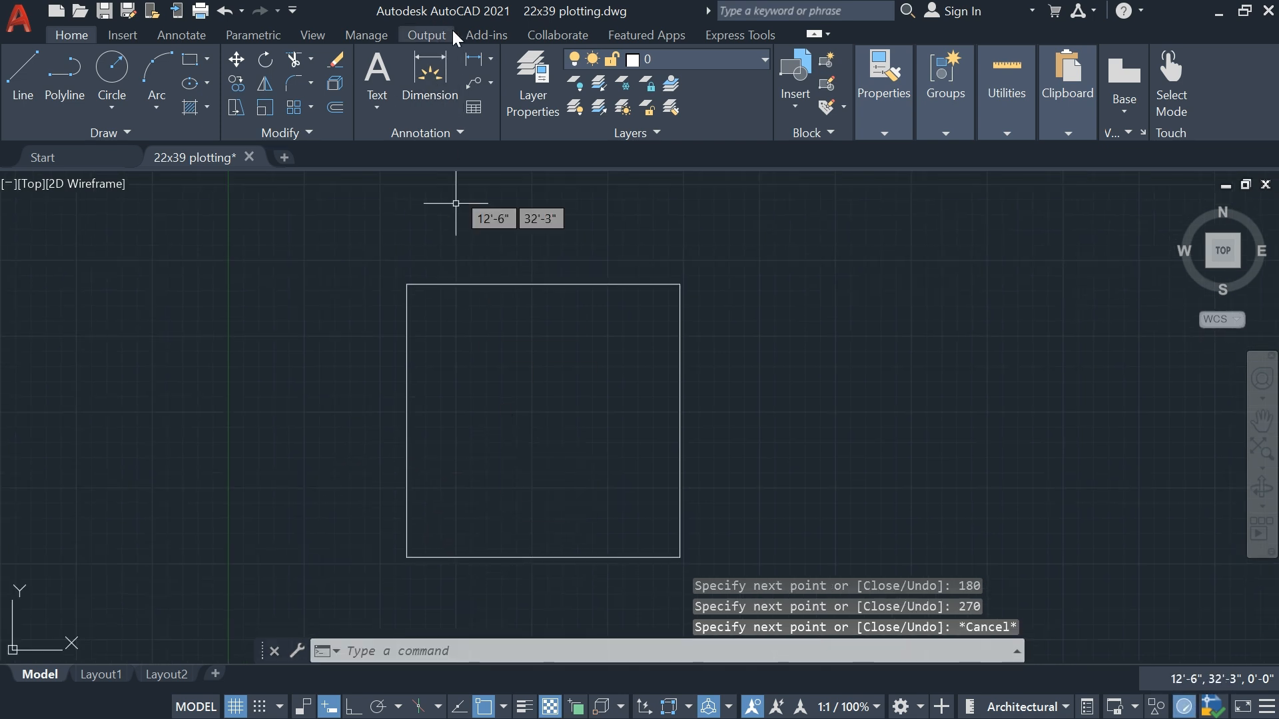
{"action": "left_click", "coordinate": [472, 59]}
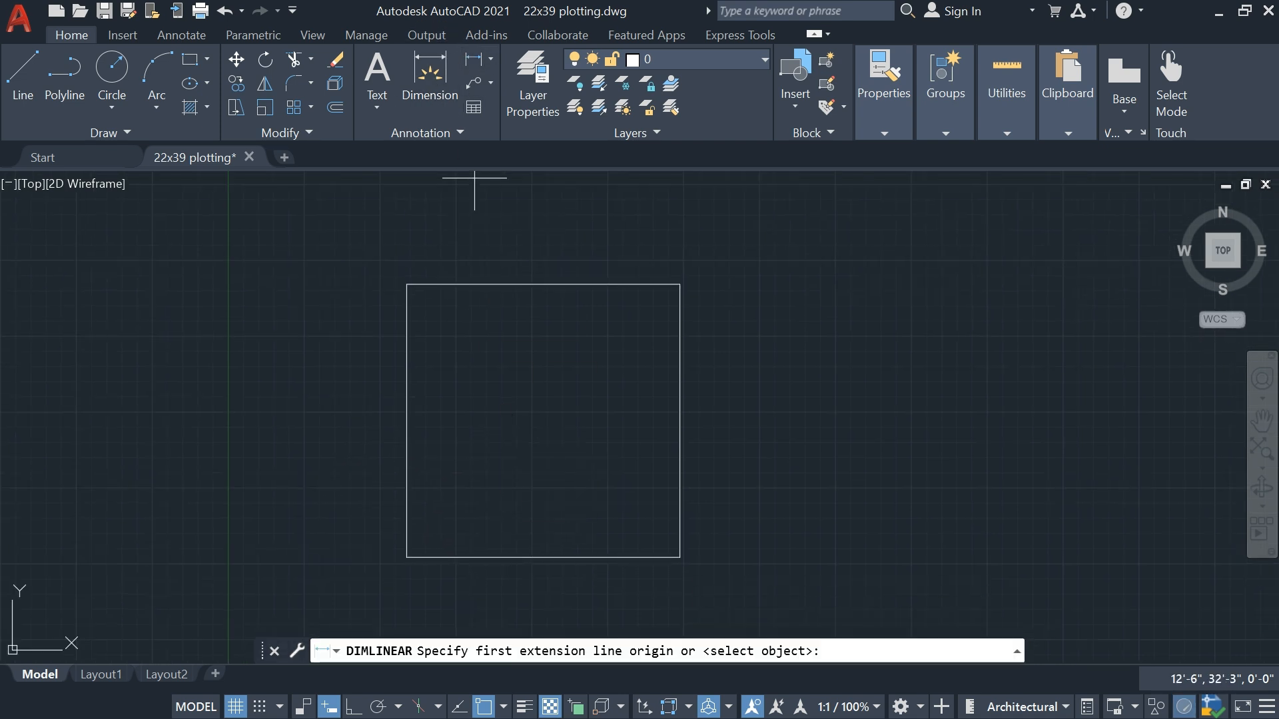
{"action": "left_click", "coordinate": [407, 285]}
{"action": "left_click", "coordinate": [679, 284]}
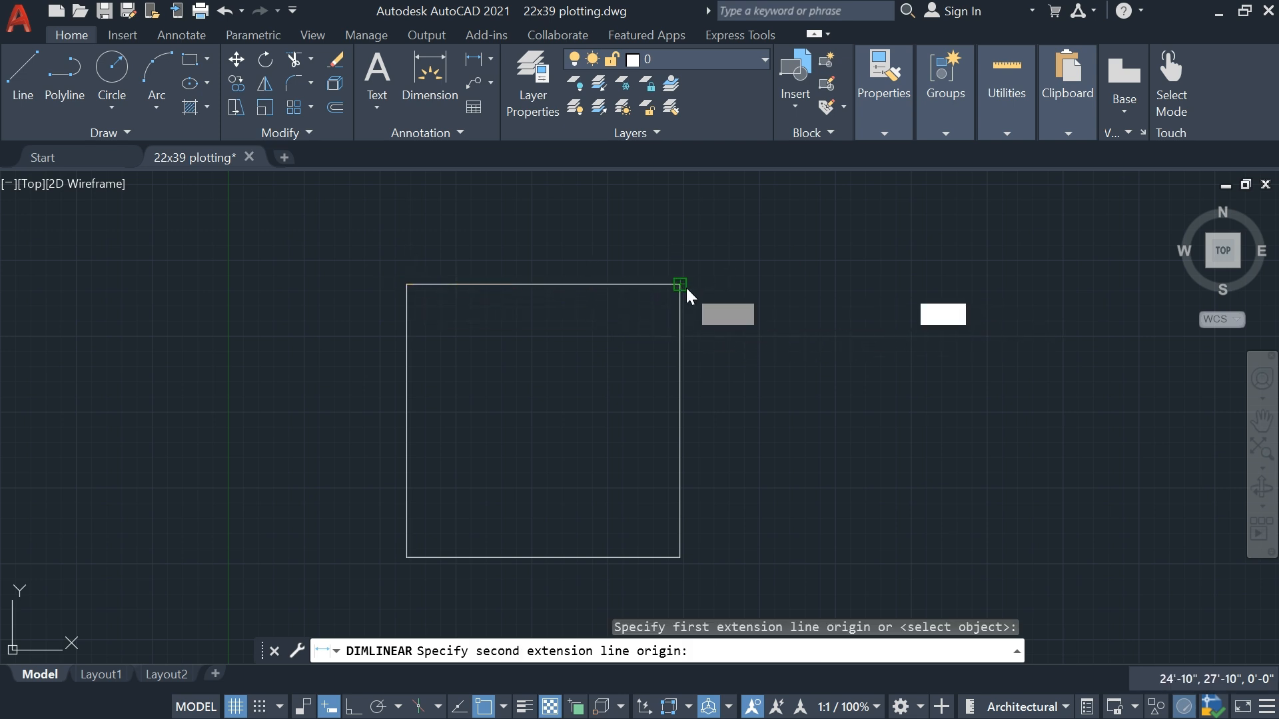
{"action": "left_click", "coordinate": [685, 247]}
Add a vertical linear dimension to the right of the square's right side
{"action": "key", "text": "Return"}
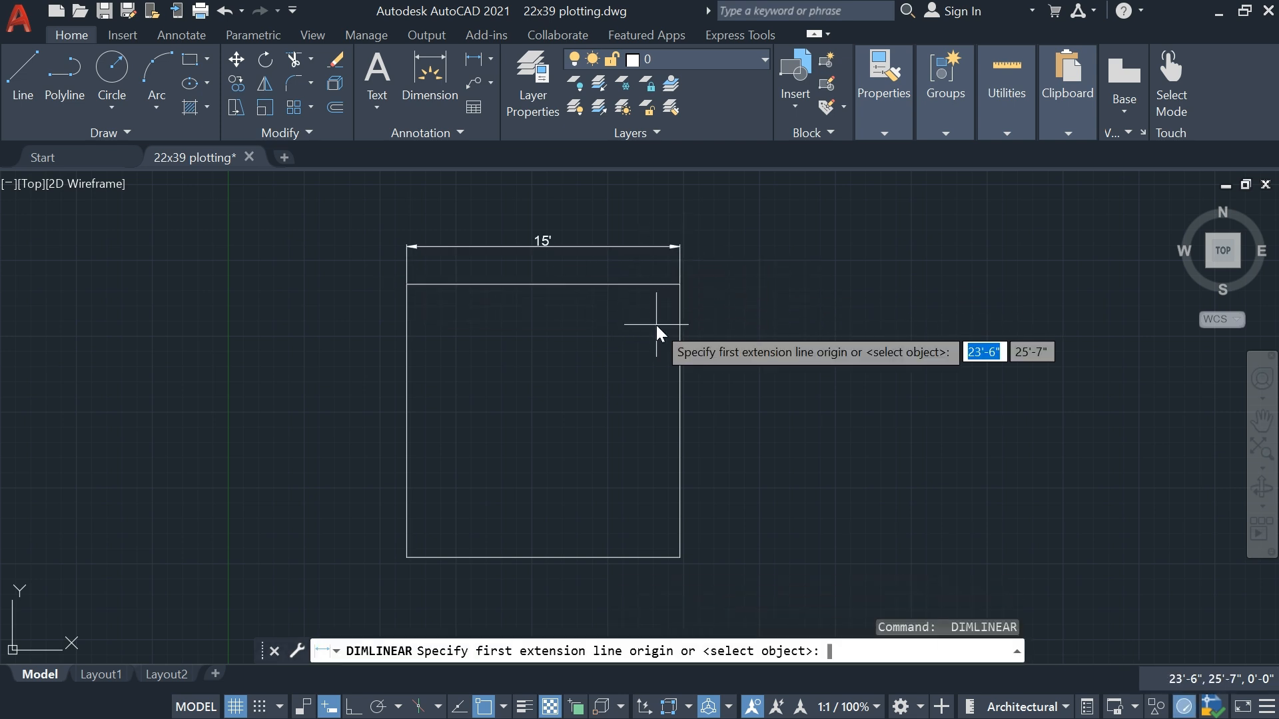
{"action": "left_click", "coordinate": [680, 285]}
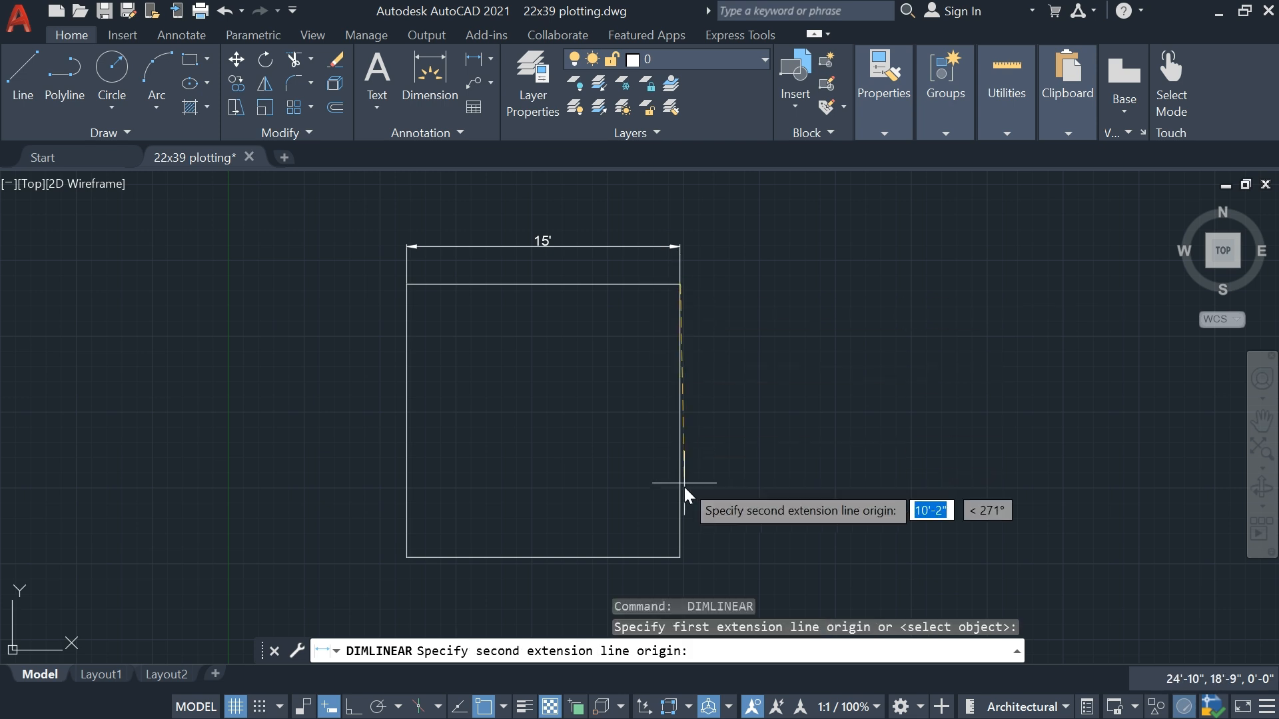
{"action": "left_click", "coordinate": [679, 558]}
{"action": "left_click", "coordinate": [716, 548]}
{"action": "scroll", "coordinate": [698, 441], "scroll_direction": "up", "scroll_amount": 2}
{"action": "scroll", "coordinate": [699, 441], "scroll_direction": "down", "scroll_amount": 2}
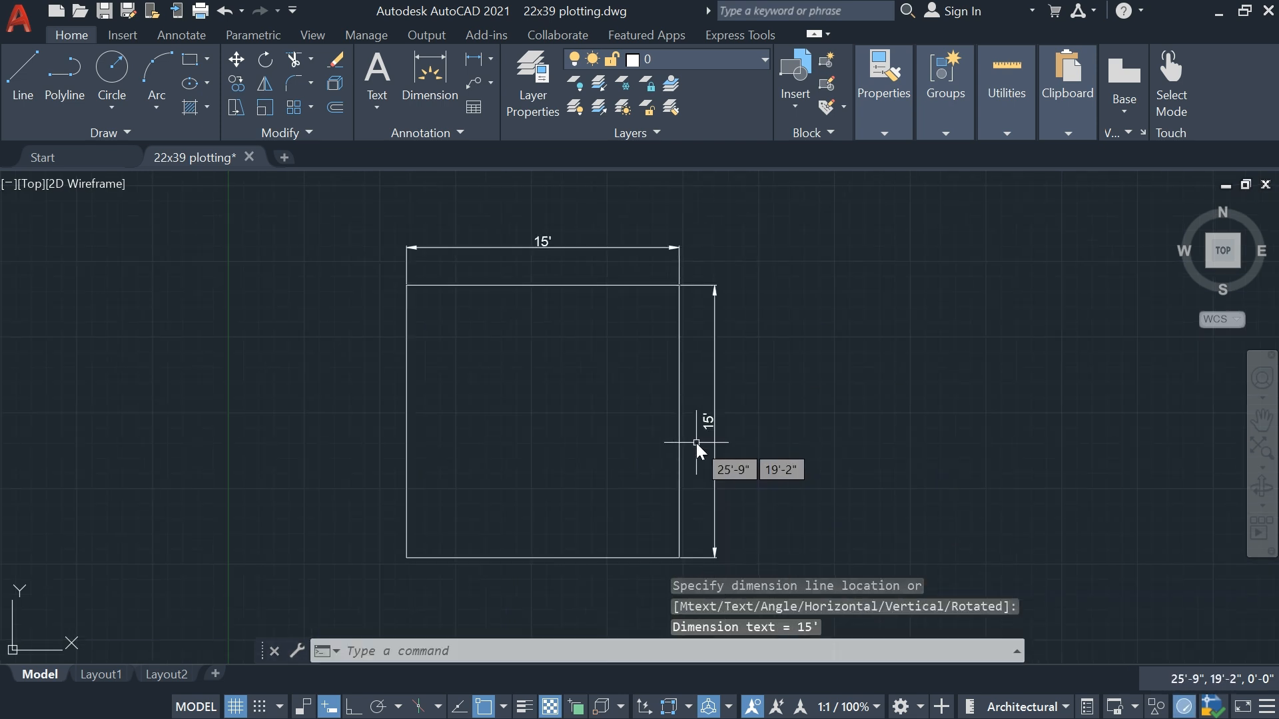
{"action": "mouse_move", "coordinate": [741, 418]}
{"action": "middle_mouse_down"}
{"action": "mouse_move", "coordinate": [737, 369]}
{"action": "mouse_move", "coordinate": [733, 389]}
{"action": "middle_mouse_up"}
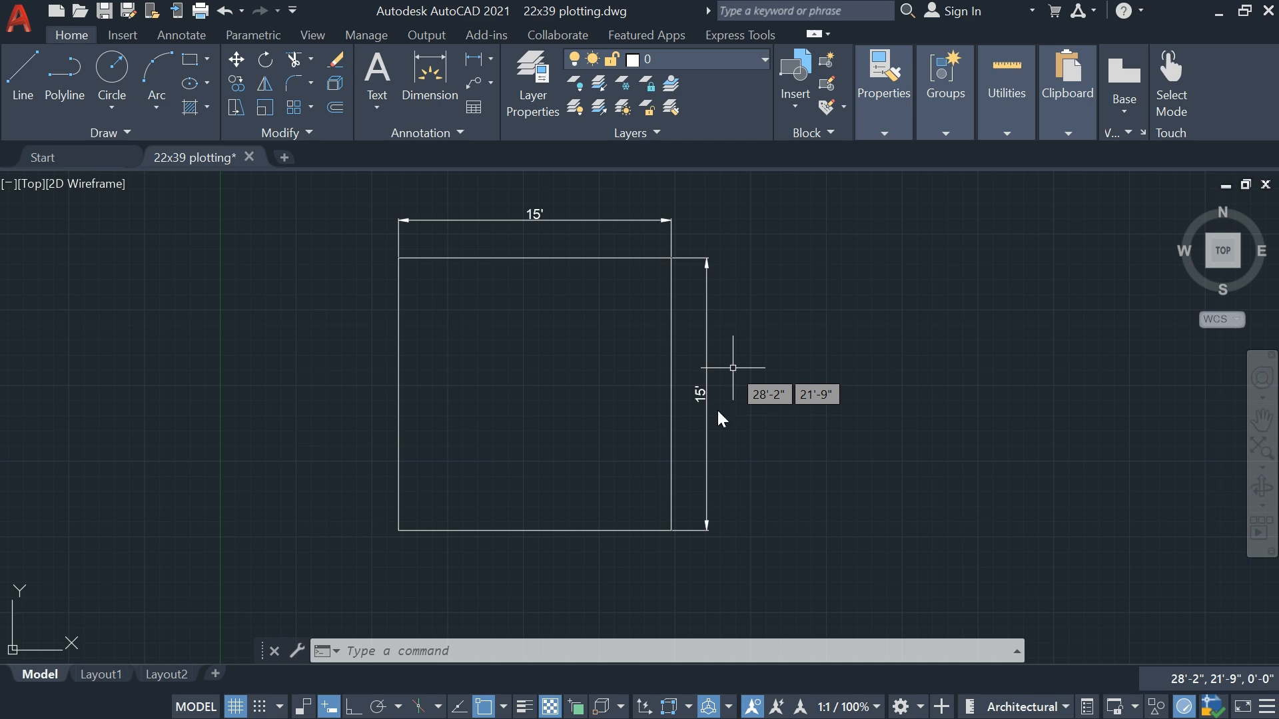
{"action": "left_click", "coordinate": [1219, 11]}
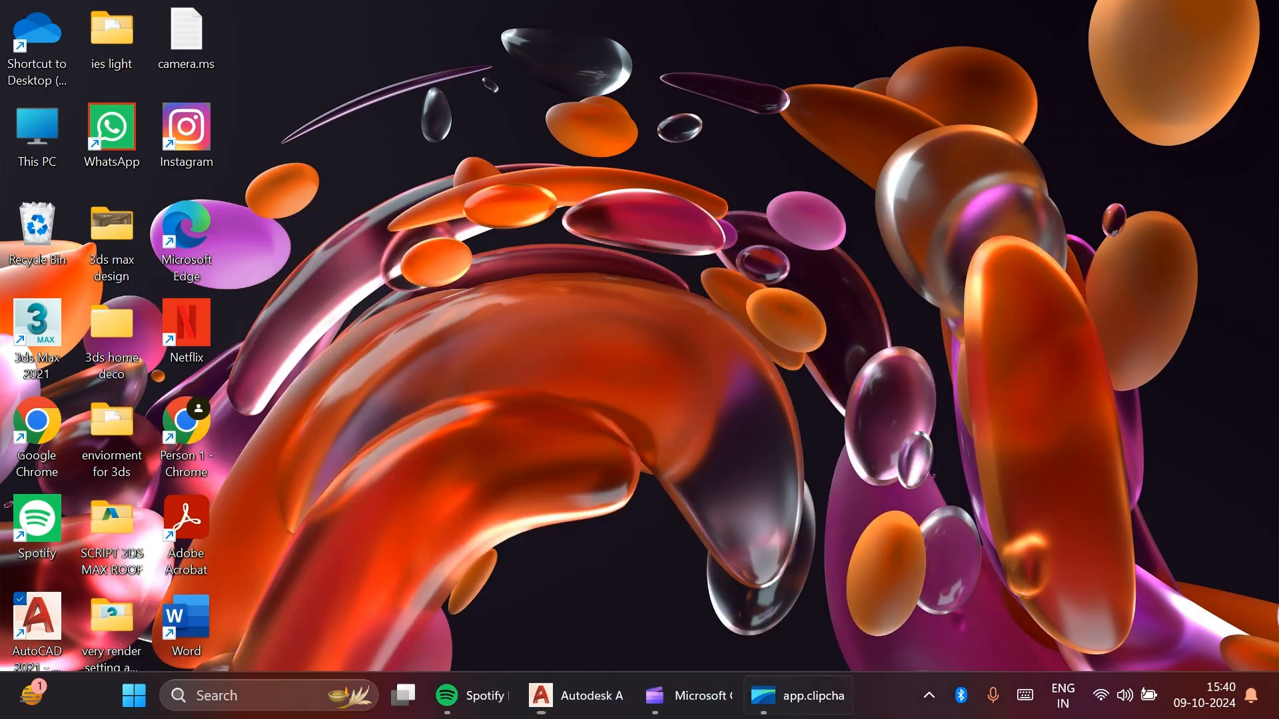
{"action": "left_click", "coordinate": [730, 708]}
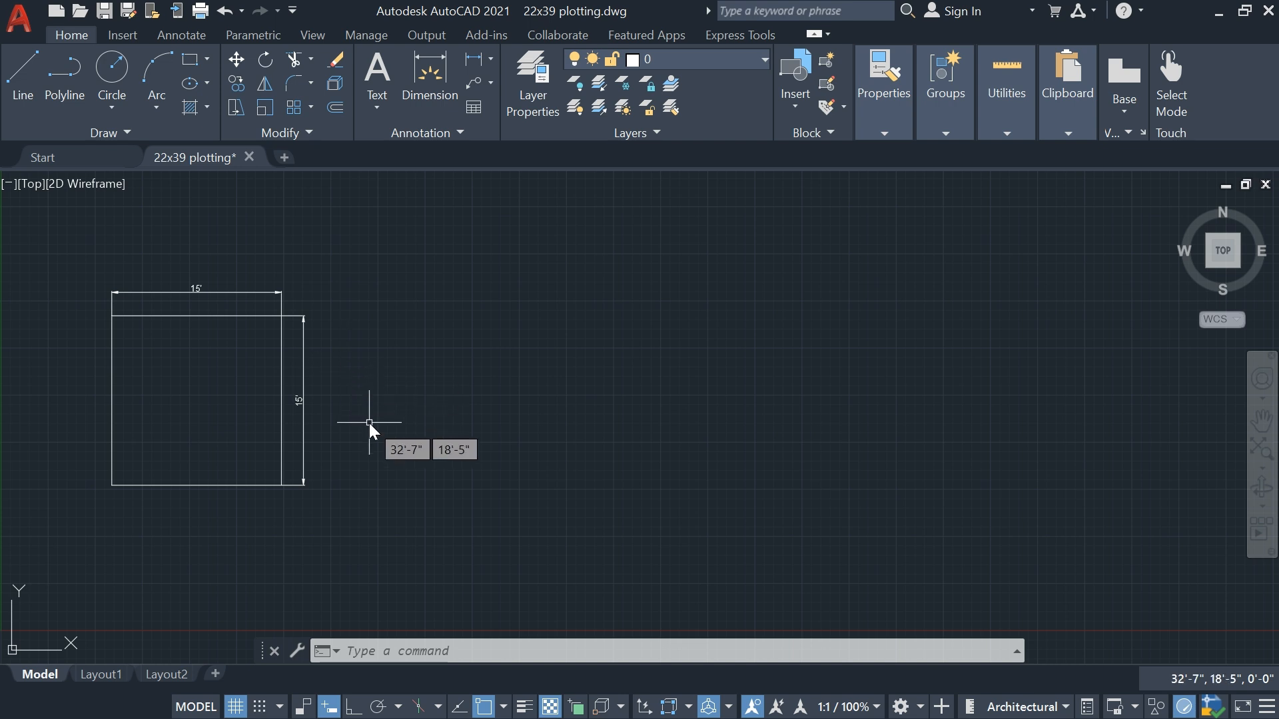
Draw a 12' line at 0° from a start point in the empty area to the right of the dimensioned square
{"action": "scroll", "coordinate": [369, 423], "scroll_direction": "up", "scroll_amount": 2}
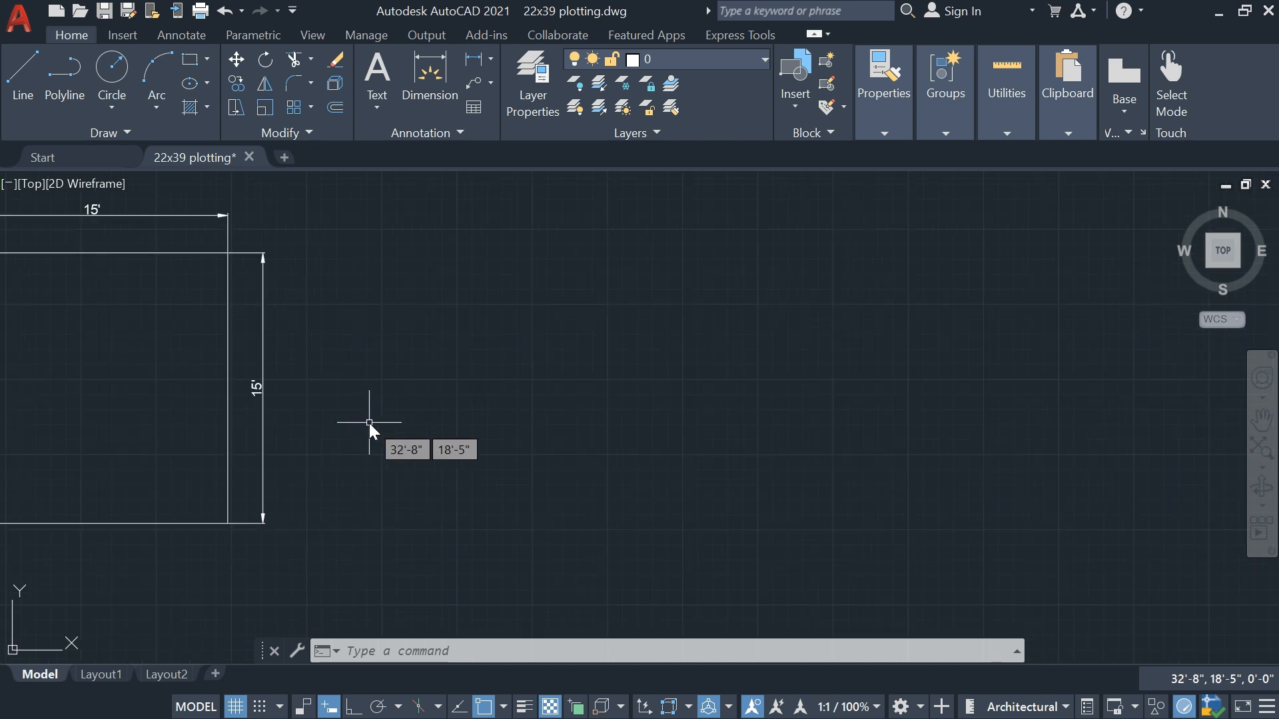
{"action": "middle_click_drag", "start_coordinate": [501, 456], "coordinate": [476, 465]}
{"action": "type", "text": "l"}
{"action": "key", "text": "Return"}
{"action": "scroll", "coordinate": [443, 461], "scroll_direction": "down", "scroll_amount": 2}
{"action": "scroll", "coordinate": [380, 491], "scroll_direction": "up", "scroll_amount": 5}
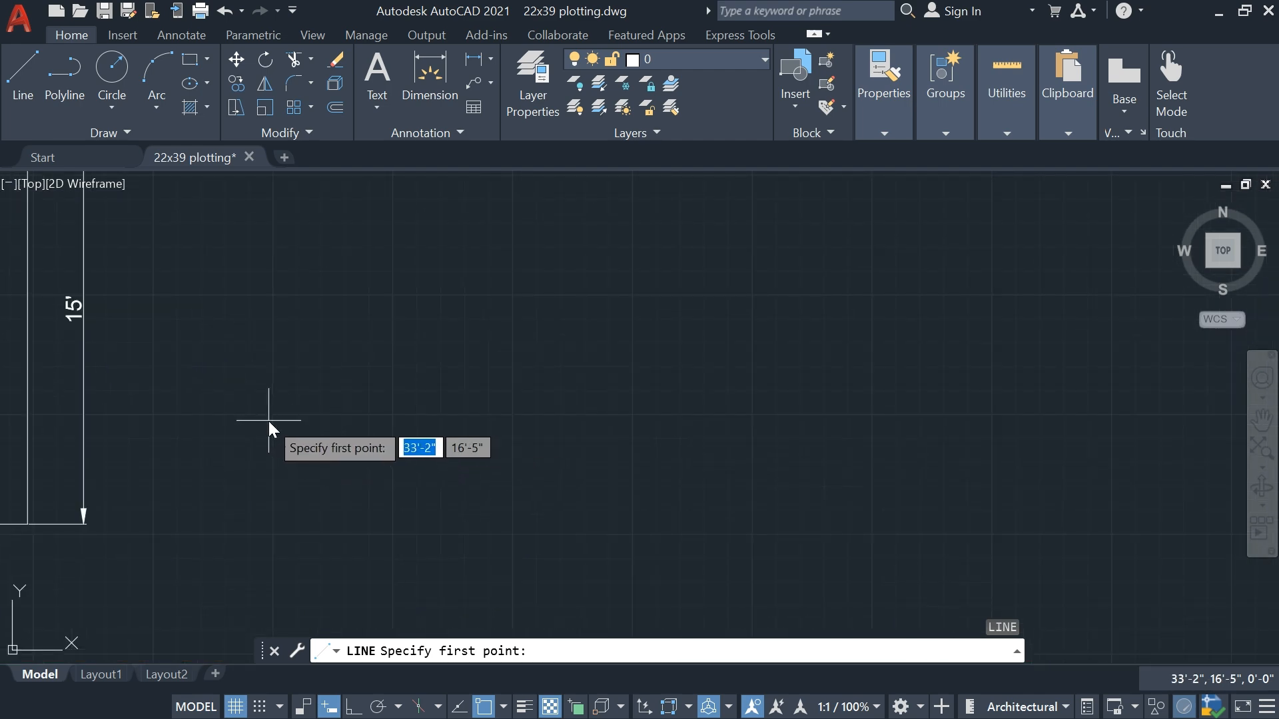
{"action": "middle_click_drag", "start_coordinate": [269, 421], "coordinate": [294, 448]}
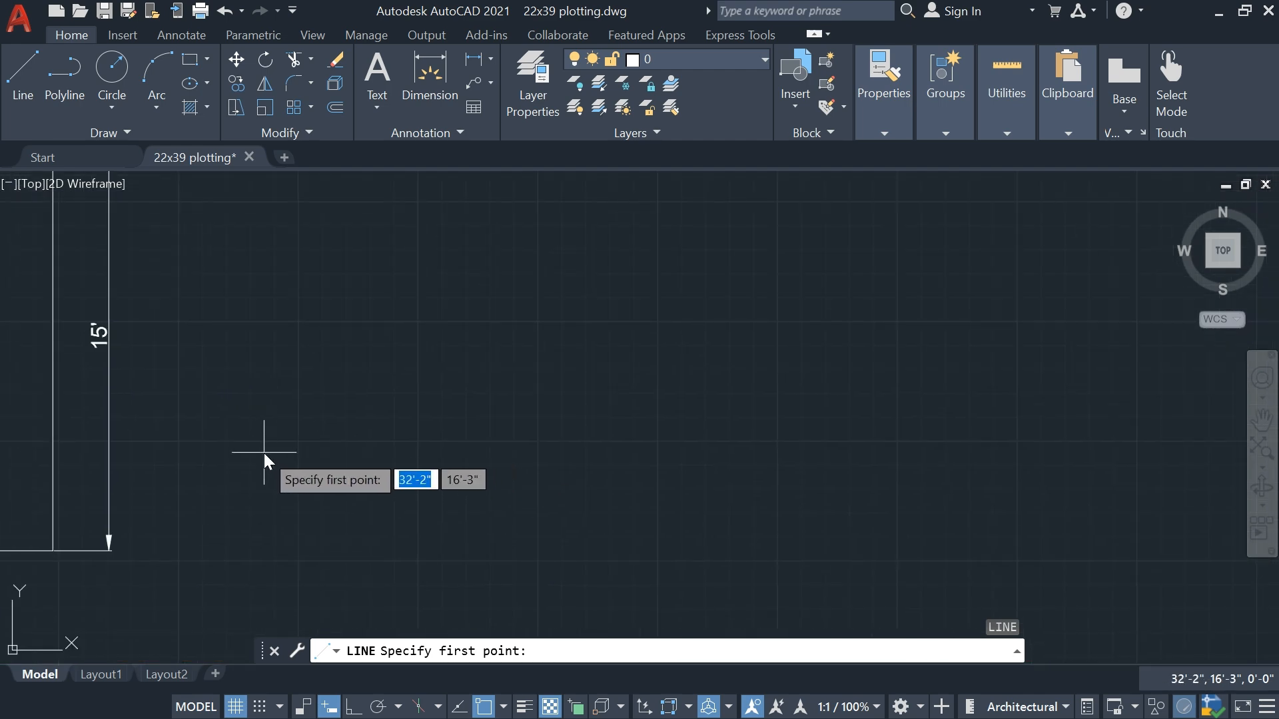
{"action": "left_click", "coordinate": [280, 506]}
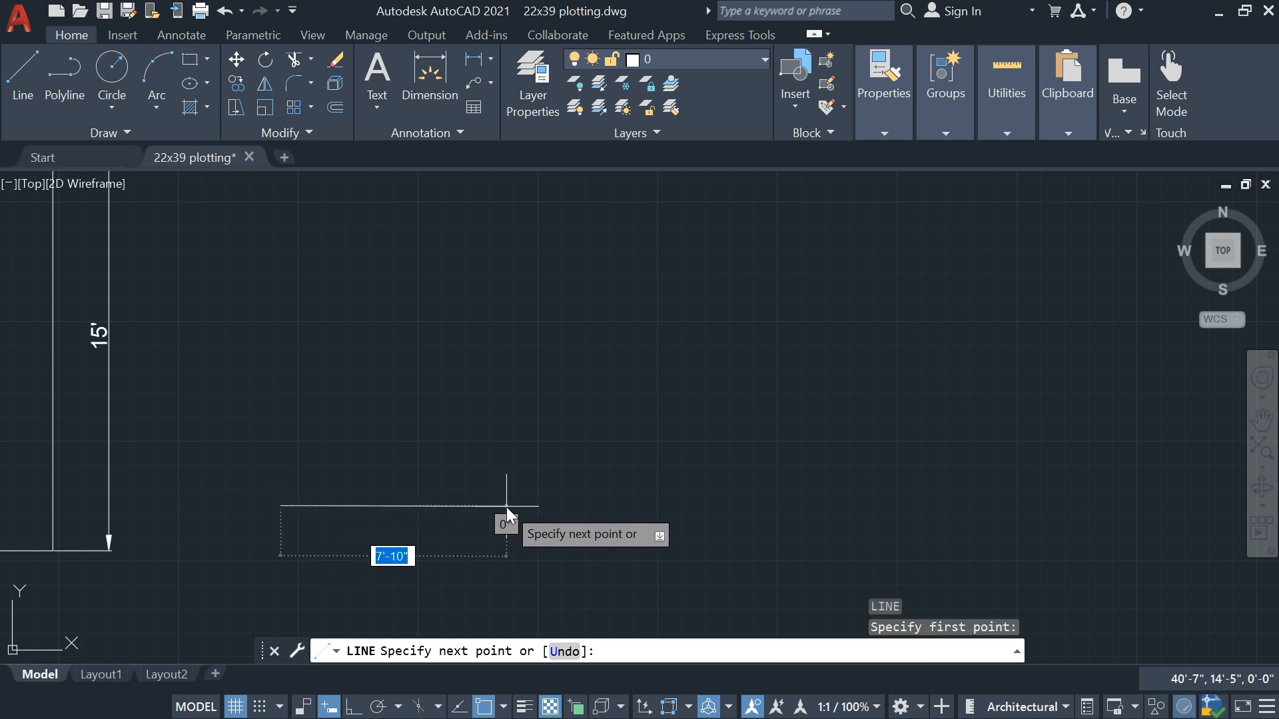
{"action": "type", "text": "12'"}
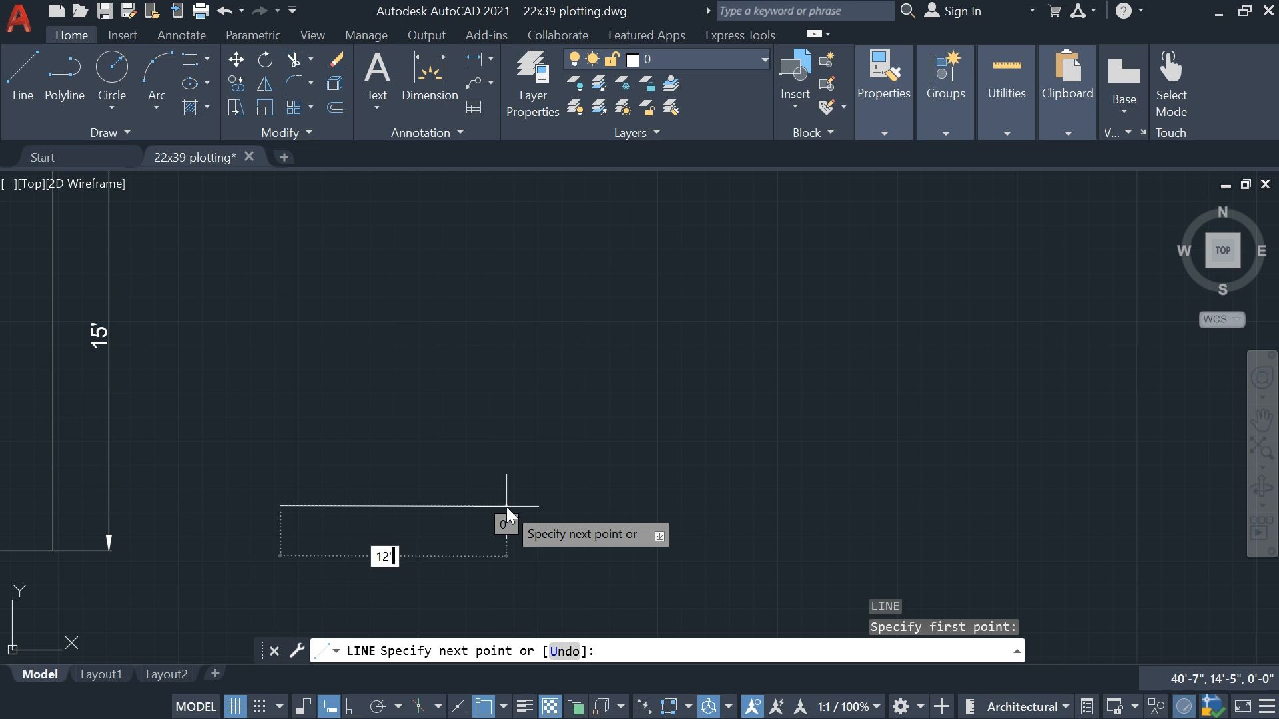
{"action": "key", "text": "Tab"}
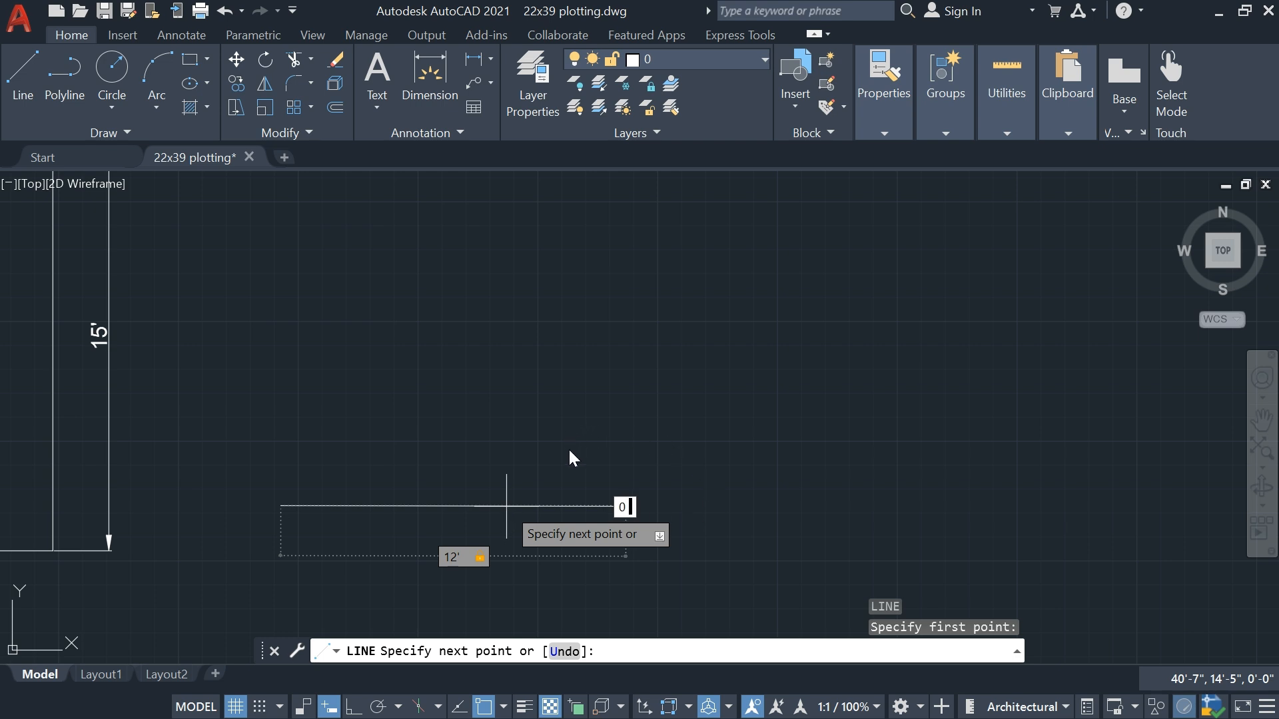
{"action": "left_click", "coordinate": [629, 488]}
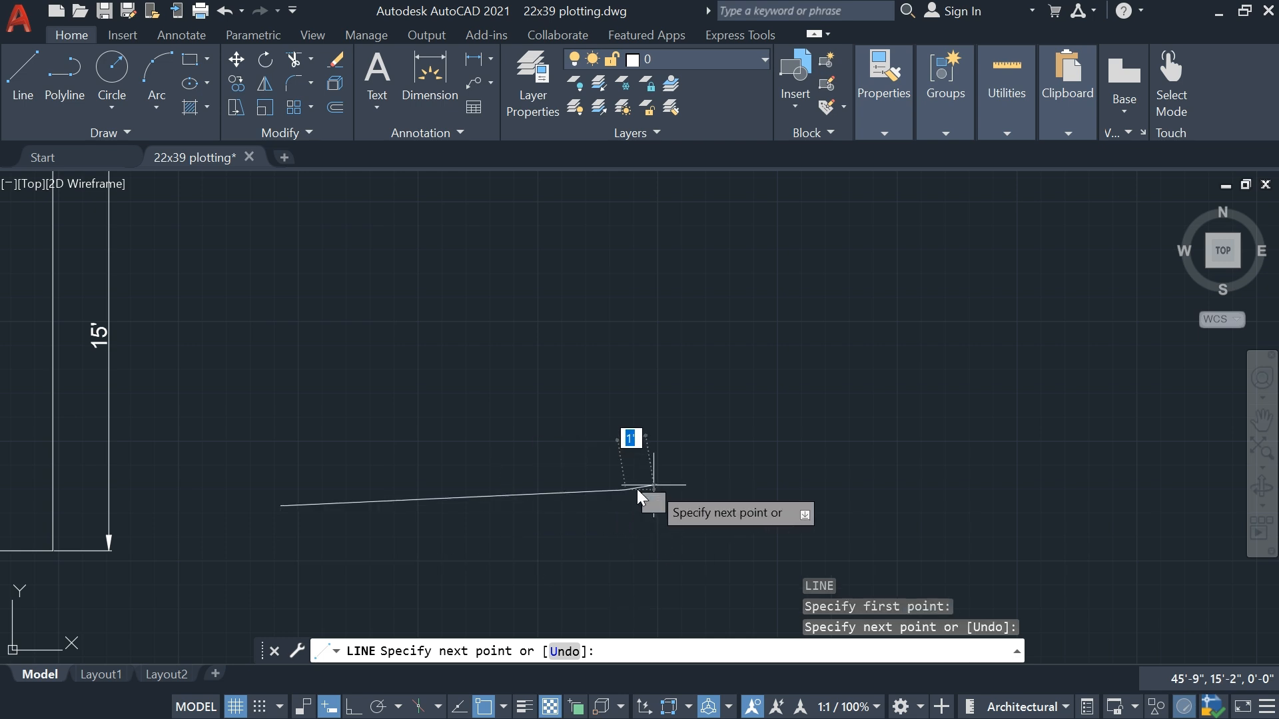
{"action": "key", "text": "ctrl+z"}
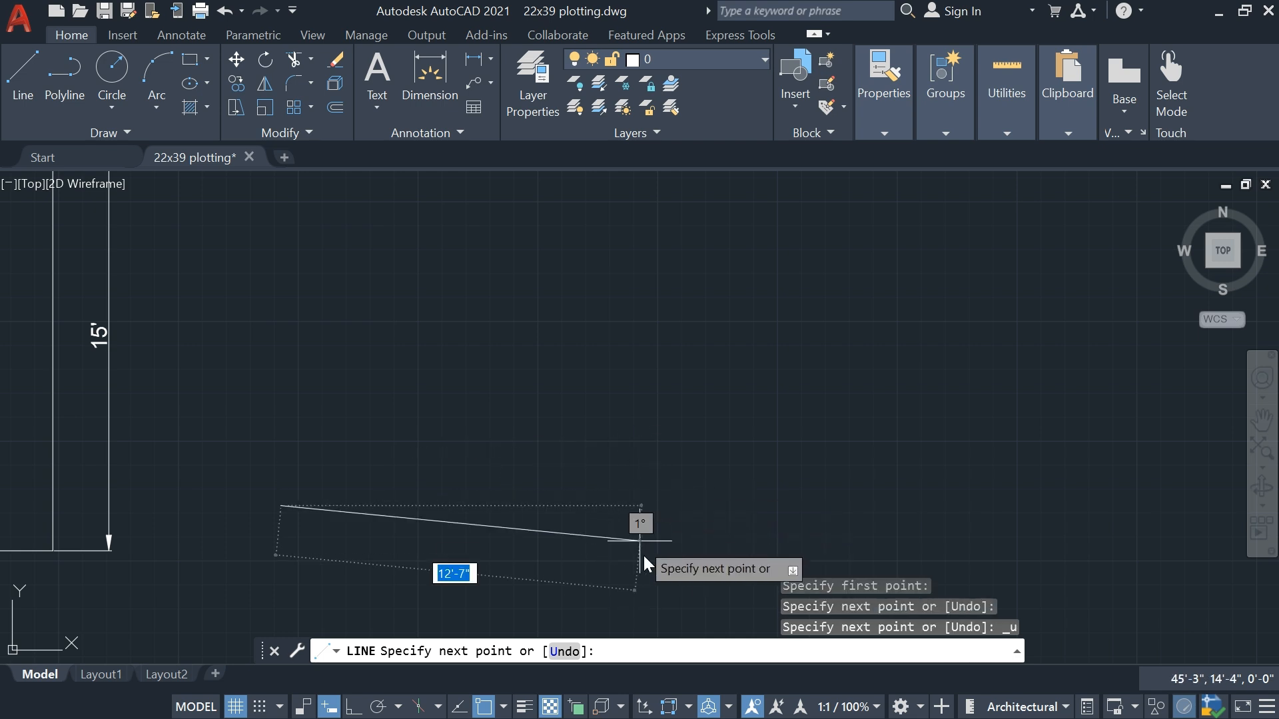
{"action": "left_click", "coordinate": [626, 507]}
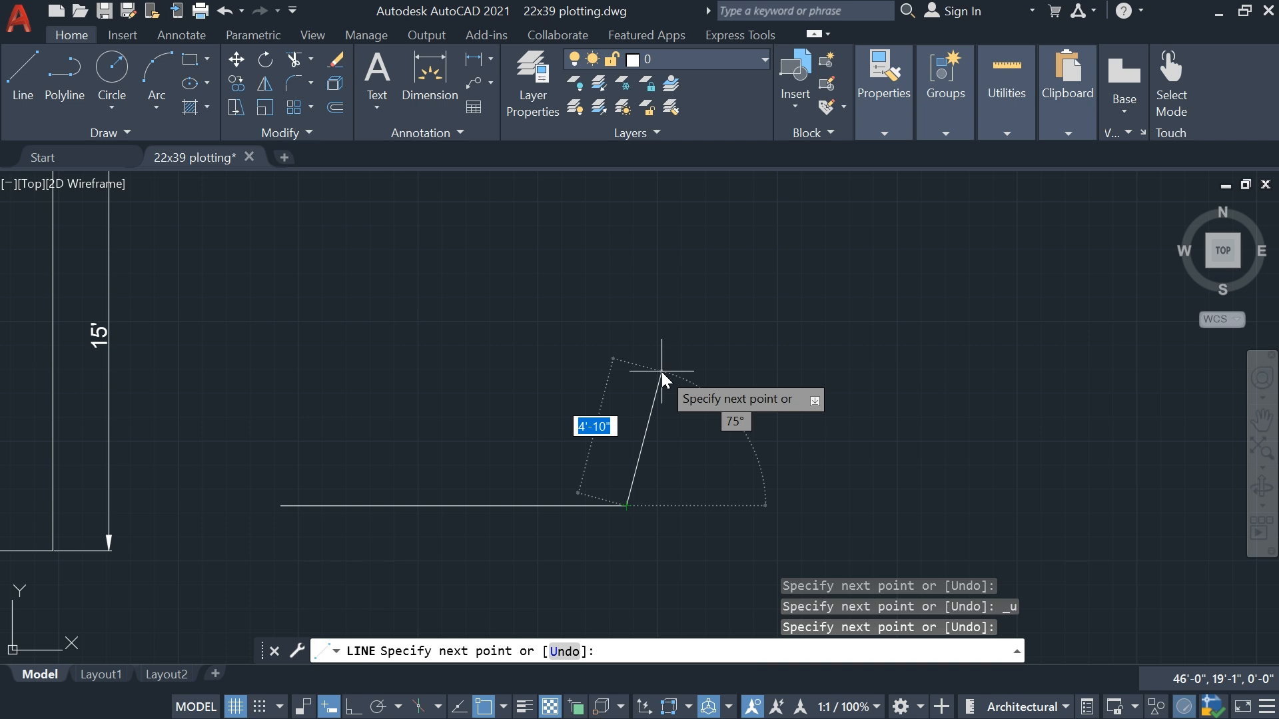
Continue from the 12' line's right endpoint with a 5' segment at 90°
{"action": "type", "text": "5'"}
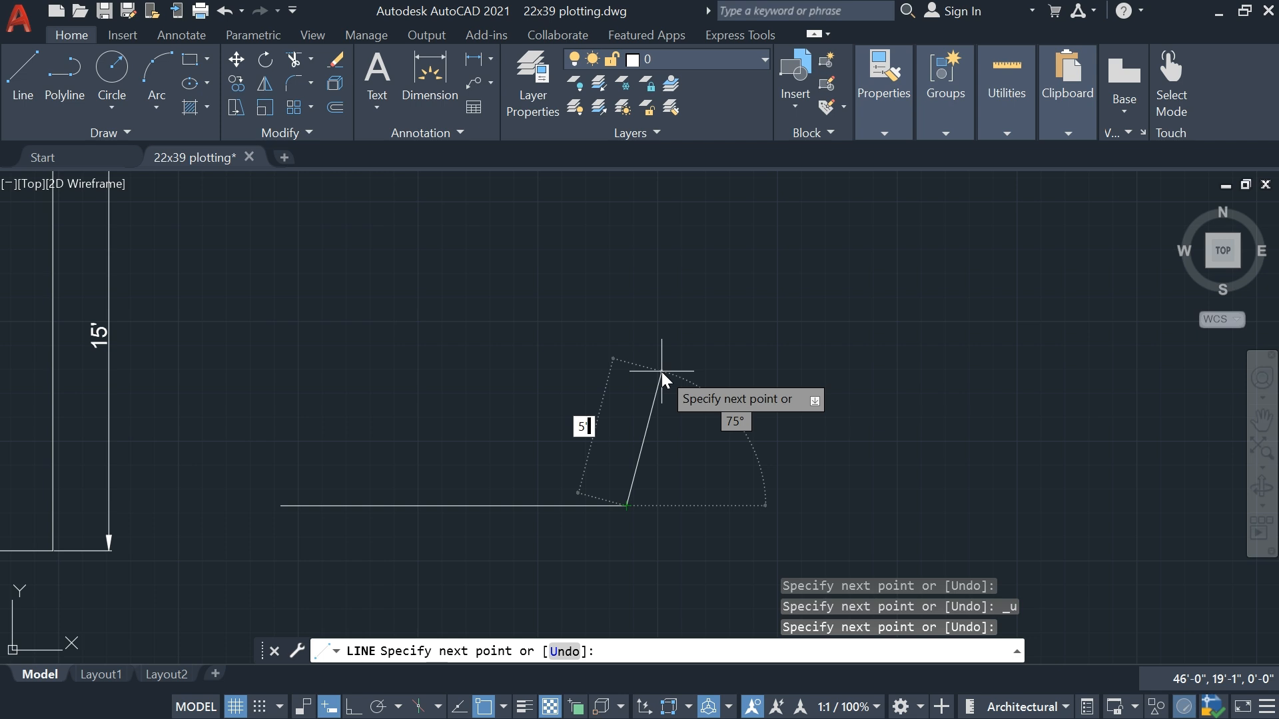
{"action": "key", "text": "Tab"}
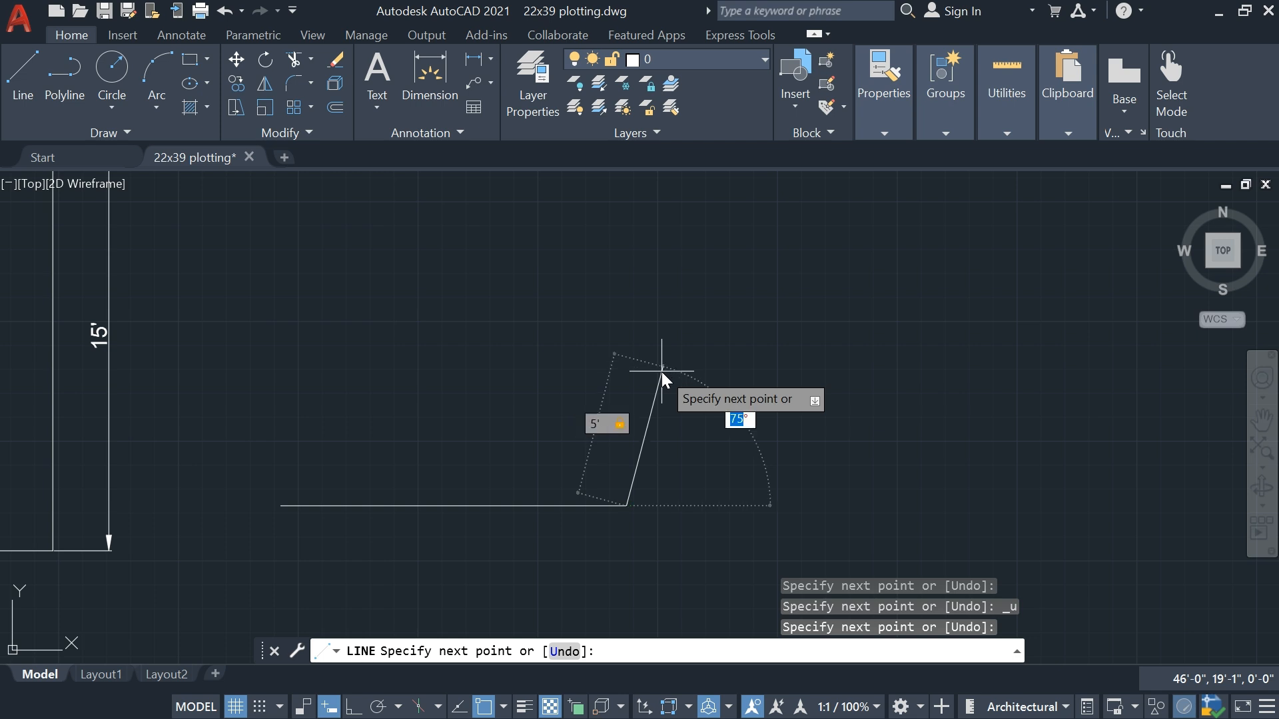
{"action": "type", "text": "90"}
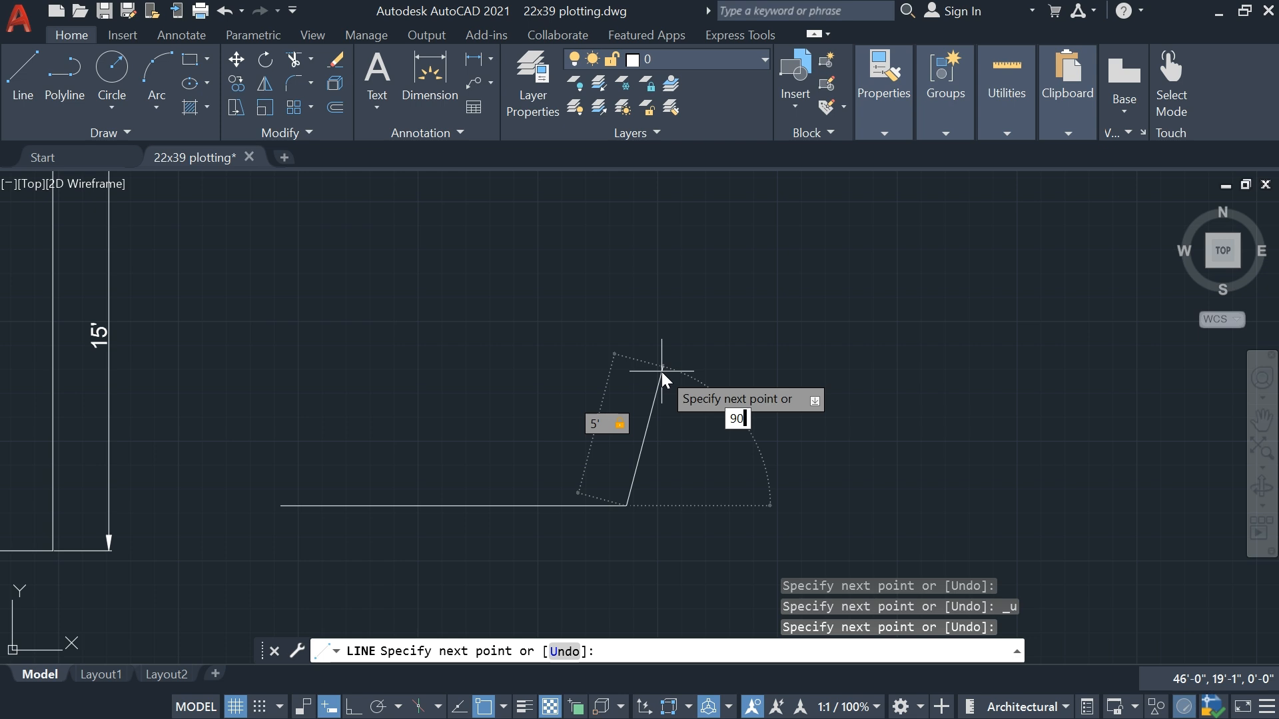
{"action": "key", "text": "Return"}
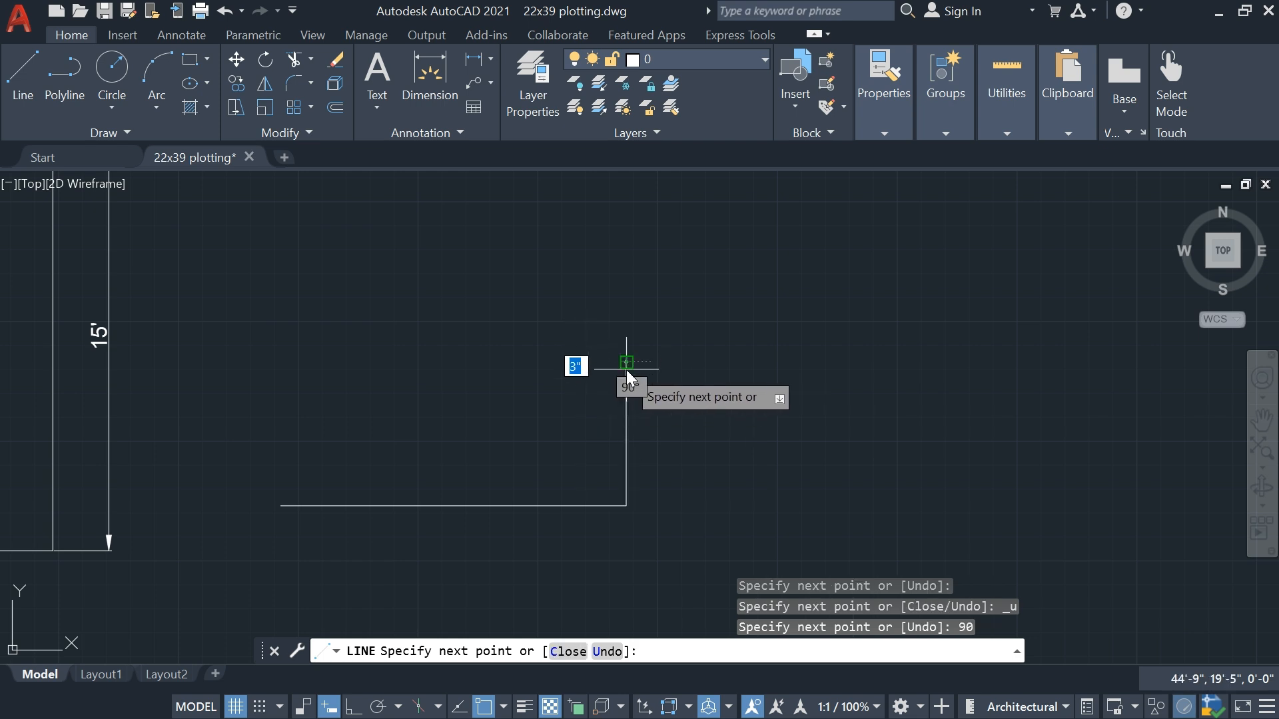
Continue from the 5' segment's upper endpoint with a 12' segment at 180°
{"action": "scroll", "coordinate": [652, 353], "scroll_direction": "up", "scroll_amount": 4}
{"action": "scroll", "coordinate": [653, 351], "scroll_direction": "down", "scroll_amount": 2}
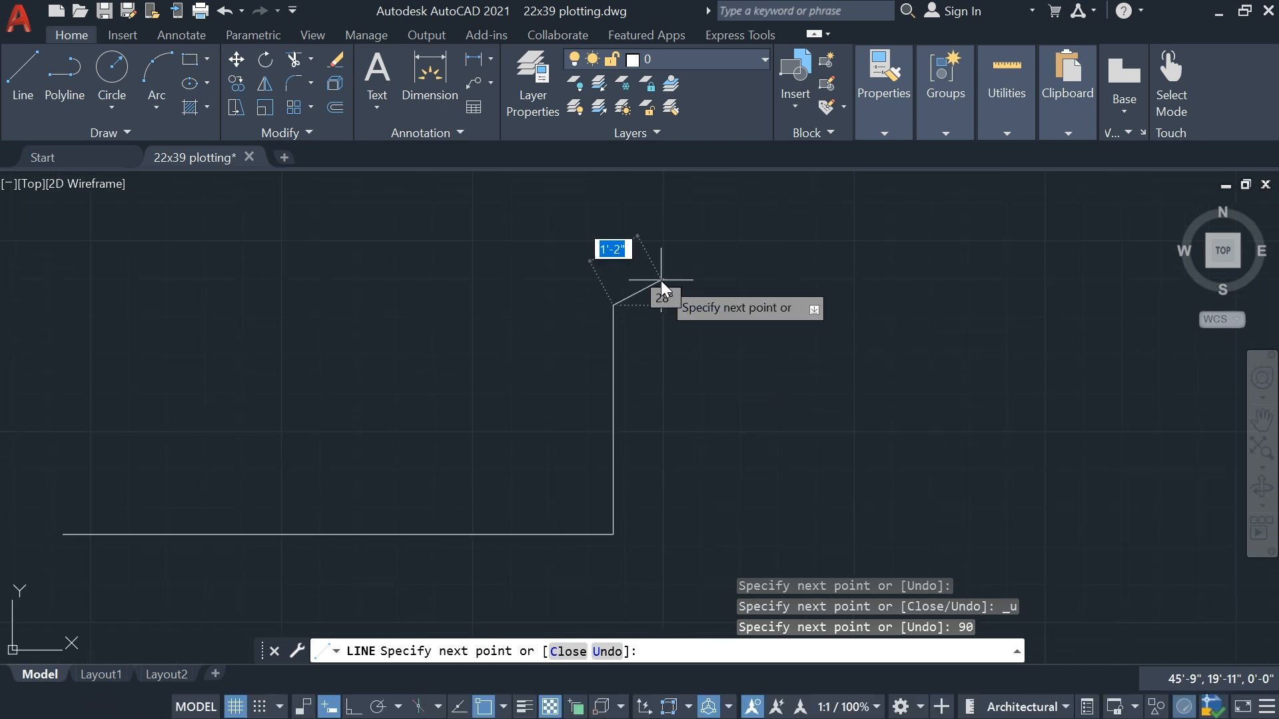
{"action": "middle_click_drag", "start_coordinate": [568, 280], "coordinate": [618, 325]}
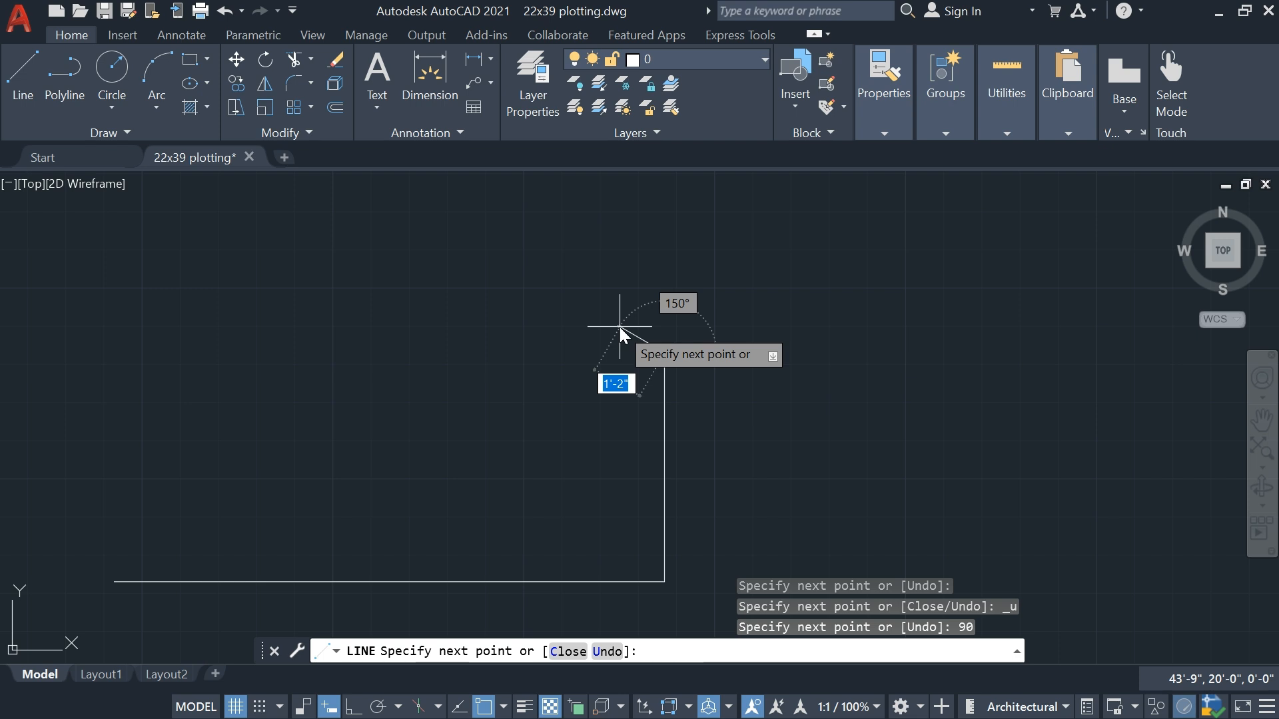
{"action": "scroll", "coordinate": [430, 345], "scroll_direction": "down", "scroll_amount": 2}
{"action": "mouse_move", "coordinate": [430, 345]}
{"action": "middle_mouse_down"}
{"action": "mouse_move", "coordinate": [621, 385]}
{"action": "mouse_move", "coordinate": [666, 379]}
{"action": "middle_mouse_up"}
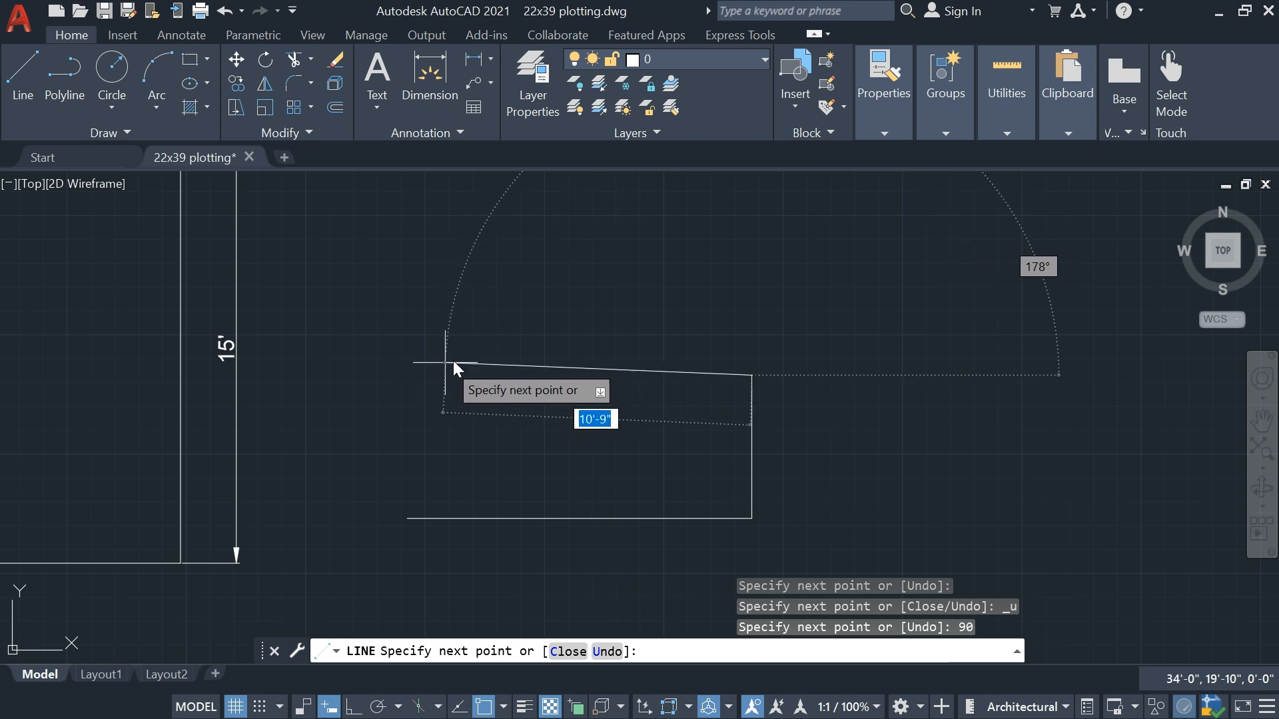
{"action": "type", "text": "12"}
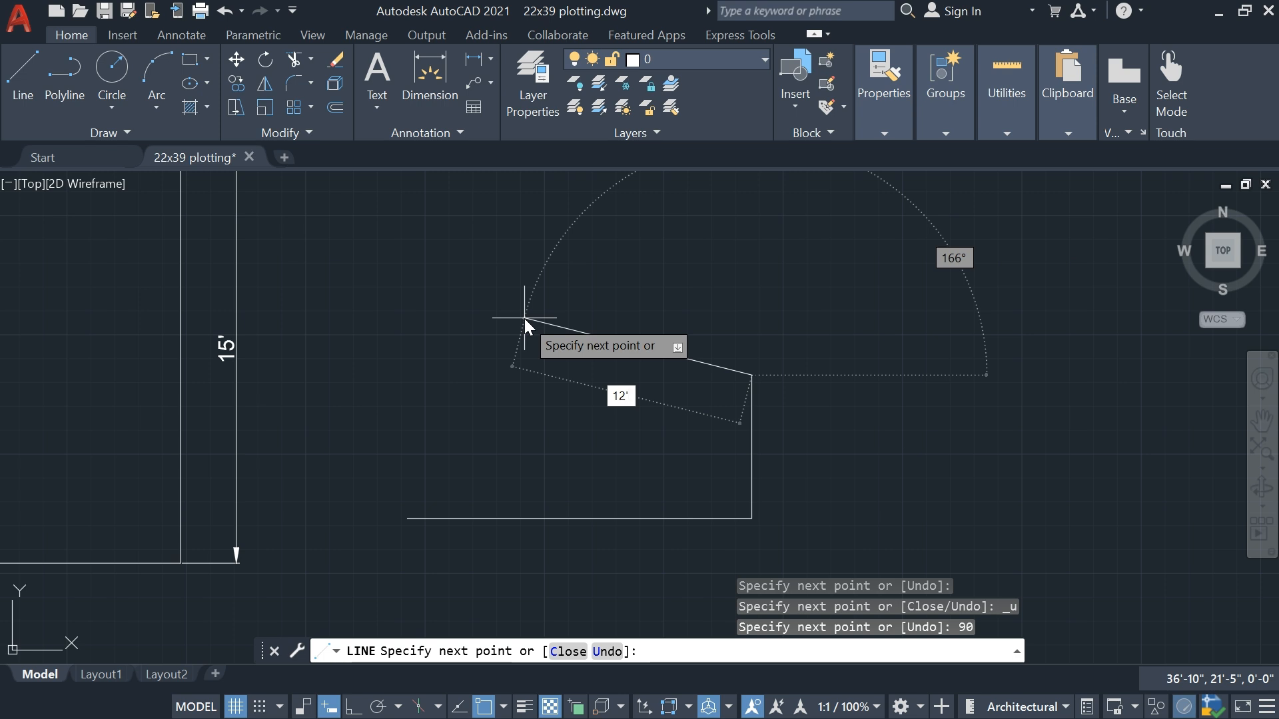
{"action": "key", "text": "Tab"}
{"action": "type", "text": "180"}
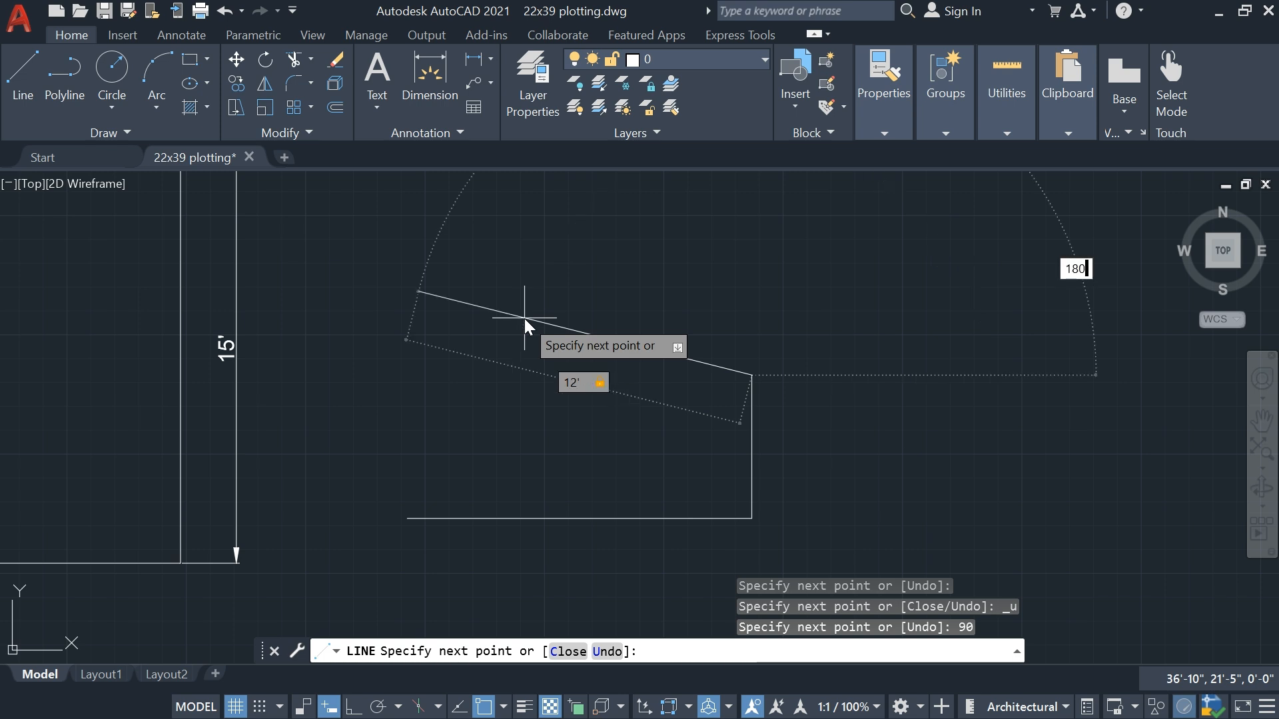
{"action": "key", "text": "Return"}
Close the rectangle with a 5' segment at 270° from the upper line's left endpoint and end the Line command
{"action": "scroll", "coordinate": [434, 350], "scroll_direction": "up", "scroll_amount": 2}
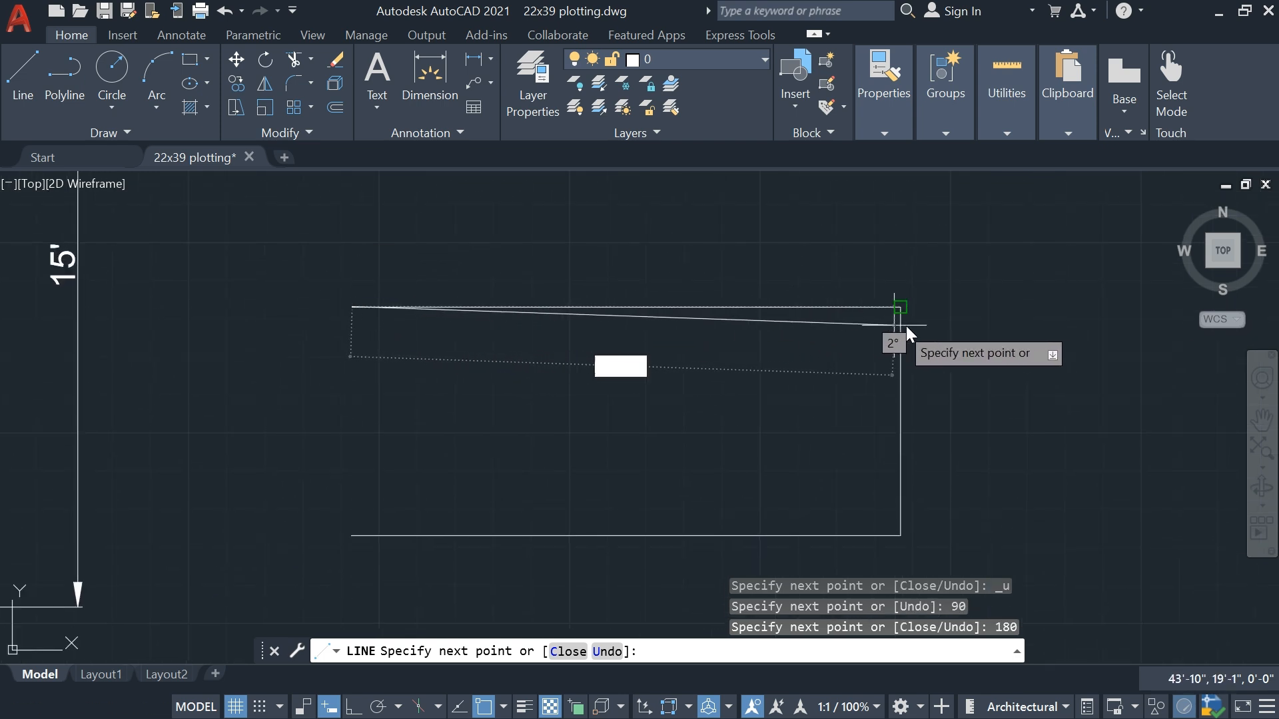
{"action": "mouse_move", "coordinate": [341, 334]}
{"action": "middle_mouse_down"}
{"action": "mouse_move", "coordinate": [333, 368]}
{"action": "mouse_move", "coordinate": [340, 354]}
{"action": "middle_mouse_up"}
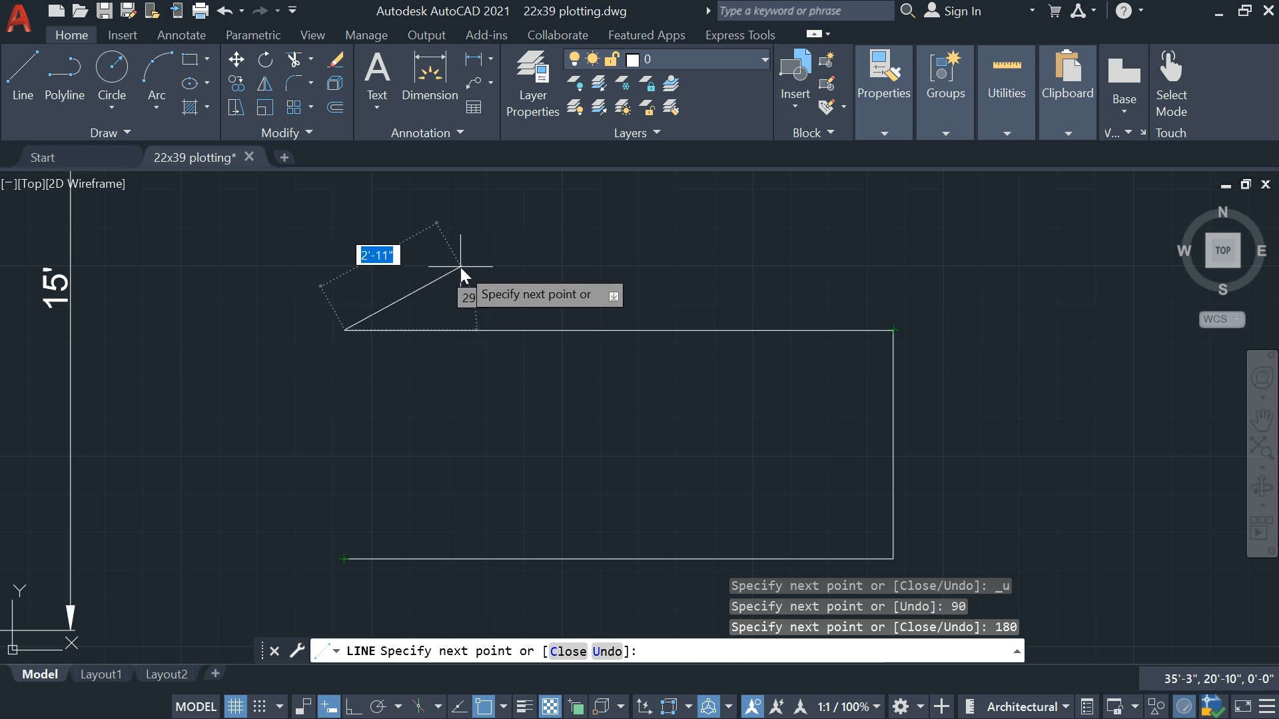
{"action": "type", "text": "5'"}
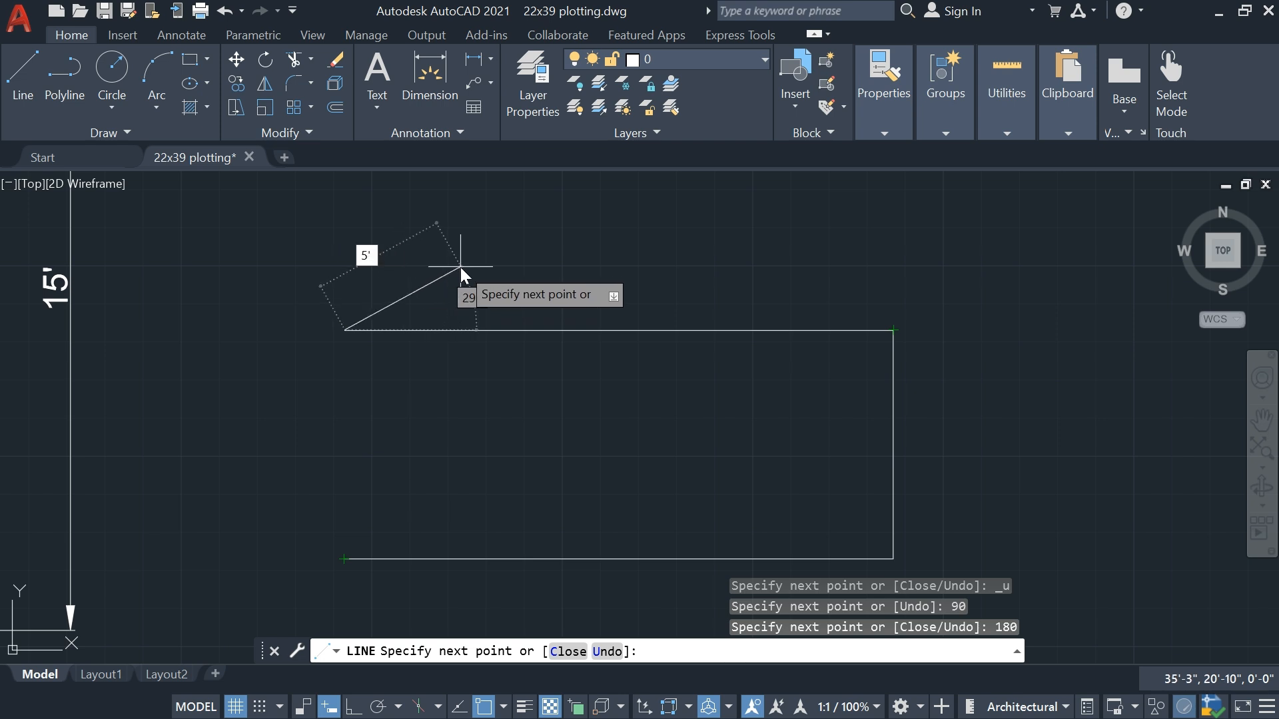
{"action": "key", "text": "Tab"}
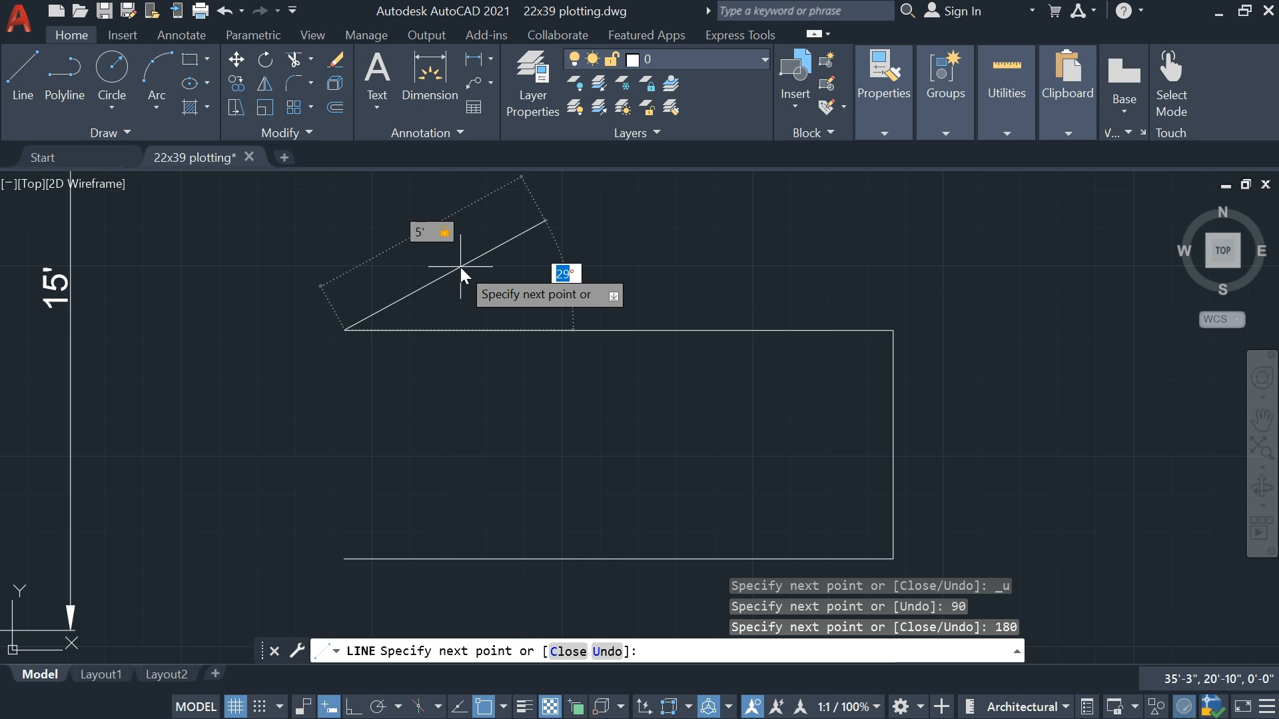
{"action": "type", "text": "270"}
{"action": "key", "text": "Return"}
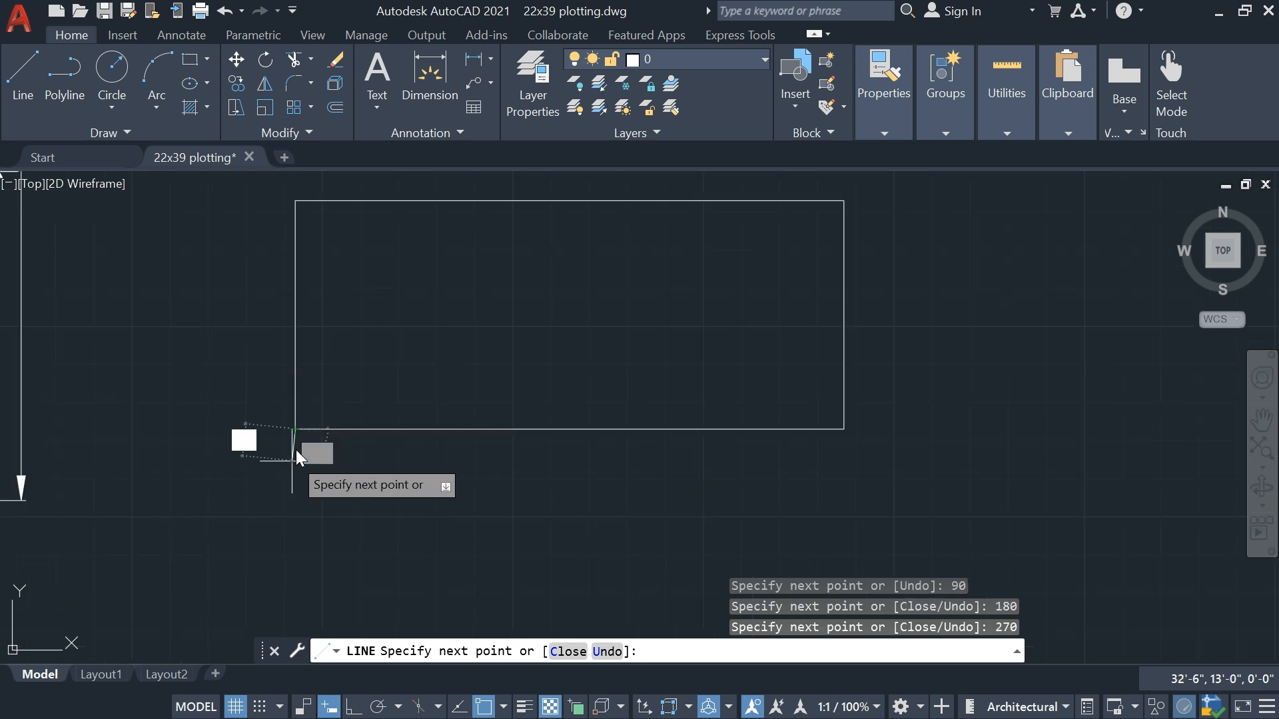
{"action": "middle_click_drag", "start_coordinate": [295, 450], "coordinate": [289, 526]}
{"action": "key", "text": "Escape"}
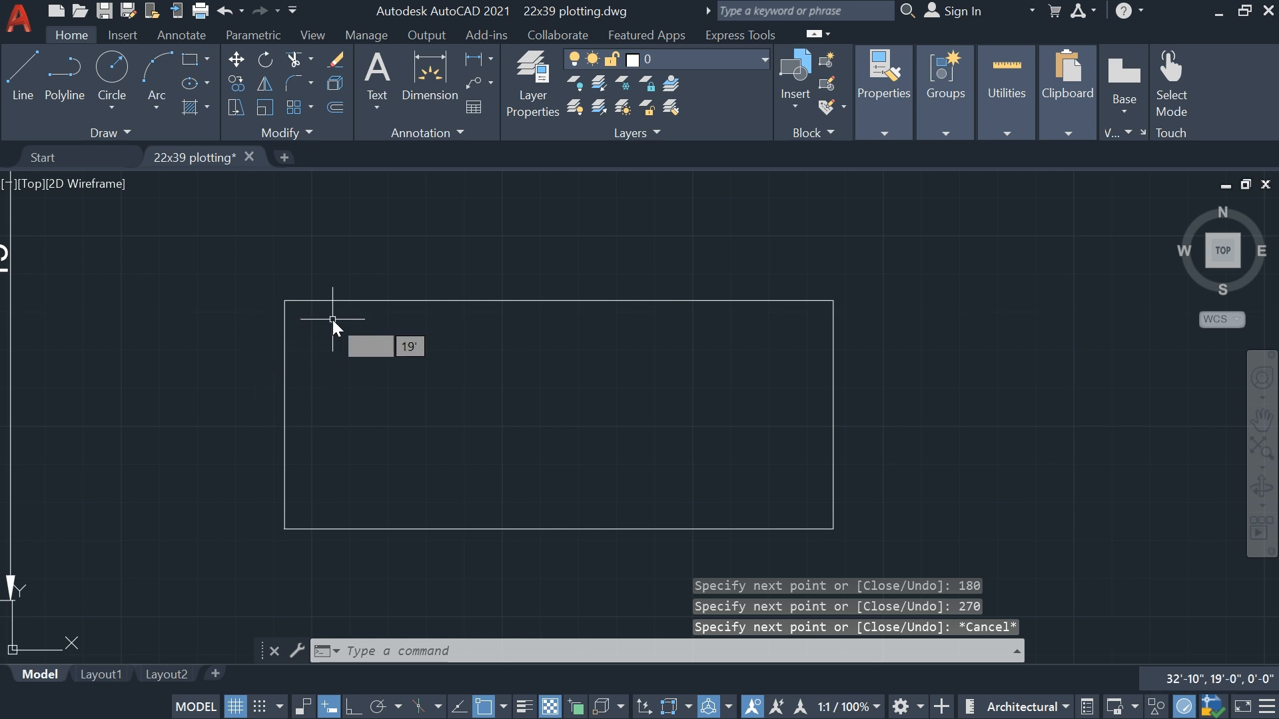
Add a linear dimension above the rectangle's upper side
{"action": "left_click", "coordinate": [474, 60]}
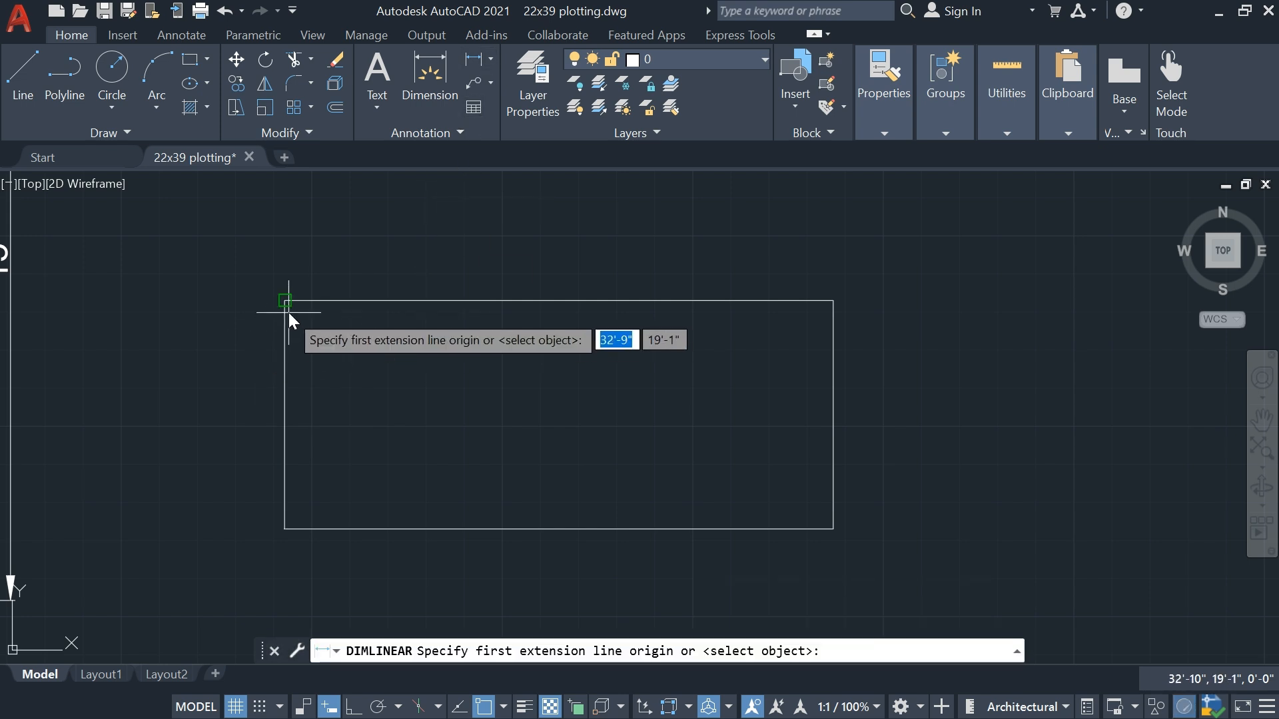
{"action": "left_click", "coordinate": [287, 303]}
{"action": "left_click", "coordinate": [834, 303]}
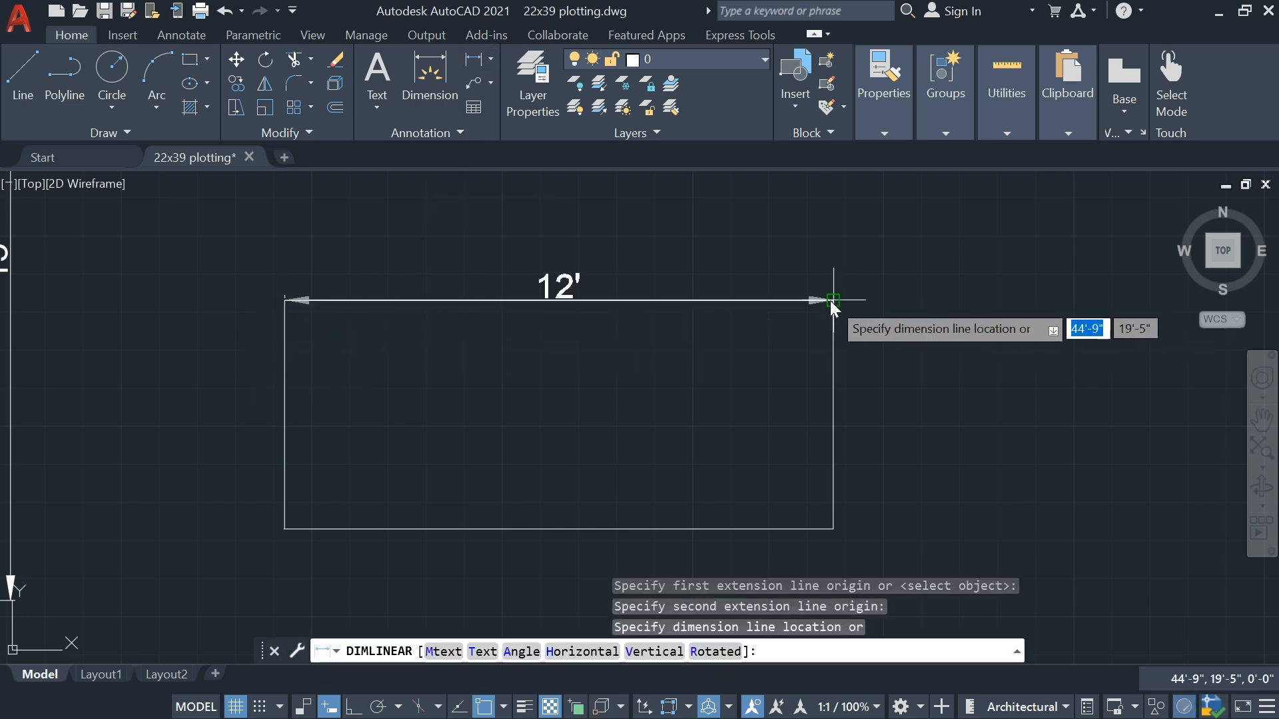
{"action": "left_click", "coordinate": [815, 253]}
Add a vertical linear dimension to the right of the rectangle's right side
{"action": "middle_click_drag", "start_coordinate": [830, 281], "coordinate": [732, 270]}
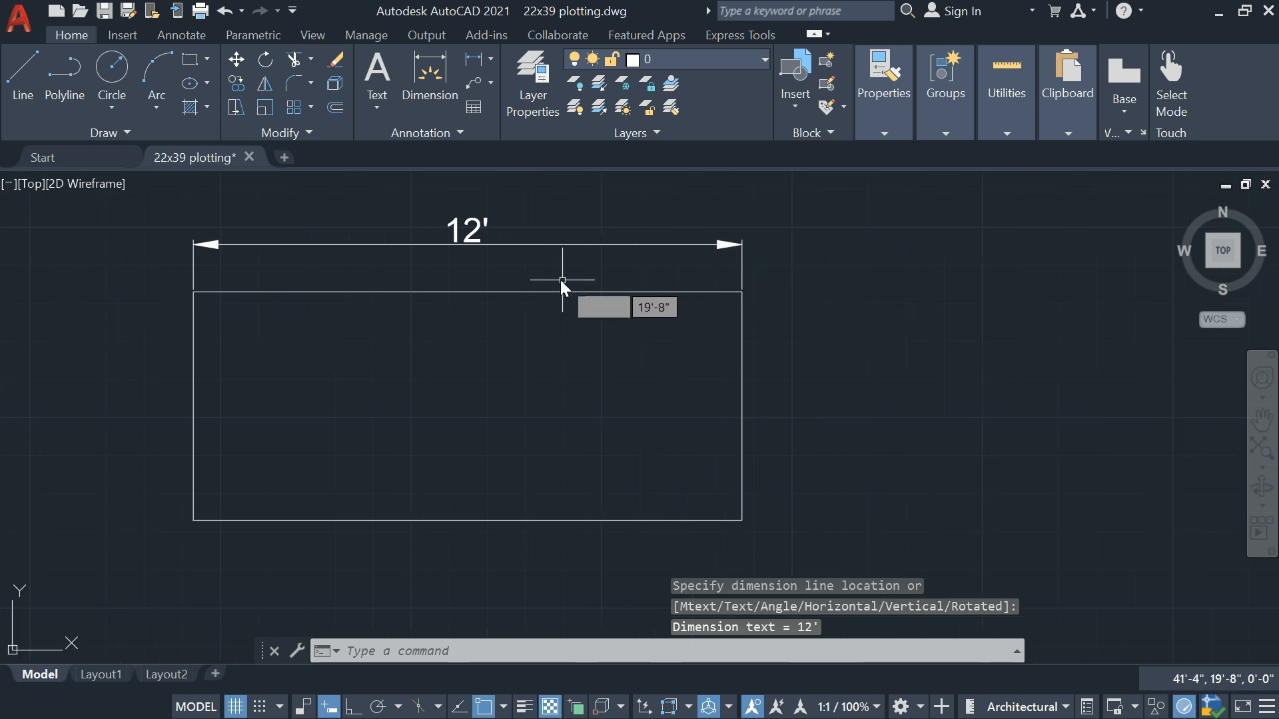
{"action": "key", "text": "Return"}
{"action": "left_click", "coordinate": [741, 299]}
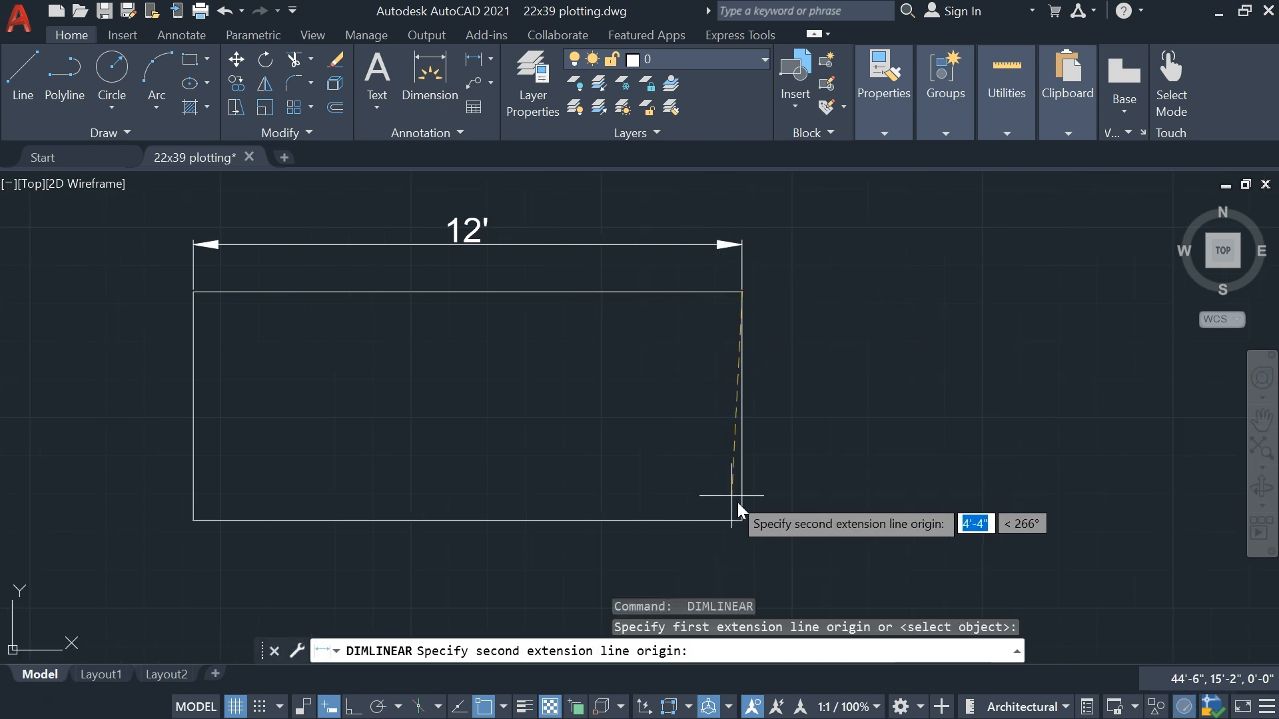
{"action": "left_click", "coordinate": [744, 520]}
{"action": "left_click", "coordinate": [809, 457]}
{"action": "scroll", "coordinate": [773, 409], "scroll_direction": "down", "scroll_amount": 5}
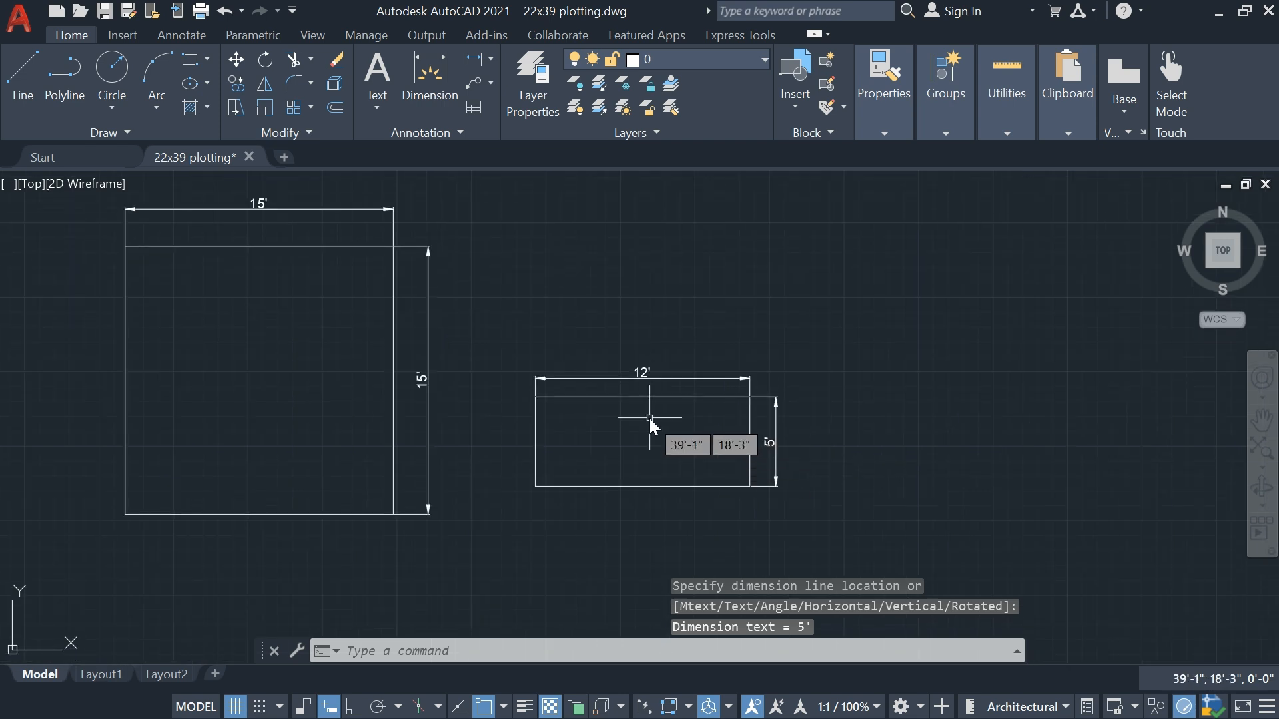
{"action": "scroll", "coordinate": [649, 418], "scroll_direction": "down", "scroll_amount": 1}
{"action": "scroll", "coordinate": [619, 400], "scroll_direction": "up", "scroll_amount": 1}
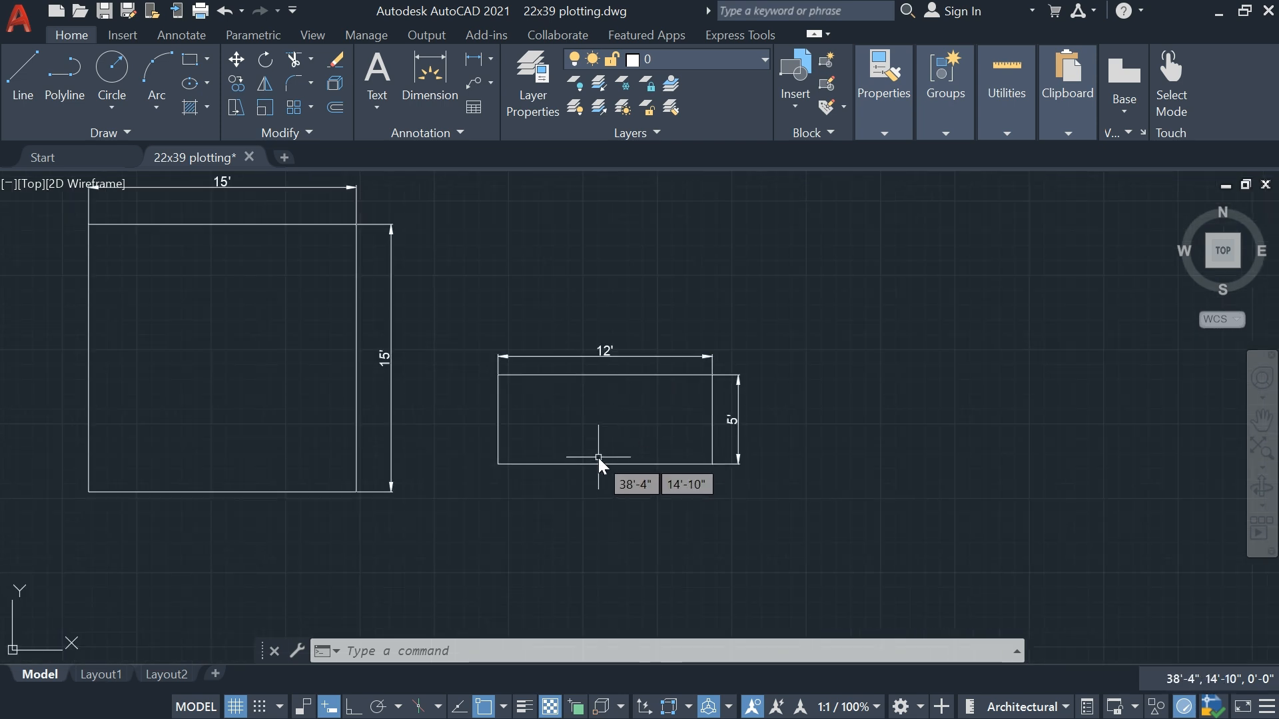
{"action": "scroll", "coordinate": [587, 399], "scroll_direction": "up", "scroll_amount": 2}
{"action": "middle_click_drag", "start_coordinate": [586, 397], "coordinate": [537, 414]}
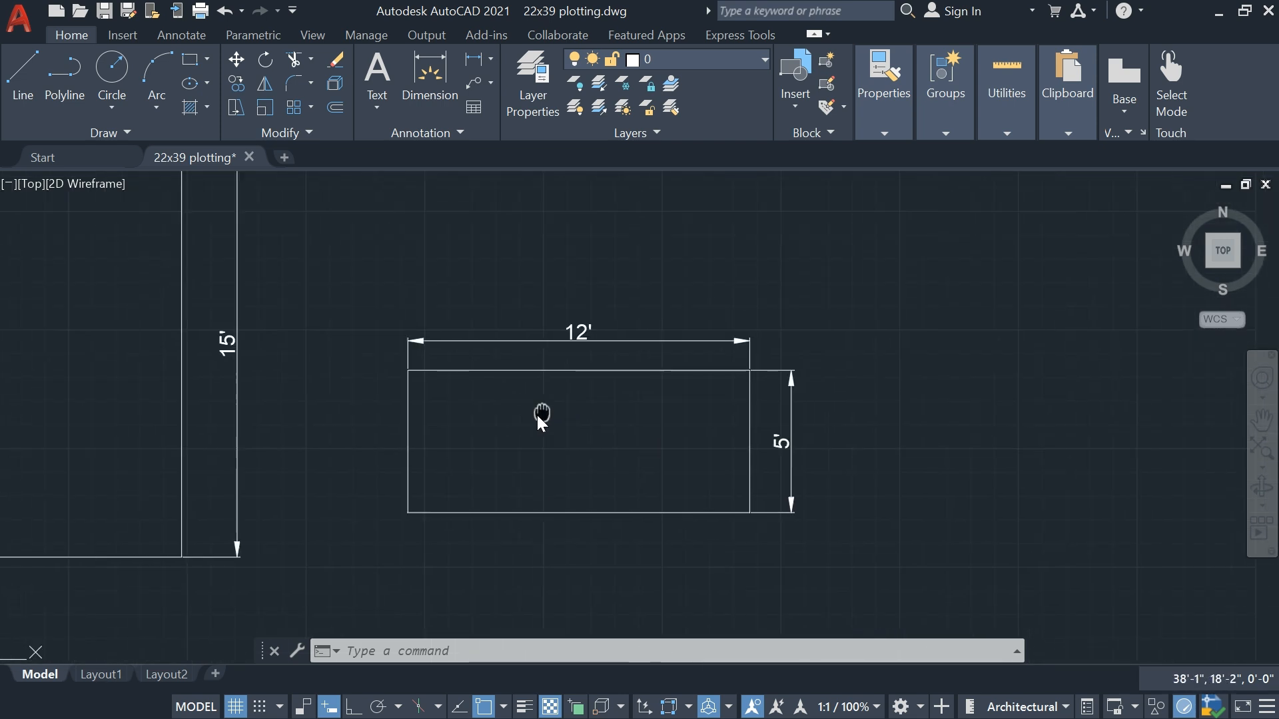